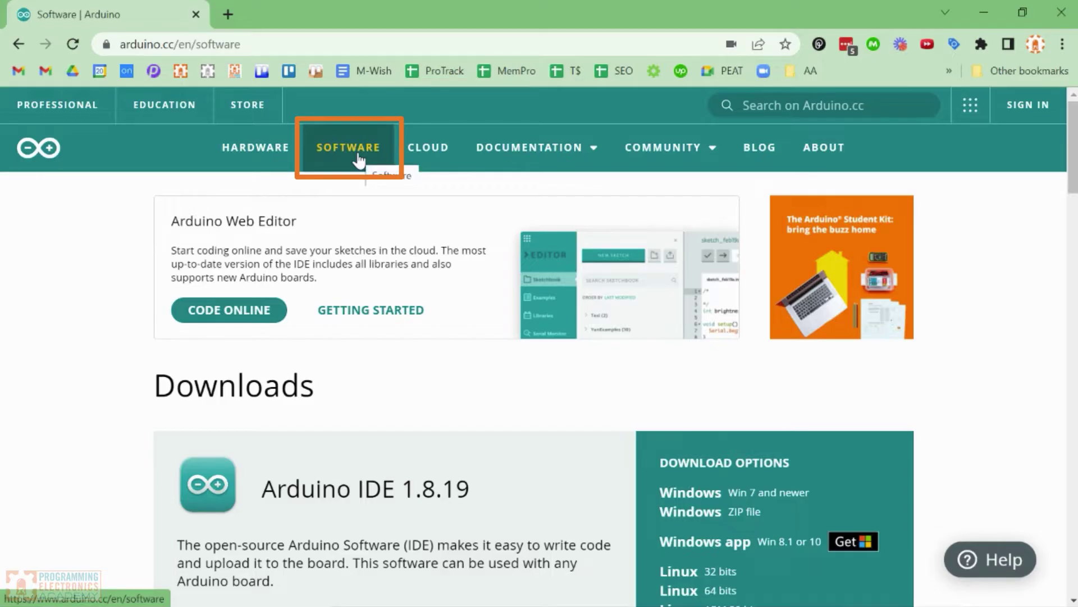
Look through the Arduino software page, covering the Web Editor, Arduino IDE 1.8.19 and Arduino IDE 2.0 RC sections.
{"action": "scroll", "coordinate": [127, 243], "scroll_direction": "down", "scroll_amount": 2}
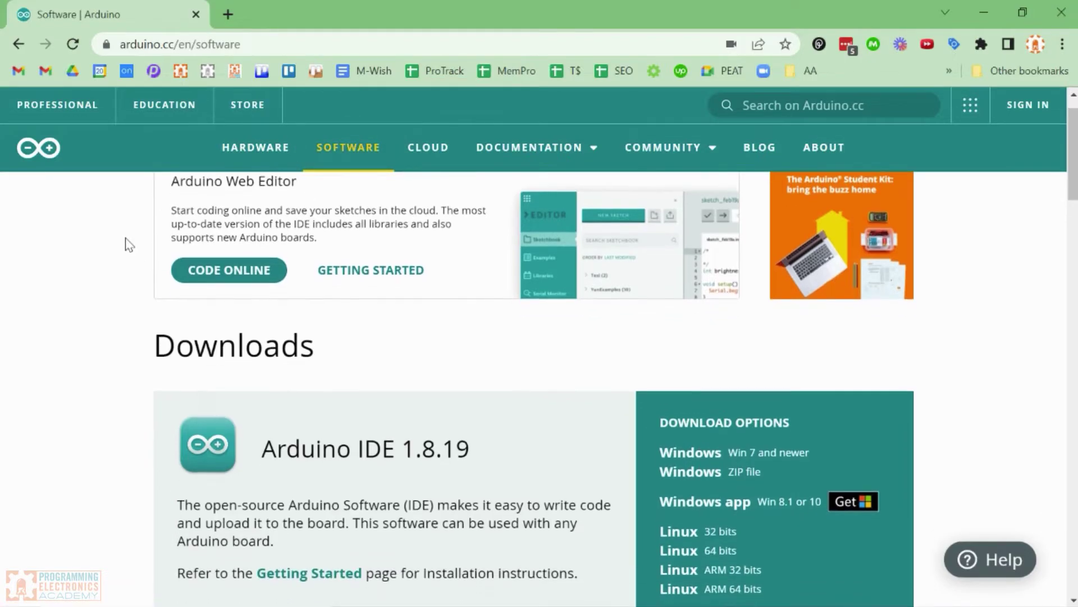
{"action": "scroll", "coordinate": [127, 243], "scroll_direction": "down", "scroll_amount": 8}
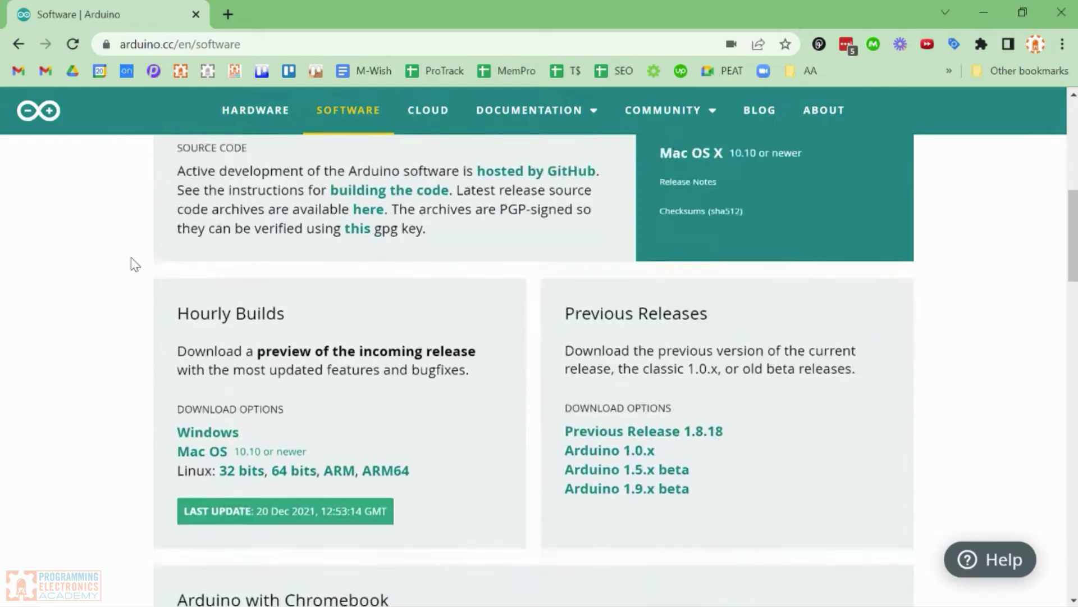
{"action": "scroll", "coordinate": [135, 264], "scroll_direction": "down", "scroll_amount": 10}
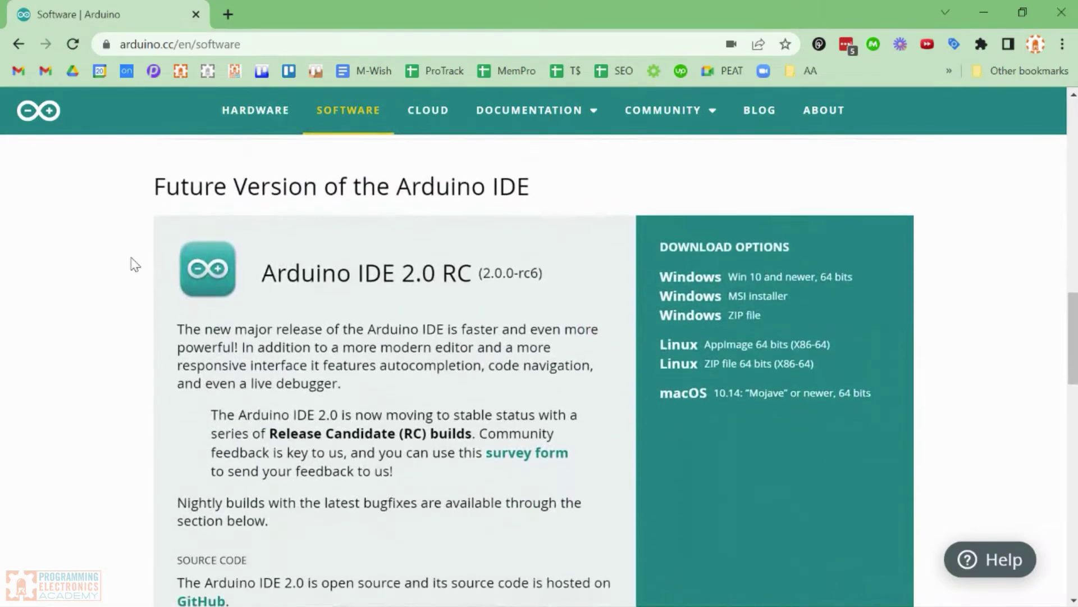
{"action": "scroll", "coordinate": [135, 264], "scroll_direction": "down", "scroll_amount": 3}
{"action": "scroll", "coordinate": [134, 264], "scroll_direction": "up", "scroll_amount": 20}
{"action": "scroll", "coordinate": [135, 264], "scroll_direction": "up", "scroll_amount": 4}
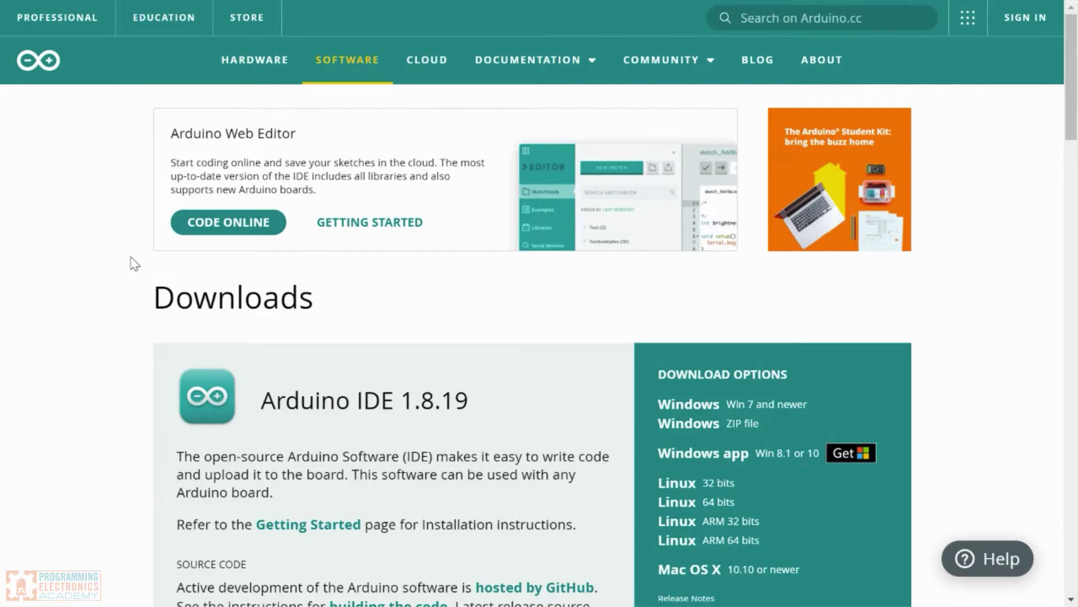
{"action": "scroll", "coordinate": [131, 279], "scroll_direction": "down", "scroll_amount": 1}
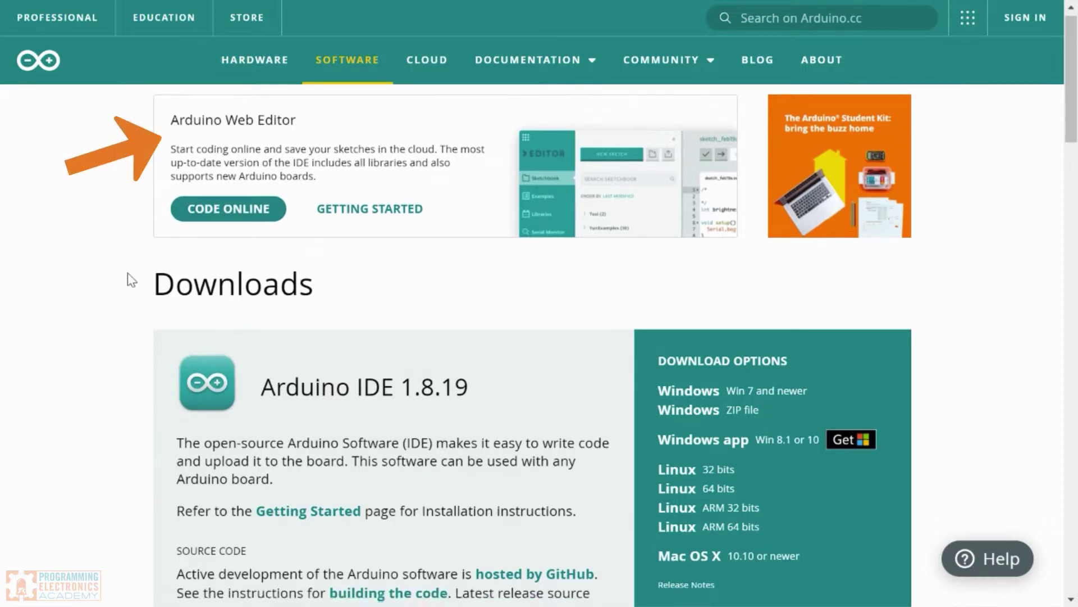
{"action": "scroll", "coordinate": [129, 279], "scroll_direction": "down", "scroll_amount": 2}
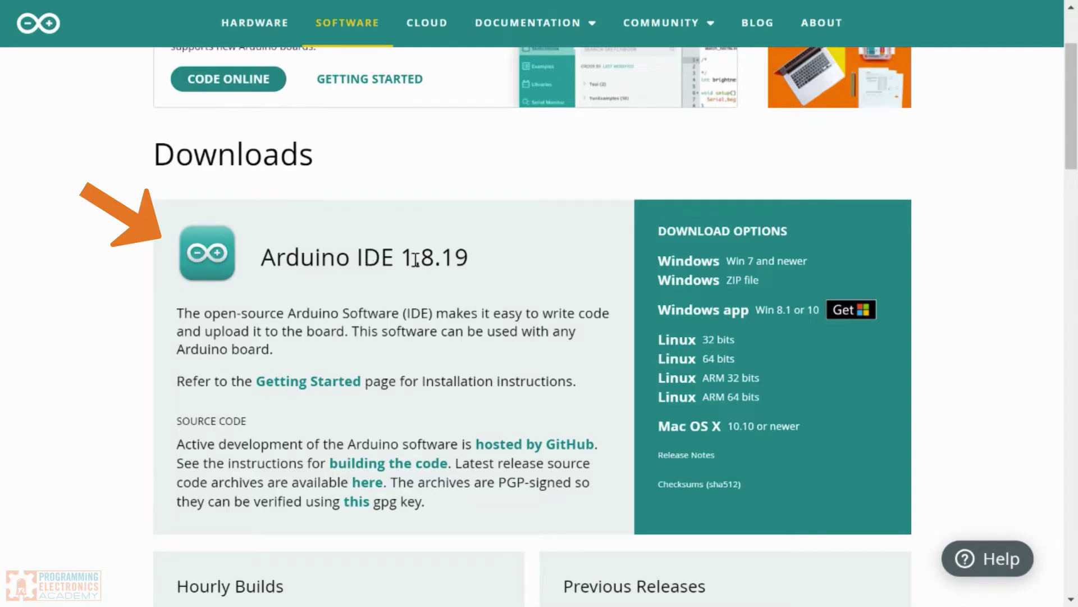
{"action": "scroll", "coordinate": [104, 298], "scroll_direction": "down", "scroll_amount": 10}
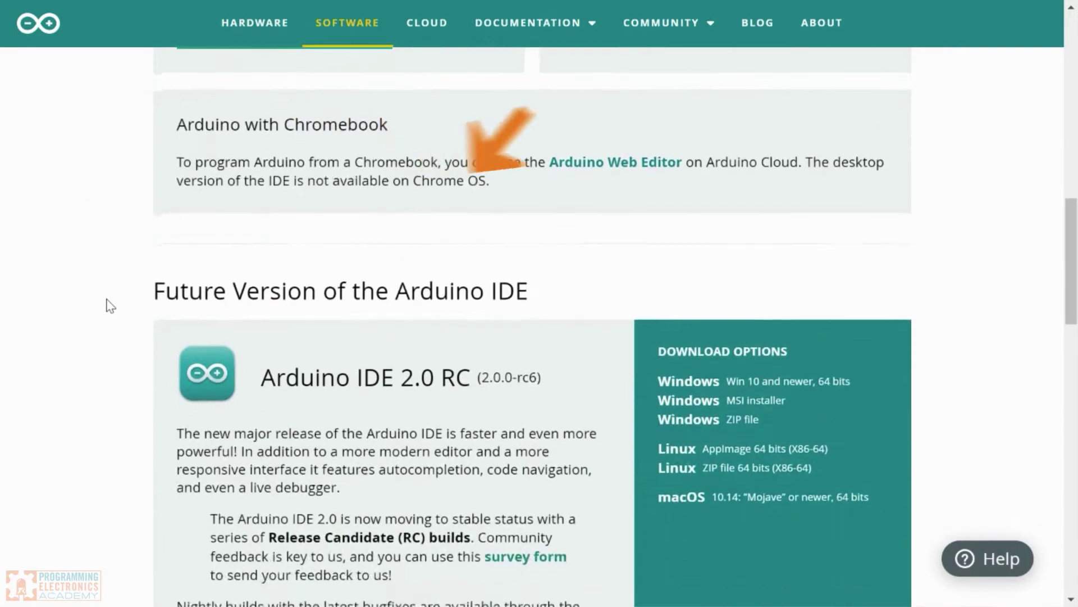
{"action": "scroll", "coordinate": [110, 305], "scroll_direction": "down", "scroll_amount": 2}
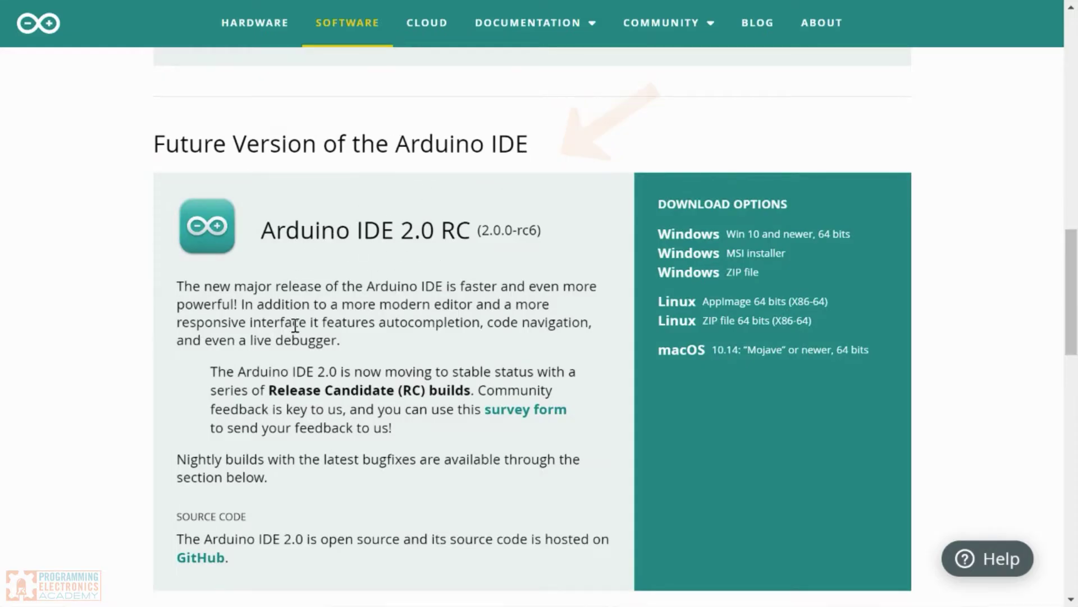
{"action": "scroll", "coordinate": [294, 325], "scroll_direction": "down", "scroll_amount": 1}
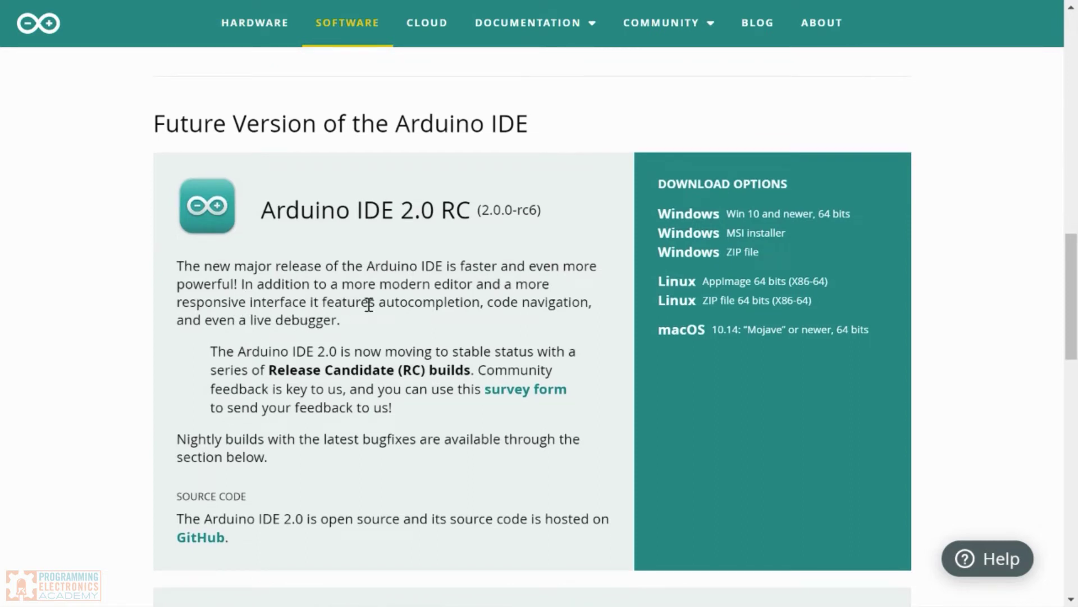
{"action": "scroll", "coordinate": [101, 307], "scroll_direction": "down", "scroll_amount": 1}
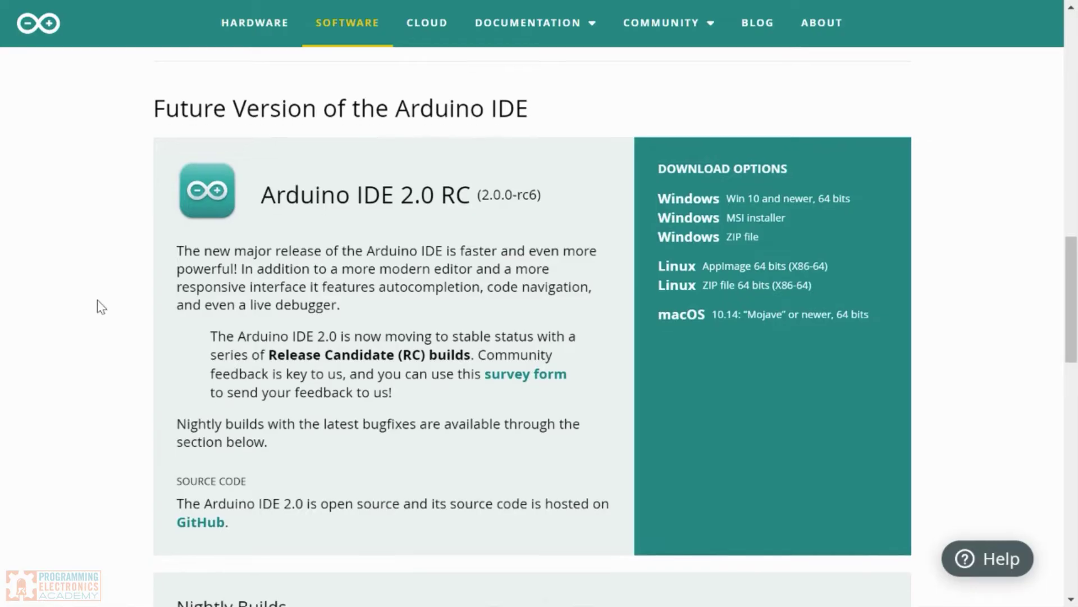
Compare the Arduino IDE 1.8.19 download section with the future Arduino IDE 2.0 RC section and return to the Web Editor.
{"action": "scroll", "coordinate": [101, 307], "scroll_direction": "up", "scroll_amount": 1}
{"action": "scroll", "coordinate": [96, 300], "scroll_direction": "up", "scroll_amount": 3}
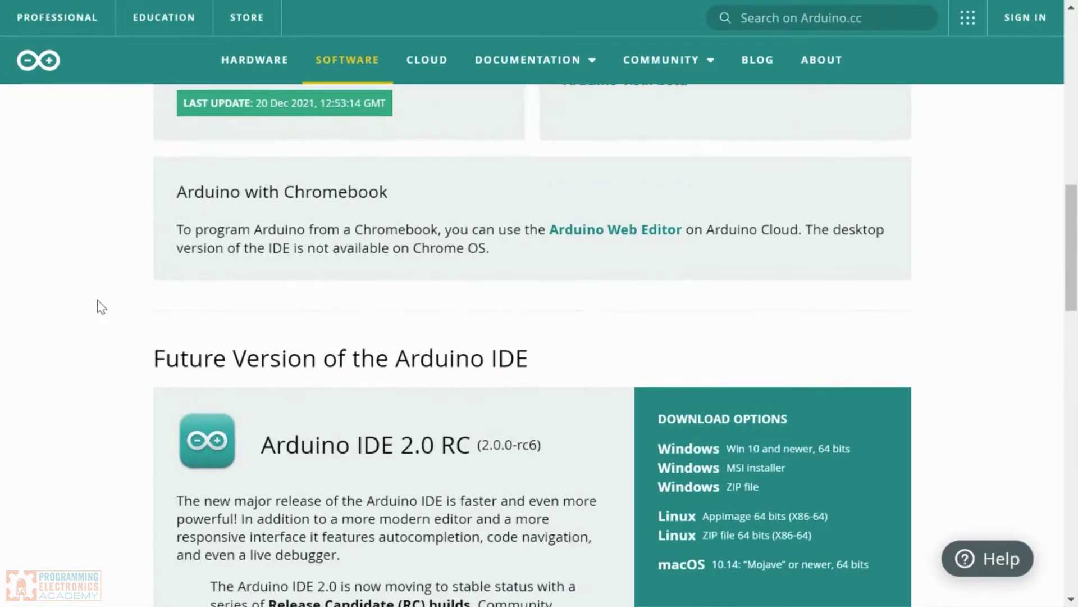
{"action": "scroll", "coordinate": [97, 300], "scroll_direction": "down", "scroll_amount": 1}
{"action": "scroll", "coordinate": [96, 300], "scroll_direction": "up", "scroll_amount": 4}
{"action": "scroll", "coordinate": [98, 301], "scroll_direction": "up", "scroll_amount": 8}
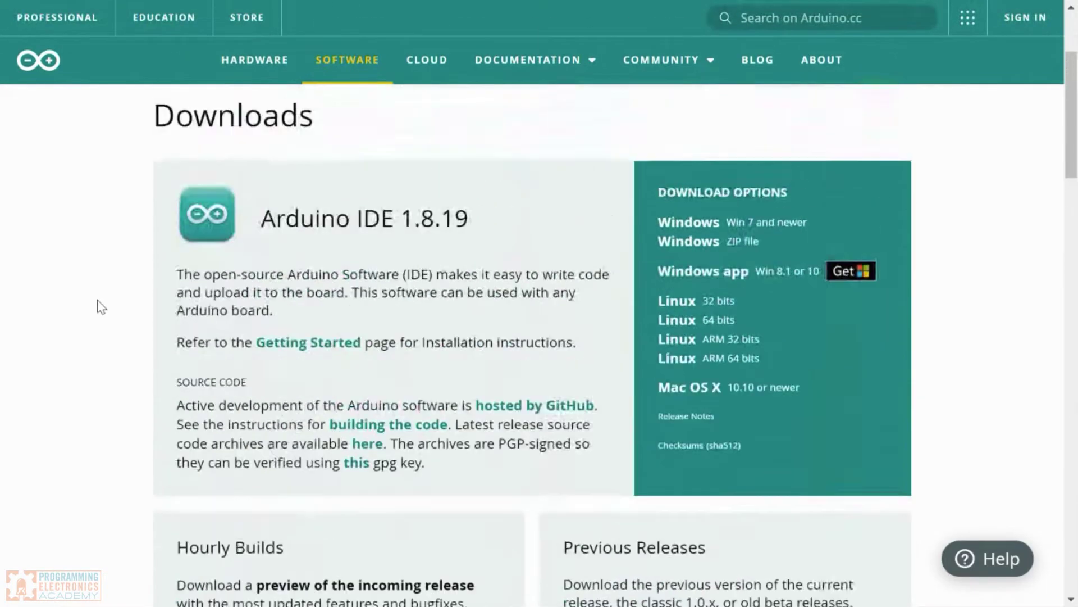
{"action": "scroll", "coordinate": [56, 282], "scroll_direction": "down", "scroll_amount": 1}
{"action": "scroll", "coordinate": [57, 282], "scroll_direction": "up", "scroll_amount": 2}
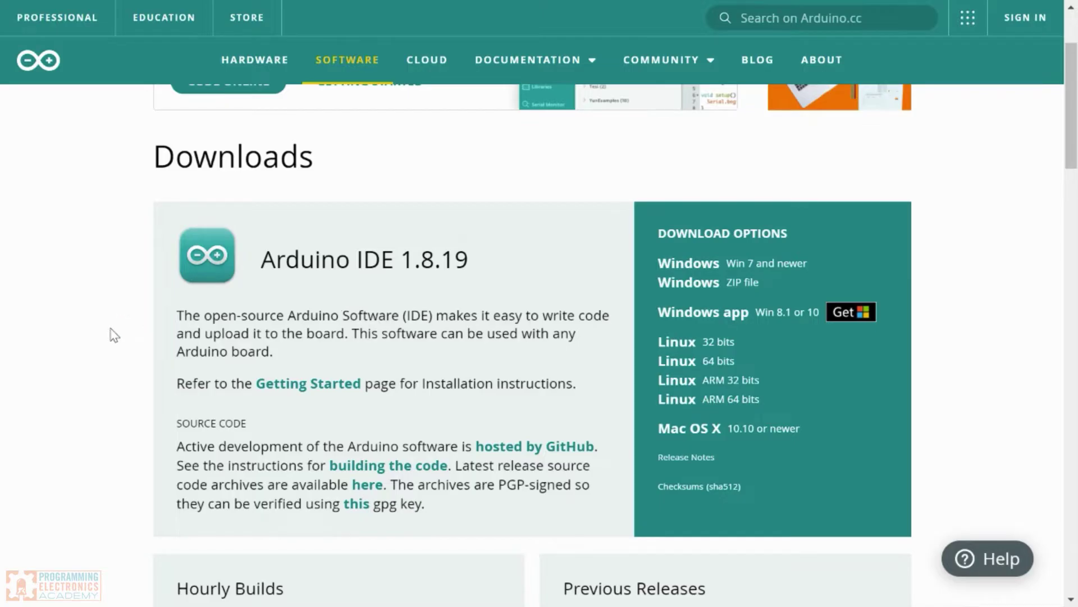
{"action": "scroll", "coordinate": [113, 335], "scroll_direction": "down", "scroll_amount": 15}
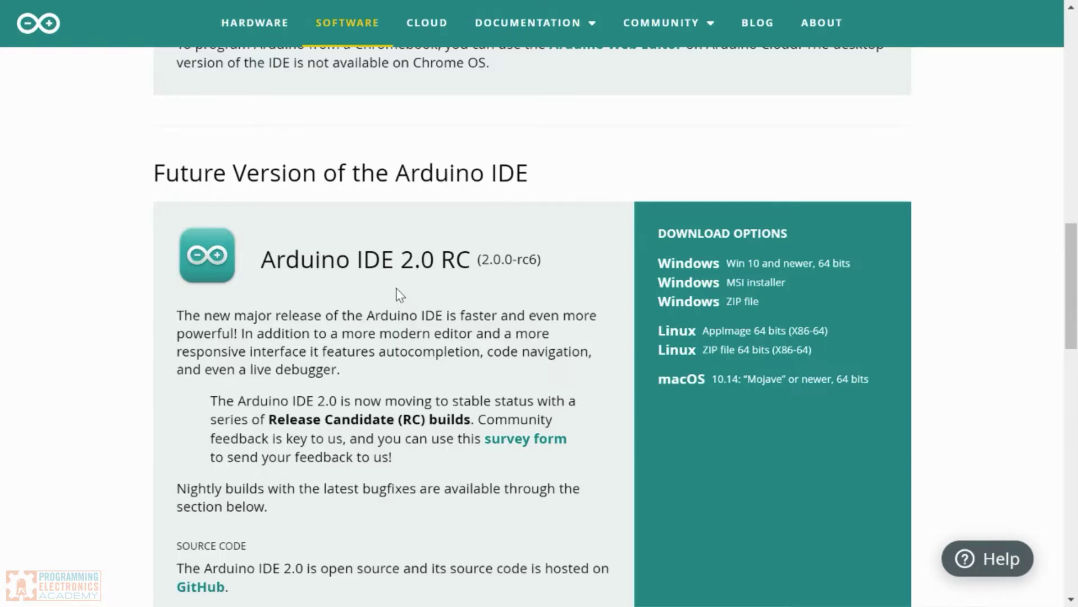
{"action": "scroll", "coordinate": [400, 293], "scroll_direction": "up", "scroll_amount": 15}
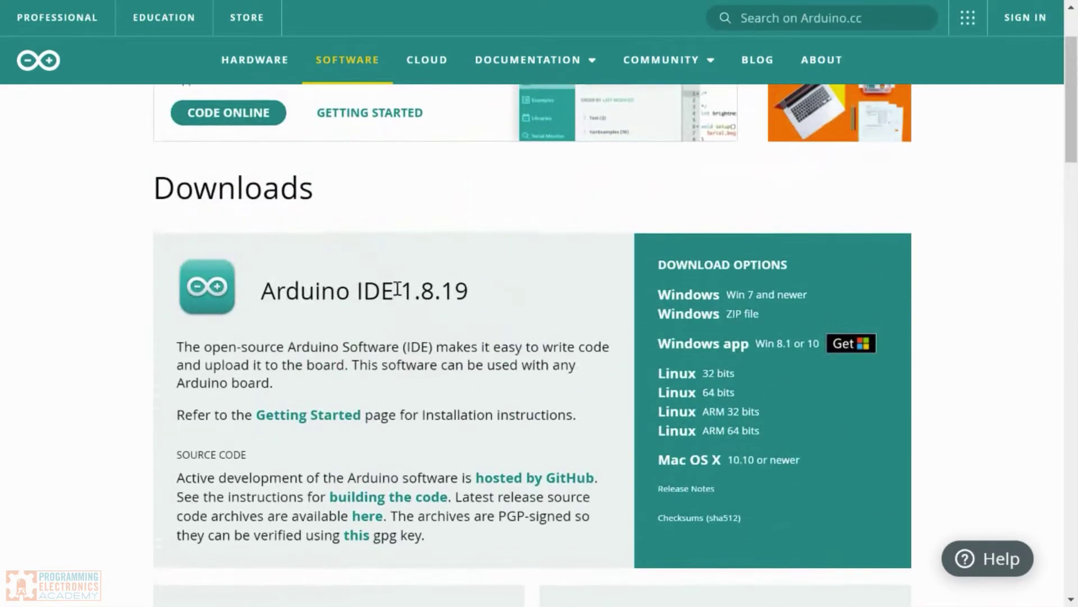
{"action": "scroll", "coordinate": [399, 292], "scroll_direction": "up", "scroll_amount": 2}
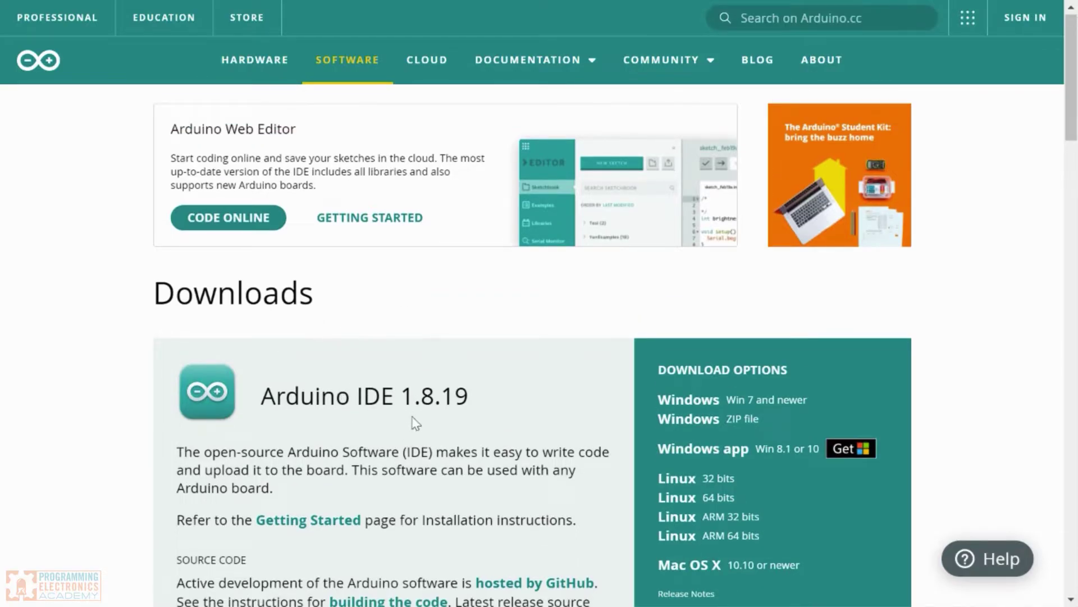
{"action": "scroll", "coordinate": [182, 178], "scroll_direction": "up", "scroll_amount": 1}
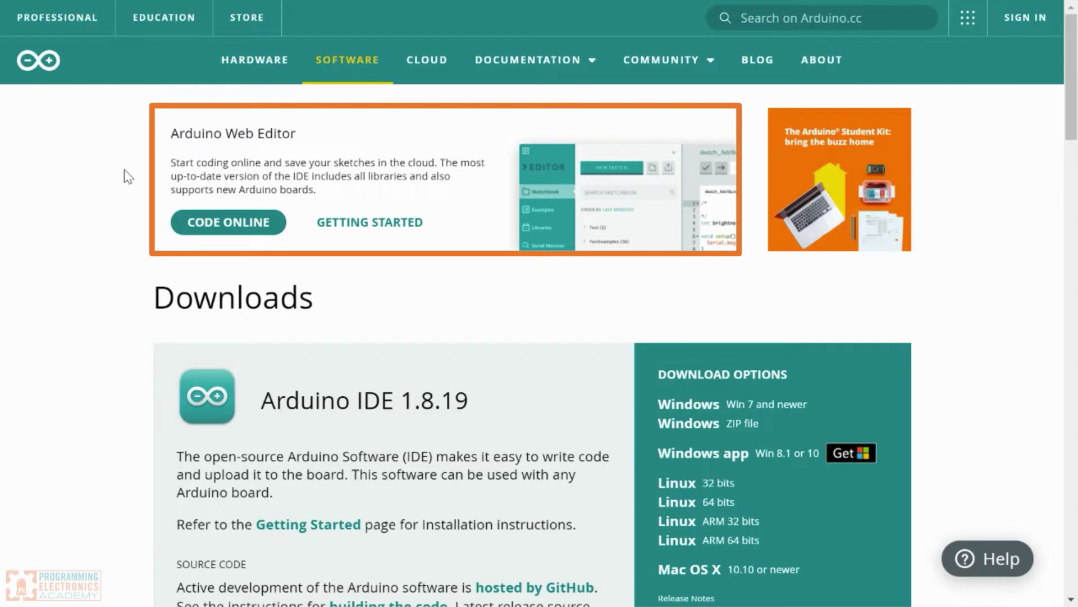
Download the Arduino IDE 1.8.19 installer for Windows 7 and newer without donating, saving it as arduino-1.8.19-windows in Downloads.
{"action": "scroll", "coordinate": [124, 171], "scroll_direction": "down", "scroll_amount": 3}
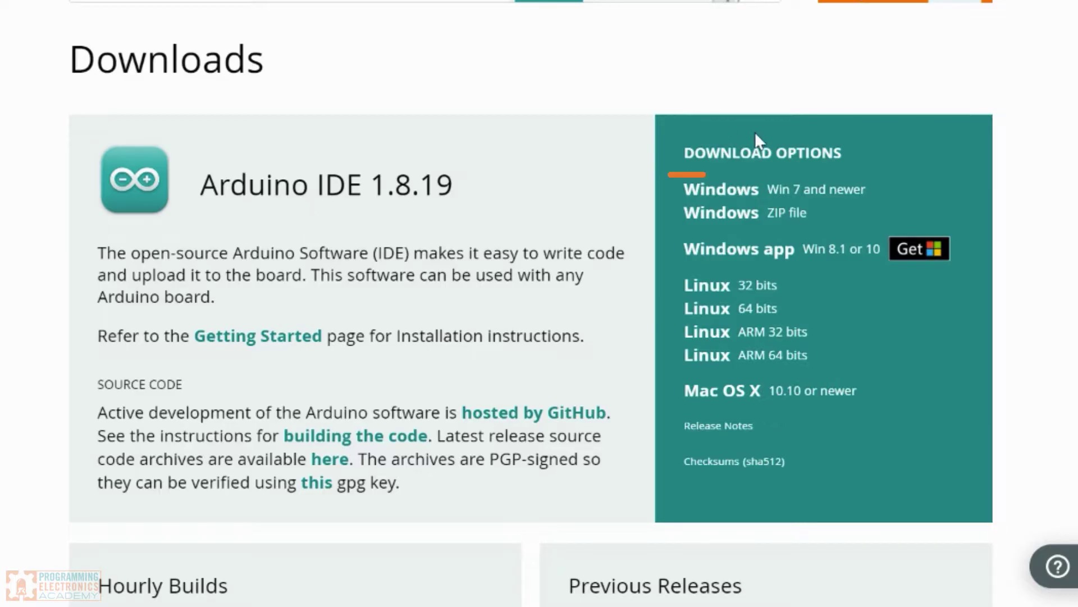
{"action": "left_click", "coordinate": [793, 198]}
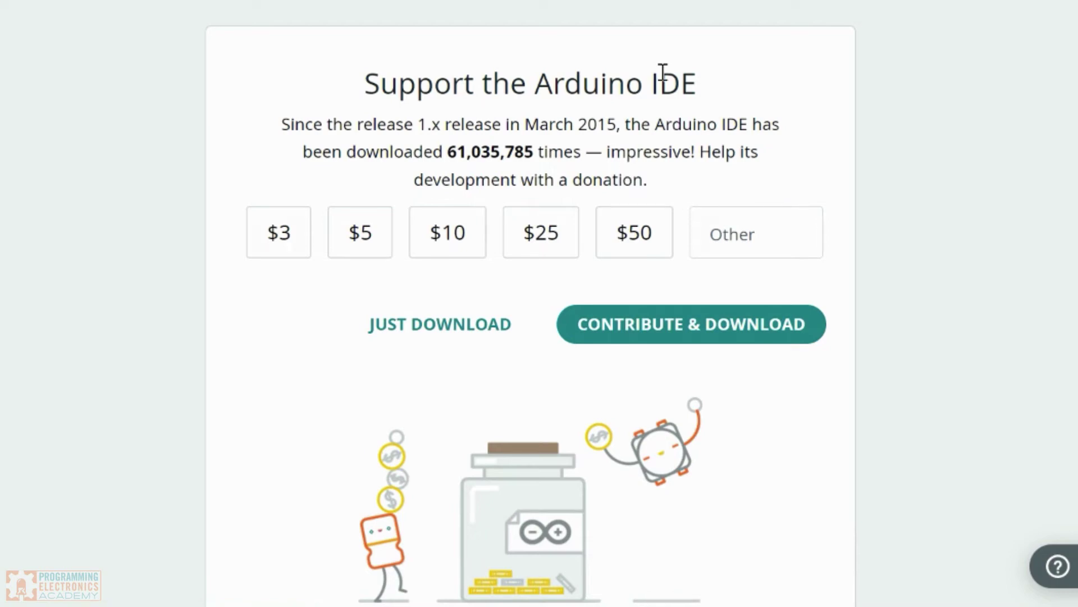
{"action": "left_click", "coordinate": [421, 336]}
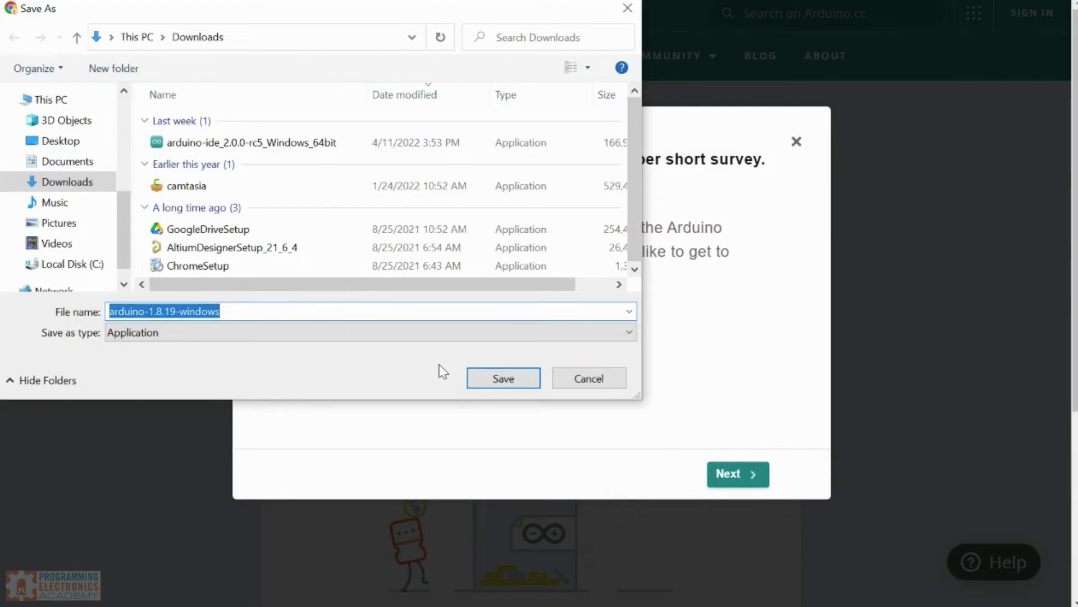
{"action": "left_click", "coordinate": [512, 379]}
Run the downloaded installer and install Arduino with all default components into C:\Program Files (x86)\Arduino.
{"action": "left_click", "coordinate": [114, 587]}
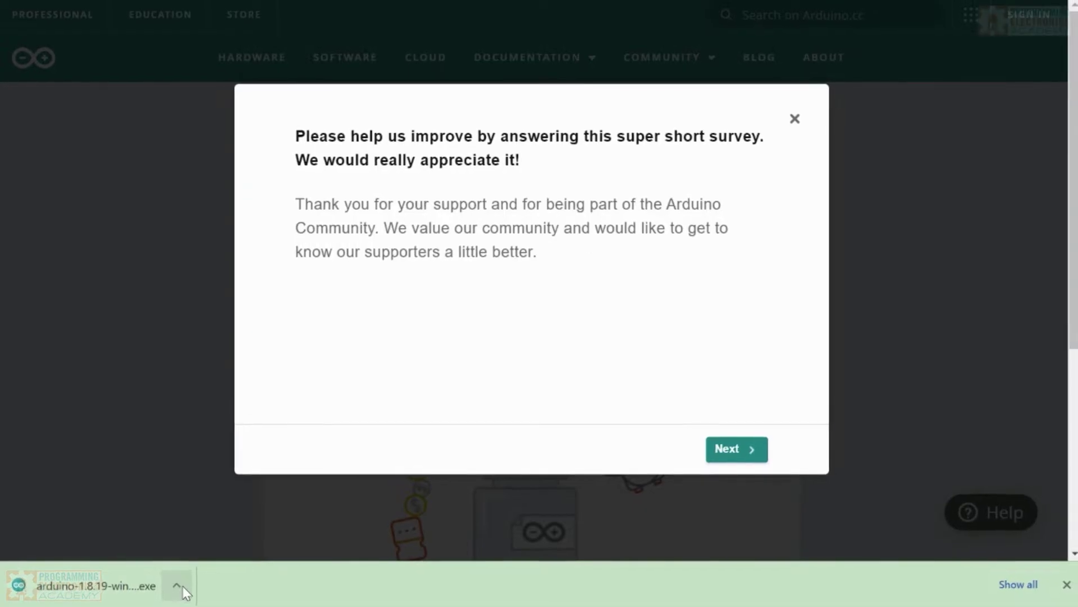
{"action": "scroll", "coordinate": [683, 410], "scroll_direction": "down", "scroll_amount": 20}
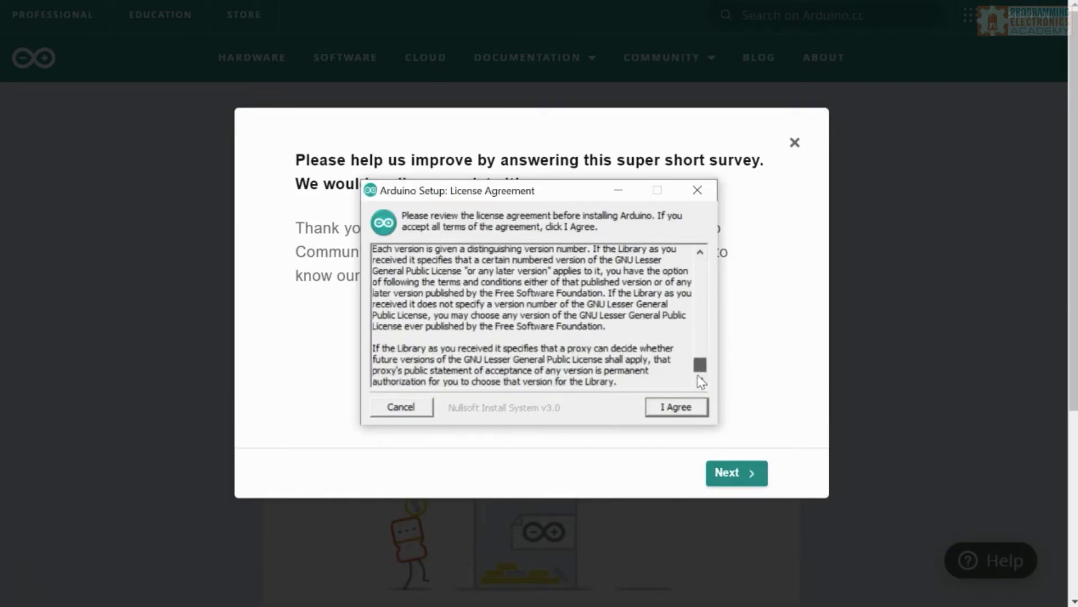
{"action": "left_click", "coordinate": [683, 410]}
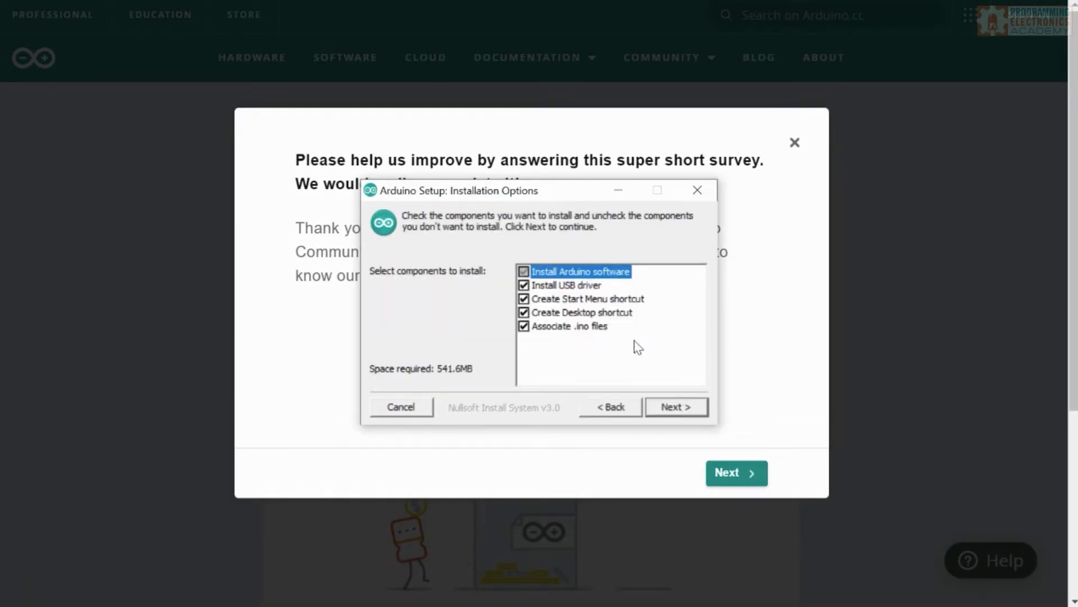
{"action": "left_click", "coordinate": [684, 409]}
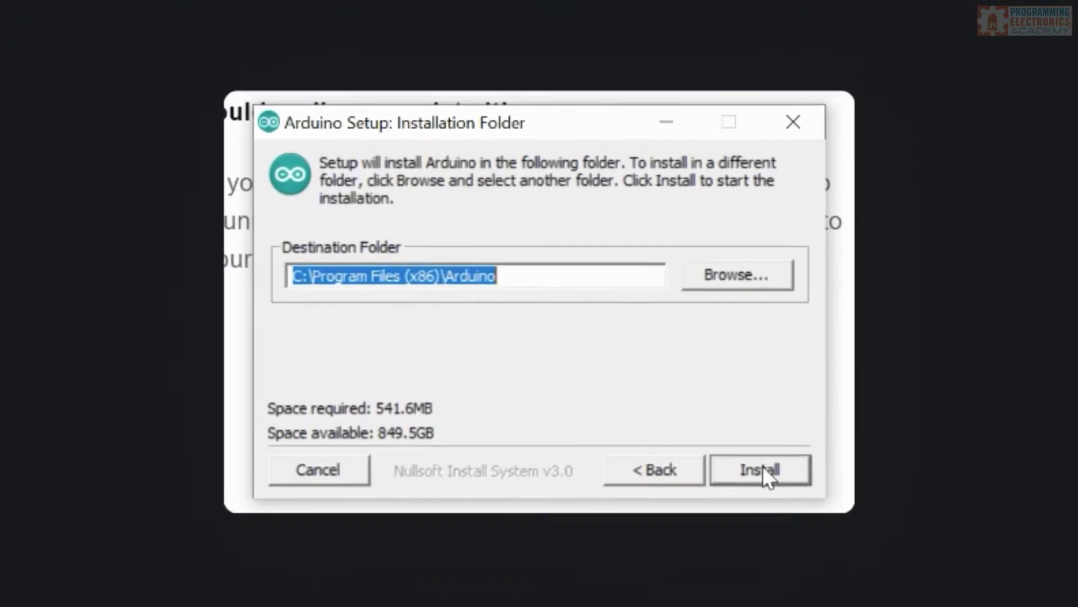
{"action": "left_click", "coordinate": [682, 411]}
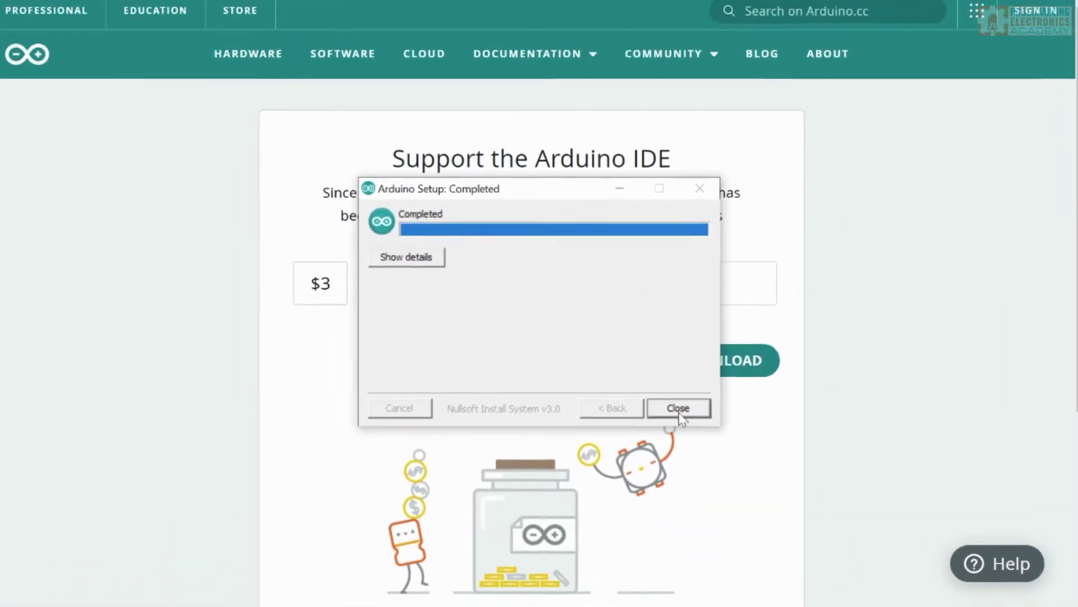
{"action": "left_click", "coordinate": [678, 408]}
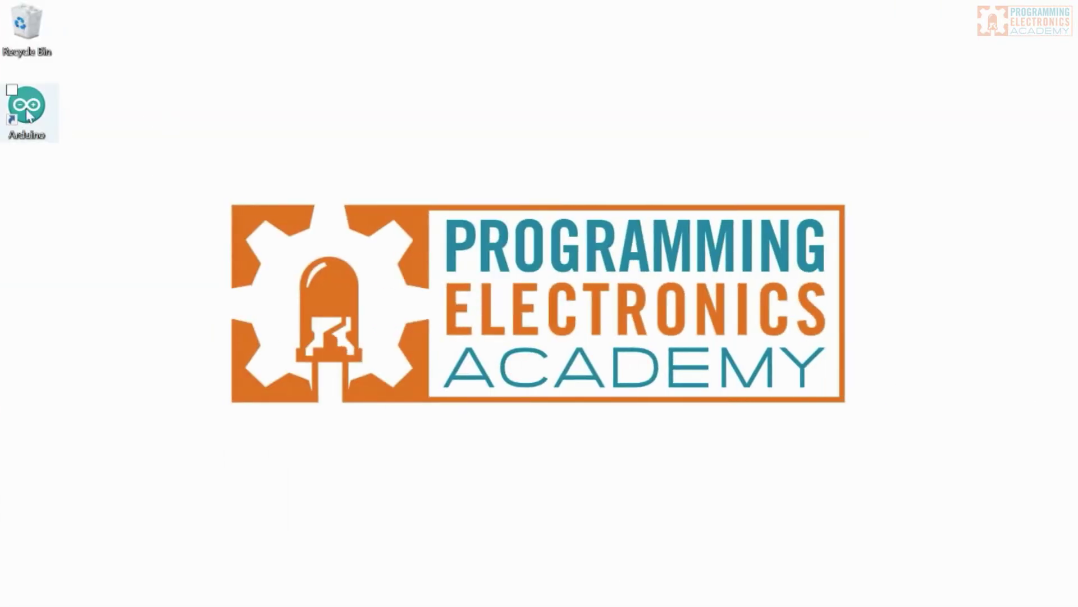
Launch Arduino from its desktop shortcut, allowing firewall access on private networks, and maximize the sketch window.
{"action": "double_click", "coordinate": [35, 110]}
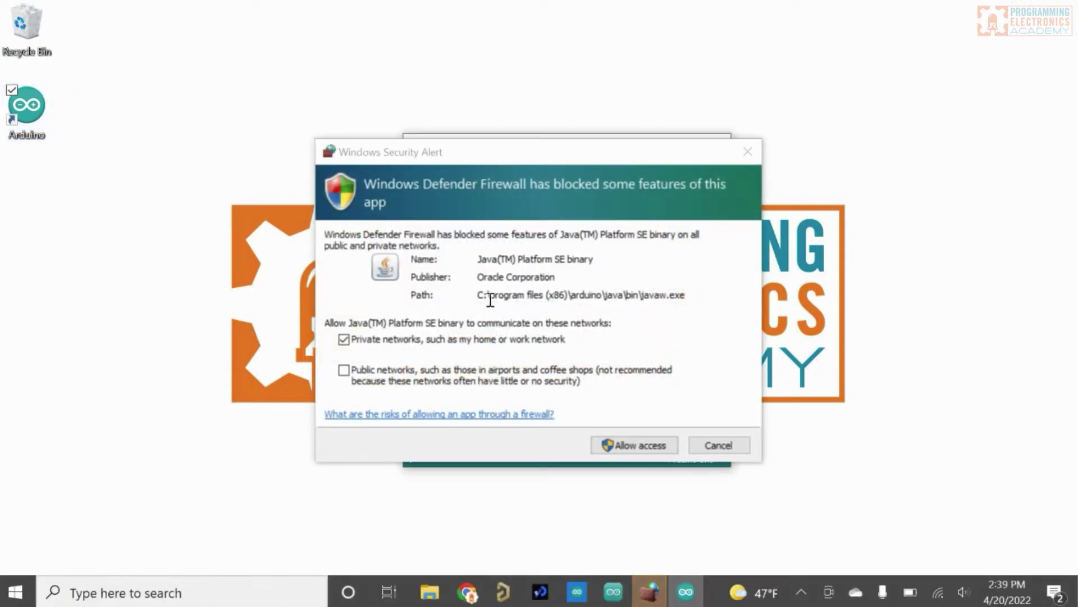
{"action": "left_click", "coordinate": [619, 445]}
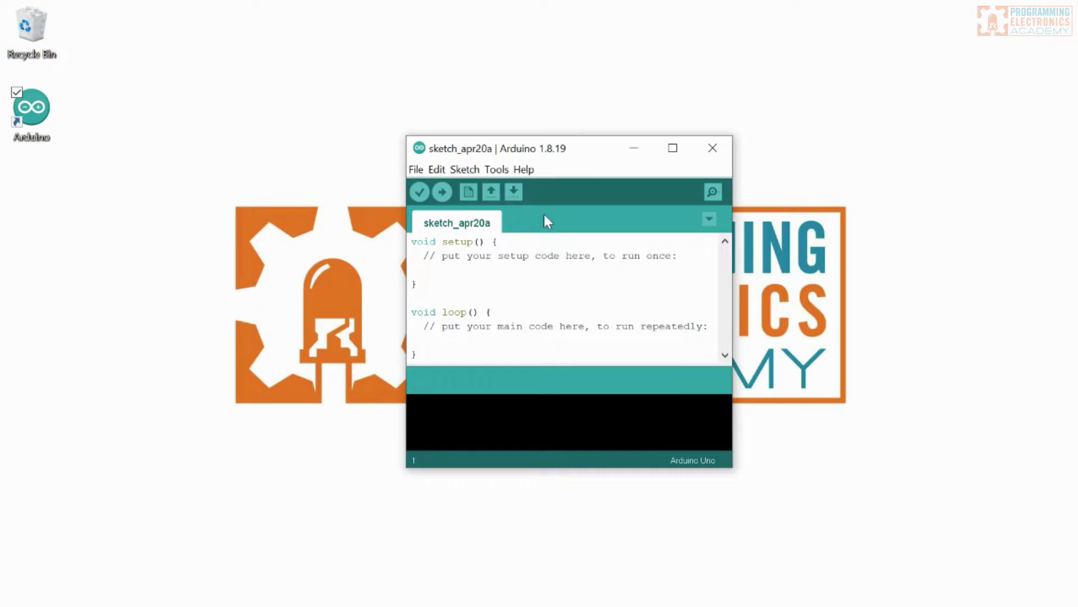
{"action": "left_click", "coordinate": [673, 148]}
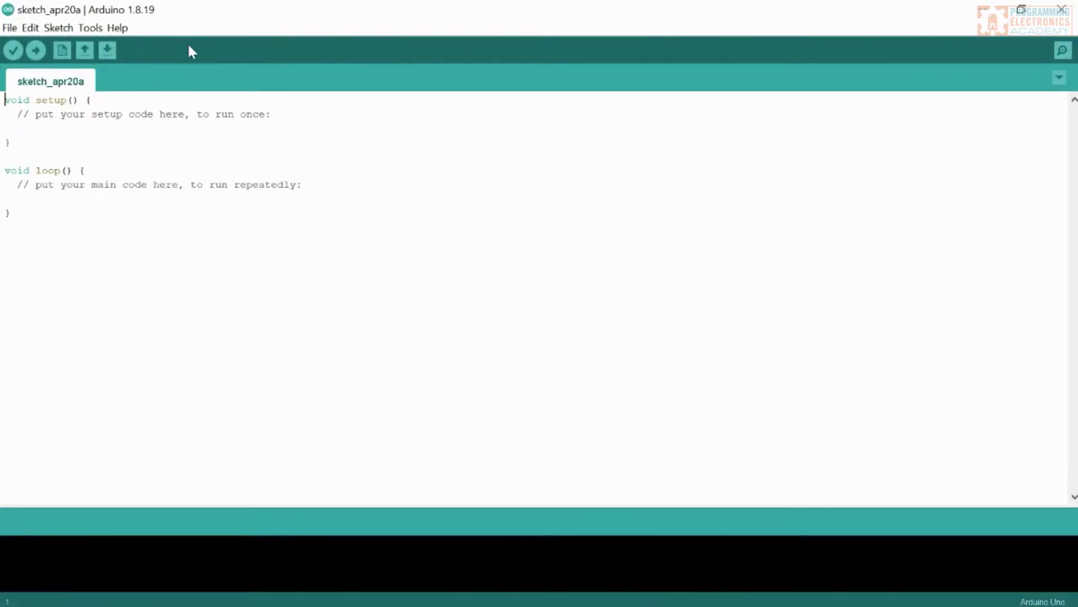
{"action": "left_click", "coordinate": [147, 101]}
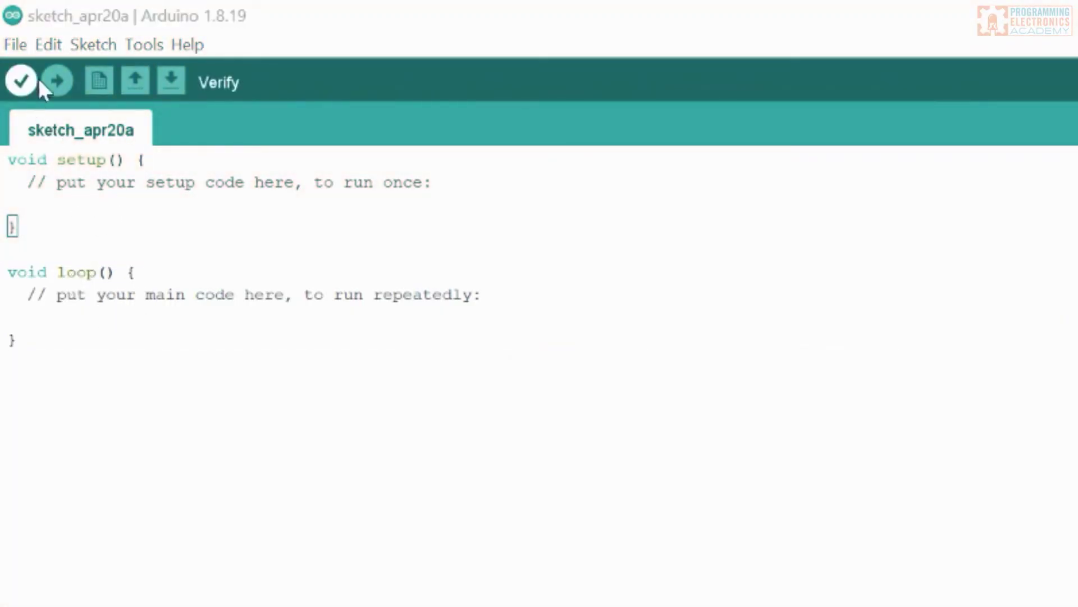
Start saving the current sketch from the Arduino IDE.
{"action": "left_click", "coordinate": [13, 44]}
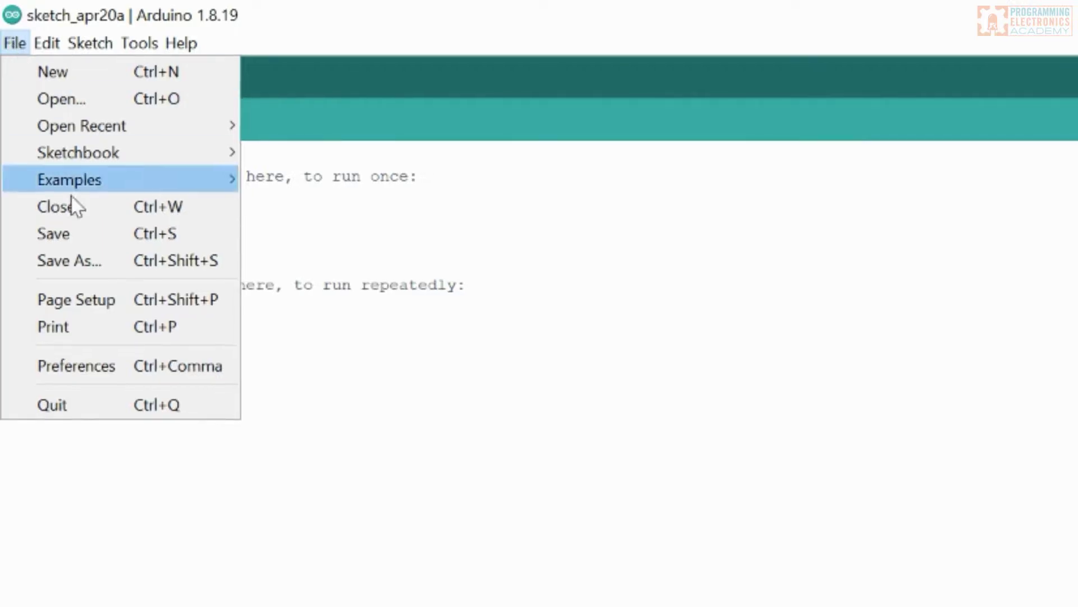
{"action": "left_click", "coordinate": [140, 232]}
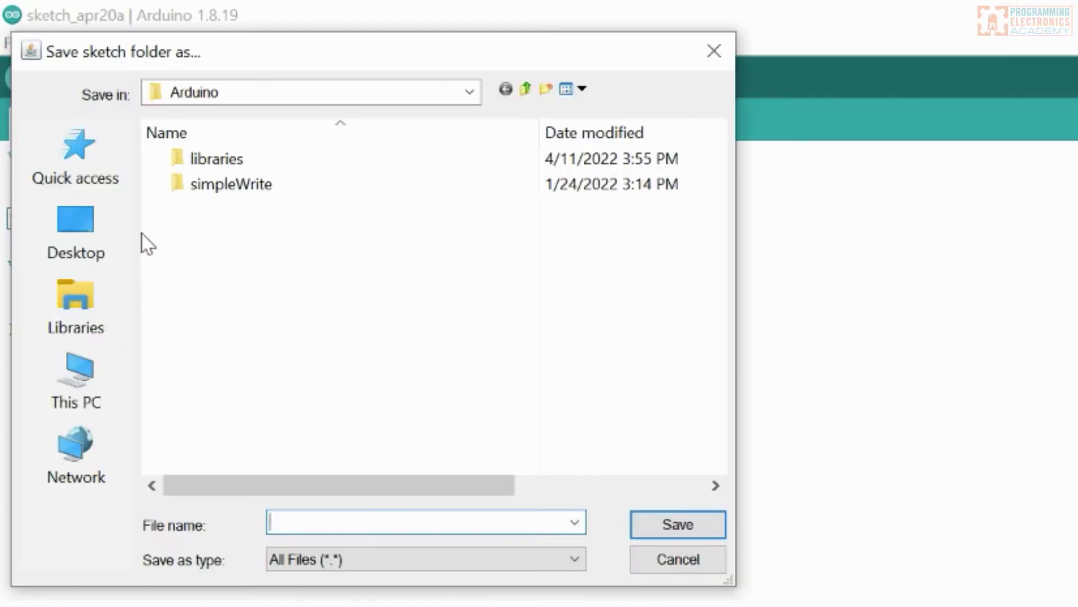
{"action": "type", "text": "bluePencil"}
{"action": "key", "text": "BackSpace"}
{"action": "key", "text": "BackSpace"}
{"action": "key", "text": "BackSpace"}
{"action": "key", "text": "BackSpace"}
{"action": "key", "text": "BackSpace"}
{"action": "key", "text": "BackSpace"}
{"action": "key", "text": "BackSpace"}
{"action": "key", "text": "BackSpace"}
{"action": "key", "text": "BackSpace"}
{"action": "key", "text": "BackSpace"}
Save the sketch in the Arduino folder under the name subsandwich.
{"action": "type", "text": "subsandwich"}
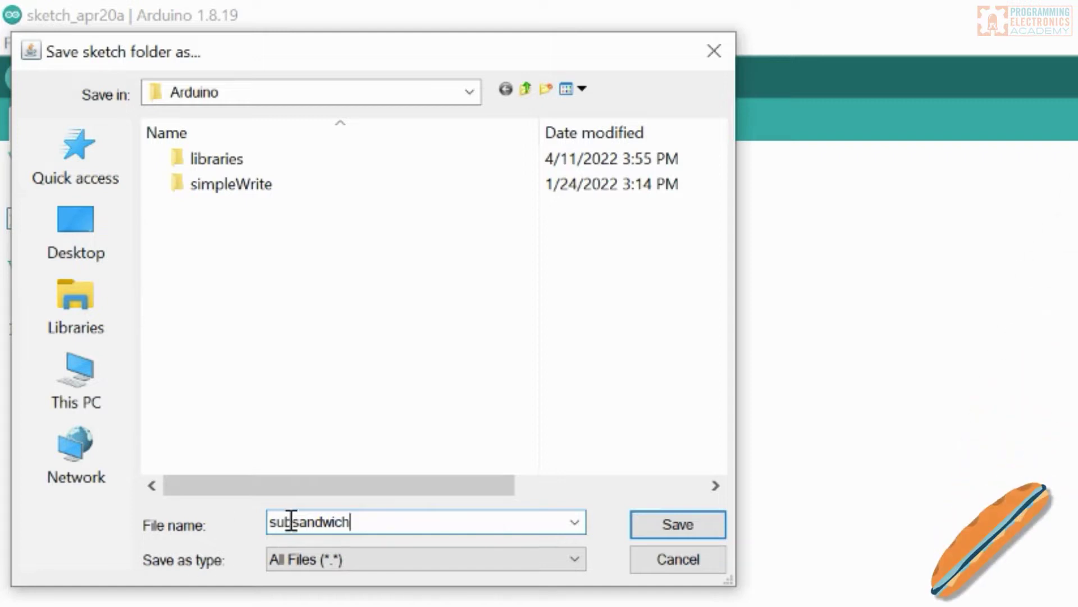
{"action": "left_click", "coordinate": [670, 516]}
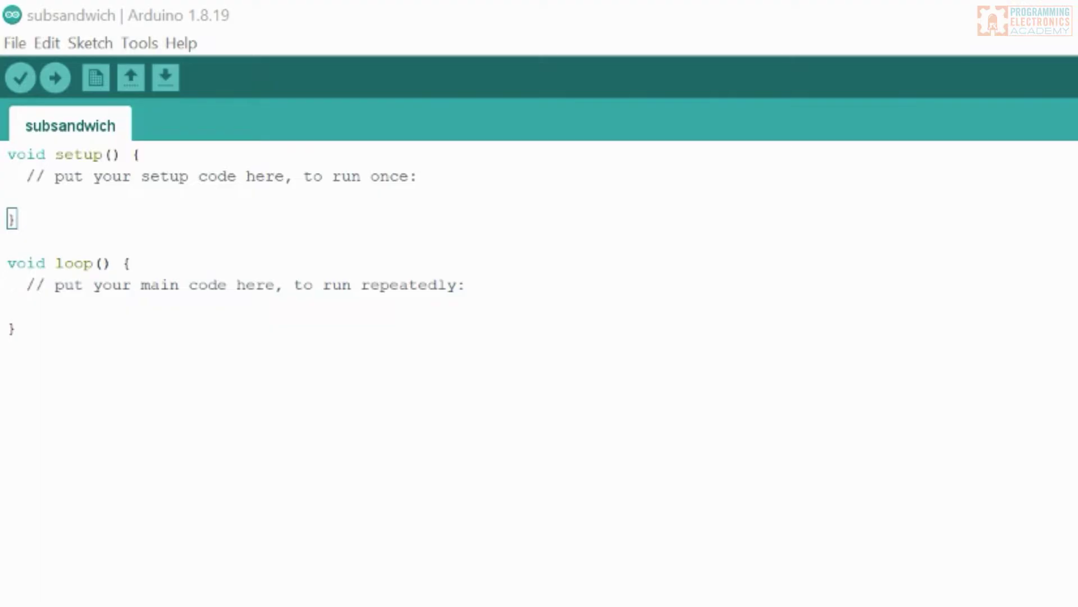
Open the Arduino folder in Documents and examine the contents of its libraries folder.
{"action": "left_click", "coordinate": [20, 592]}
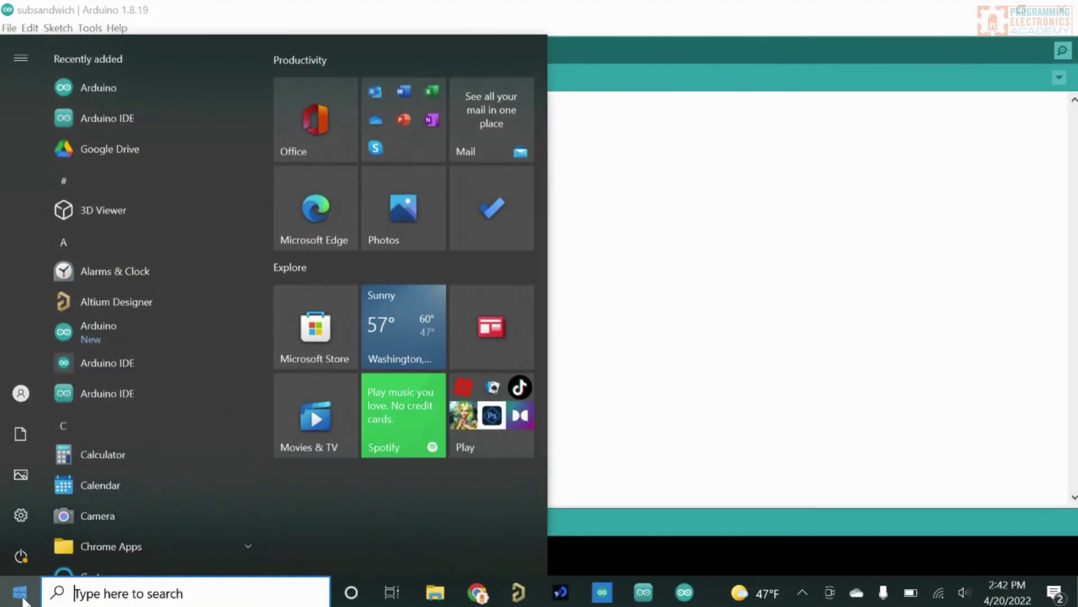
{"action": "mouse_move", "coordinate": [21, 441]}
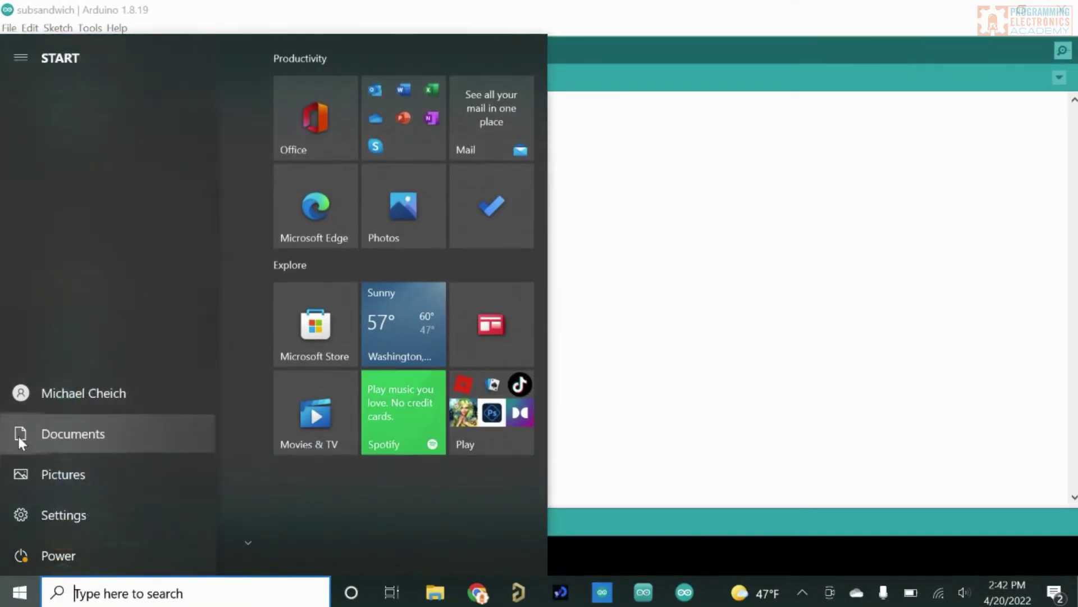
{"action": "left_click", "coordinate": [60, 435]}
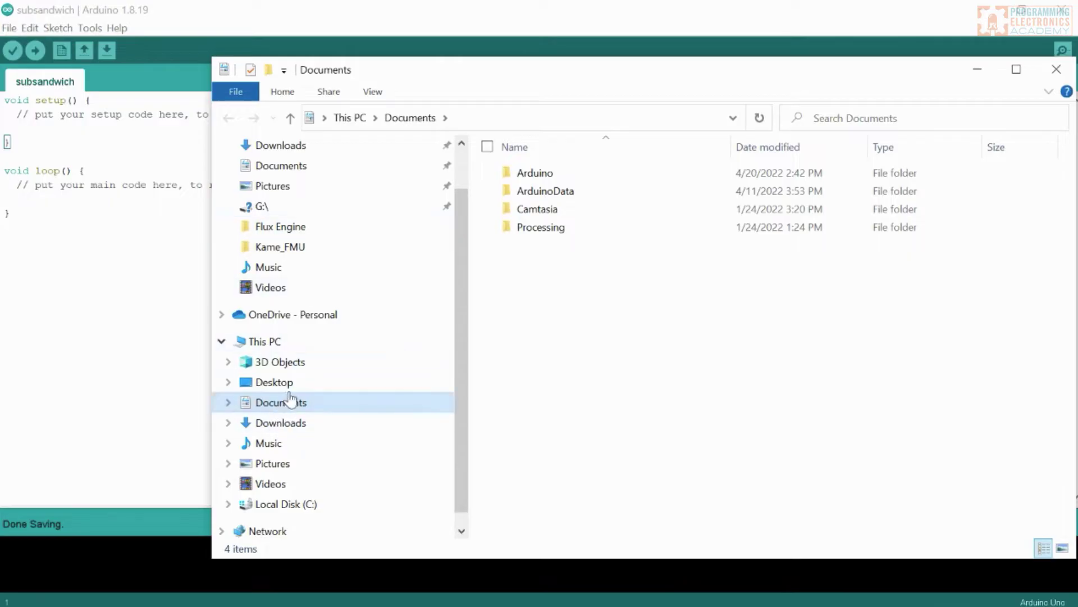
{"action": "double_click", "coordinate": [533, 174]}
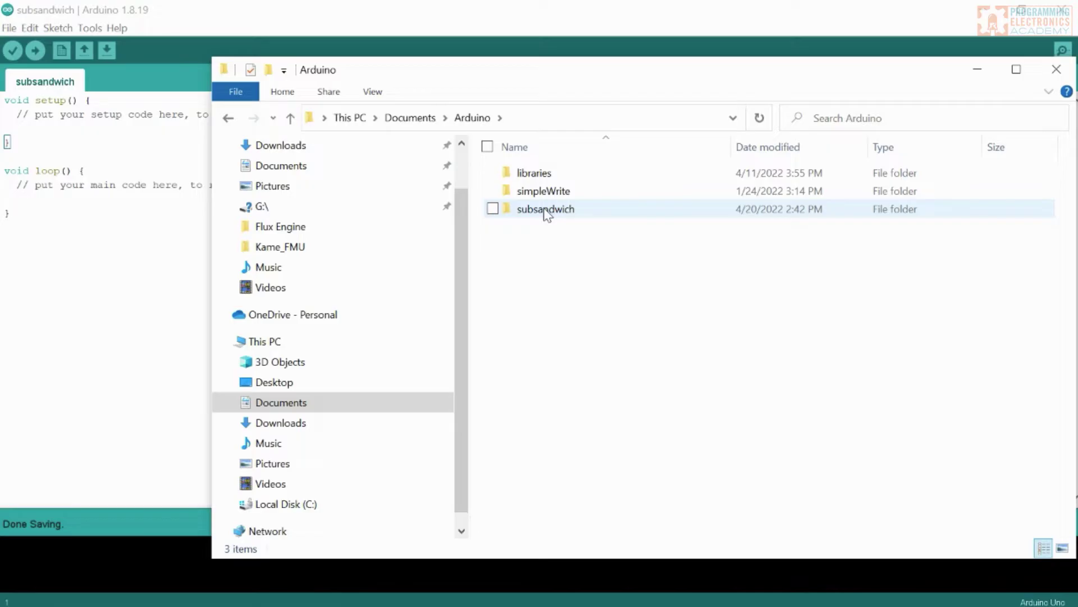
{"action": "double_click", "coordinate": [534, 175]}
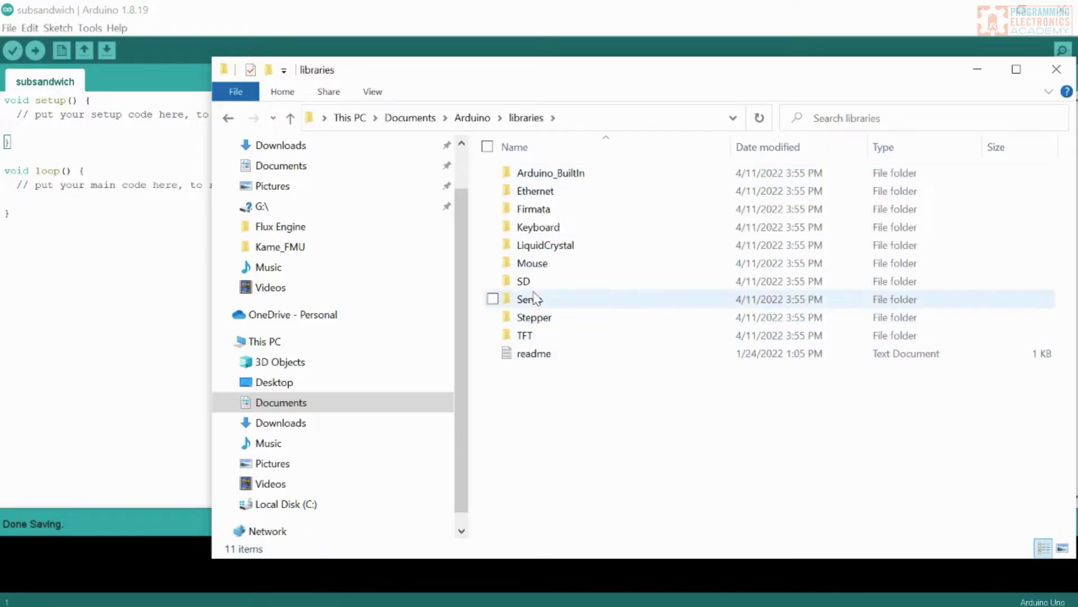
{"action": "left_click", "coordinate": [473, 117]}
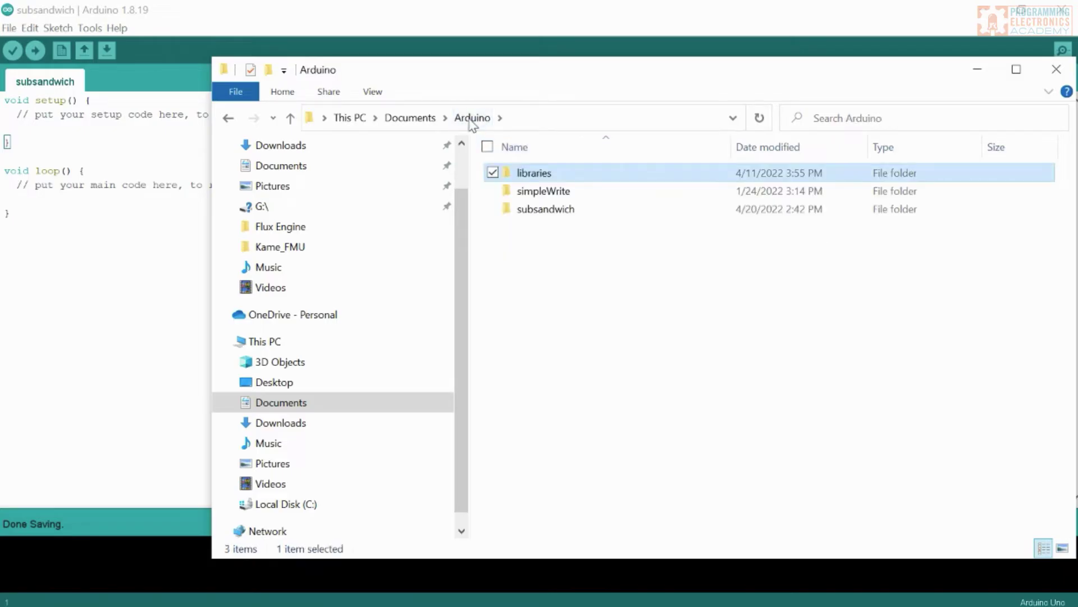
Check the sketch file inside the subsandwich folder, and close the file window.
{"action": "double_click", "coordinate": [540, 212]}
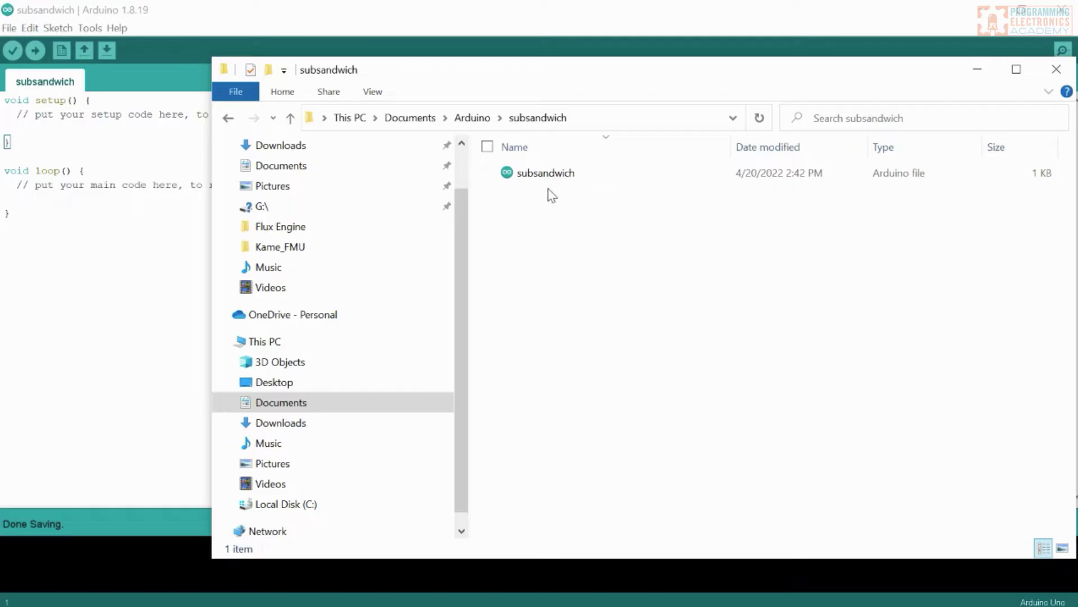
{"action": "left_click", "coordinate": [465, 118]}
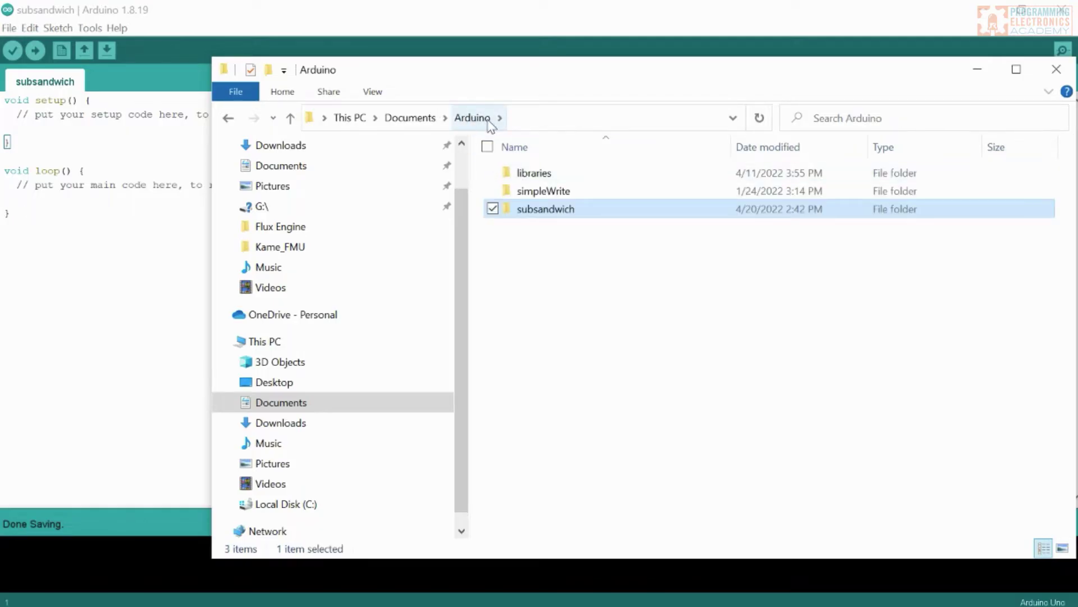
{"action": "left_click", "coordinate": [1056, 69]}
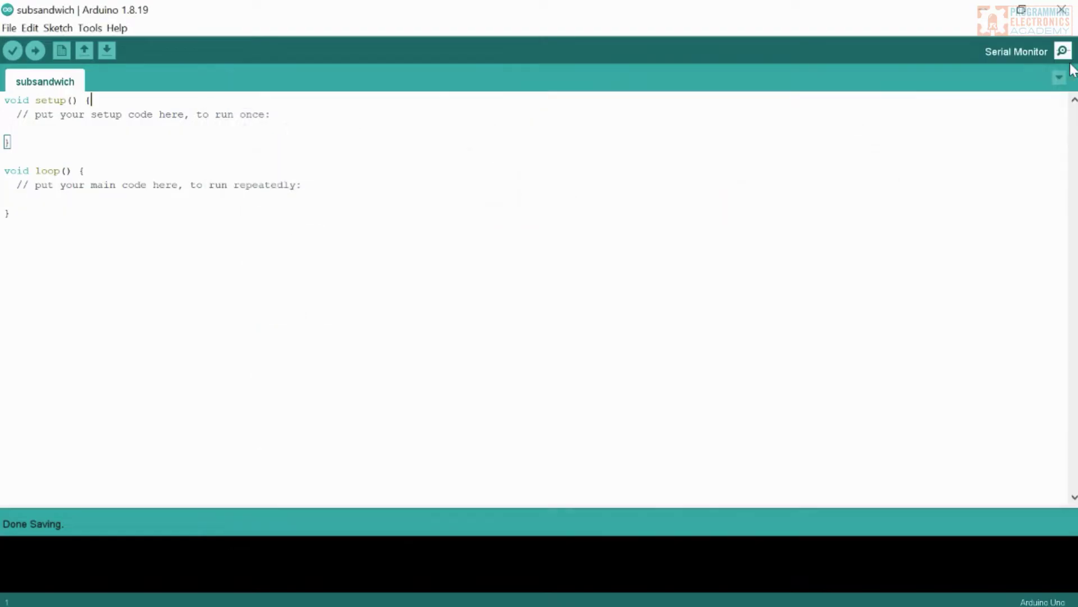
In the Arduino preferences, set the editor font size to 18 and turn on line numbers.
{"action": "left_click", "coordinate": [9, 28]}
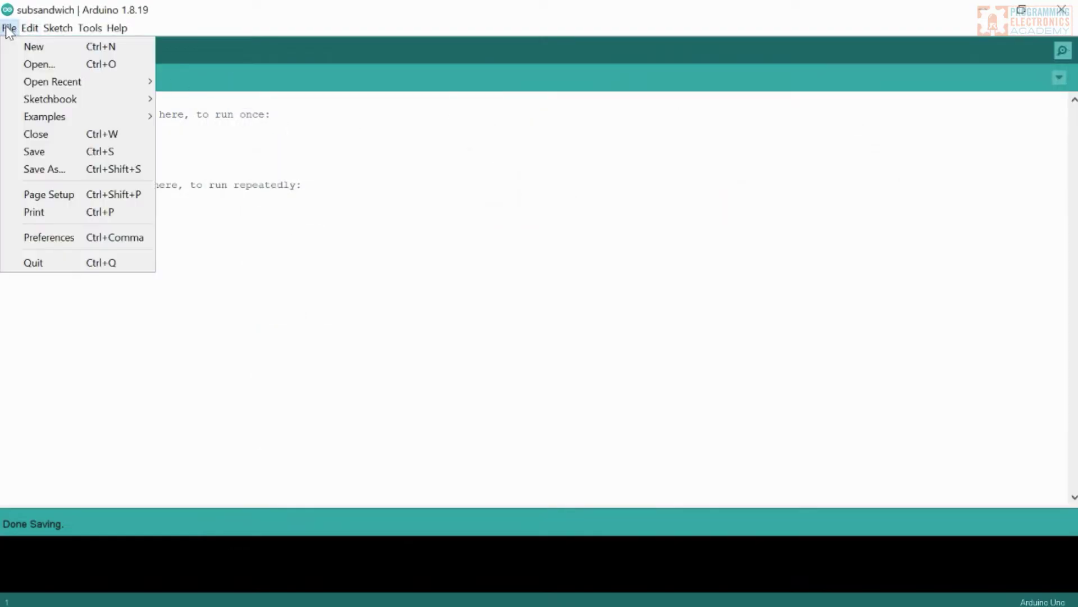
{"action": "mouse_move", "coordinate": [36, 102]}
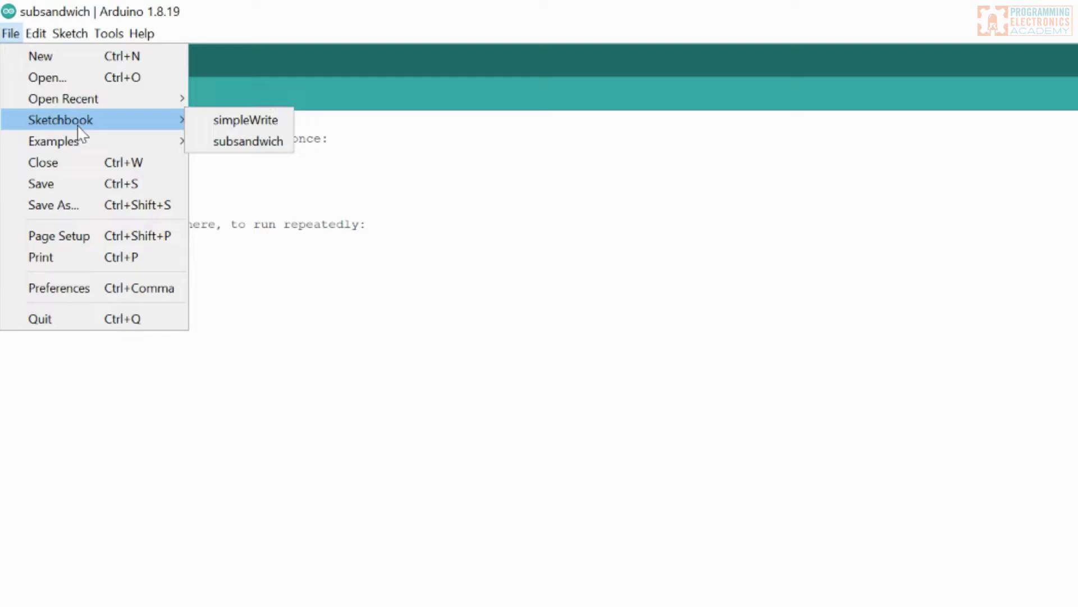
{"action": "left_click", "coordinate": [79, 289]}
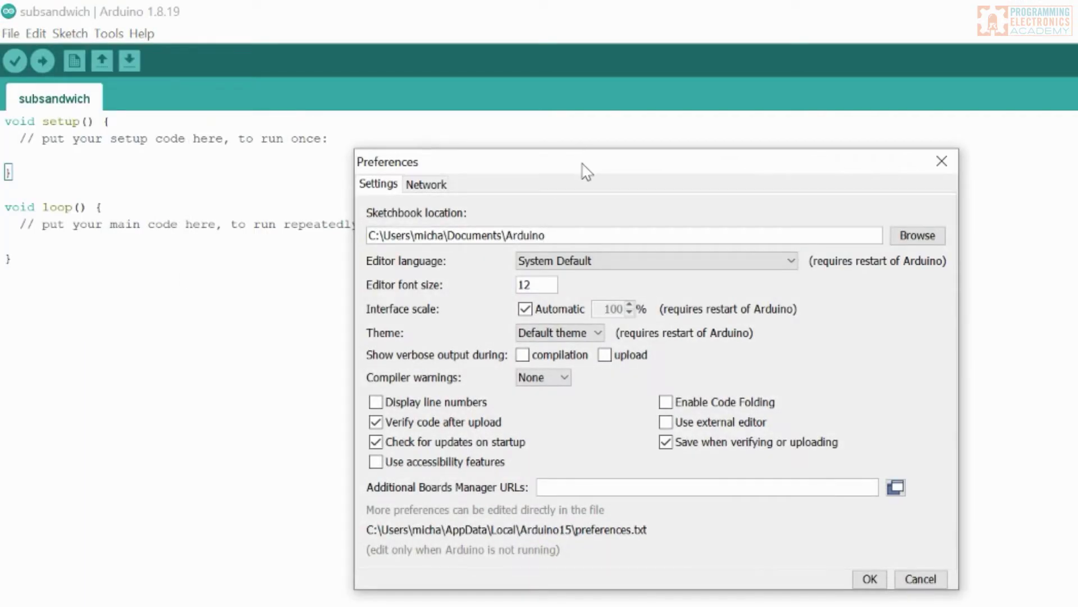
{"action": "left_click_drag", "start_coordinate": [584, 169], "coordinate": [518, 133]}
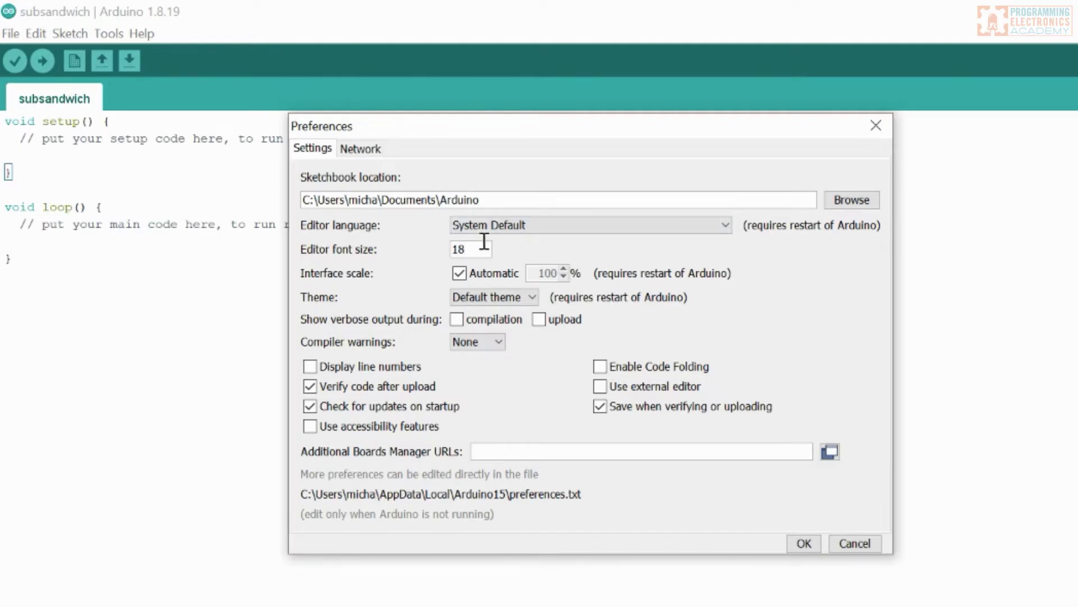
{"action": "left_click", "coordinate": [310, 368]}
{"action": "left_click", "coordinate": [804, 544]}
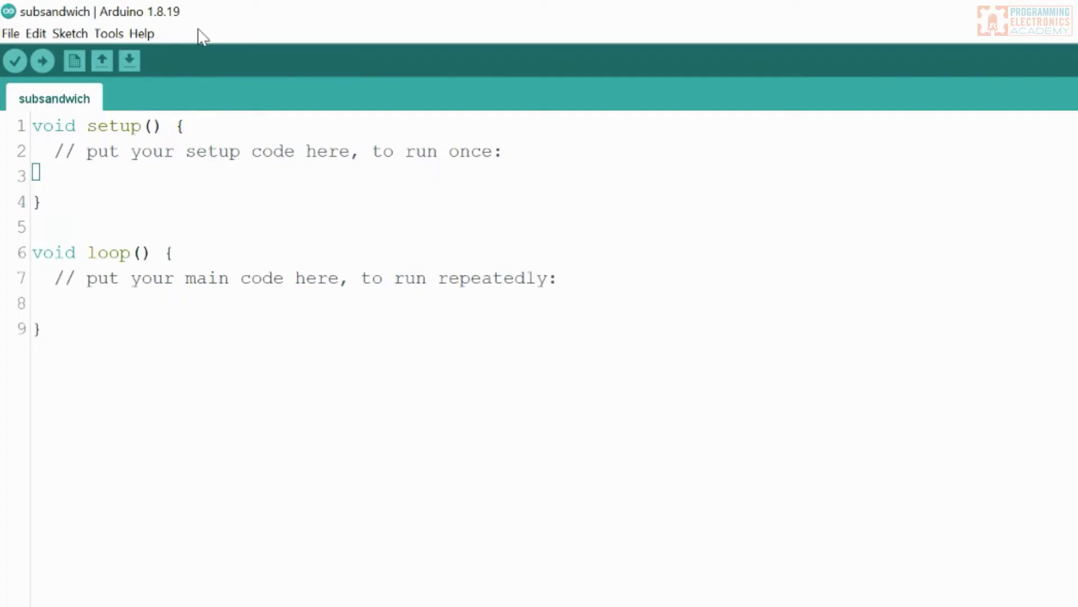
Open the built-in Blink example from 01.Basics and maximize its window.
{"action": "left_click", "coordinate": [11, 34]}
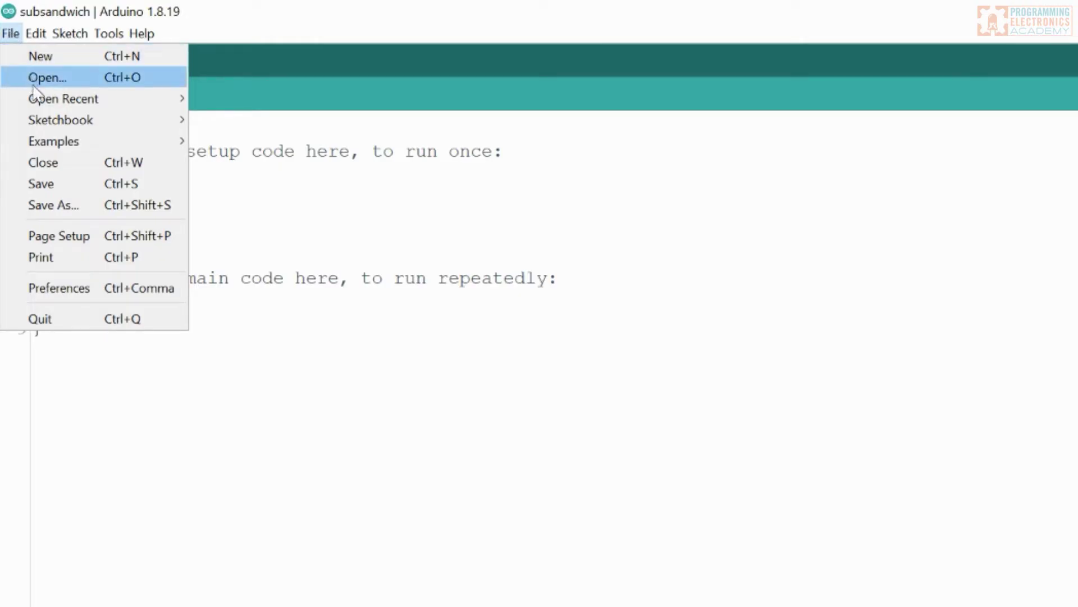
{"action": "mouse_move", "coordinate": [61, 147]}
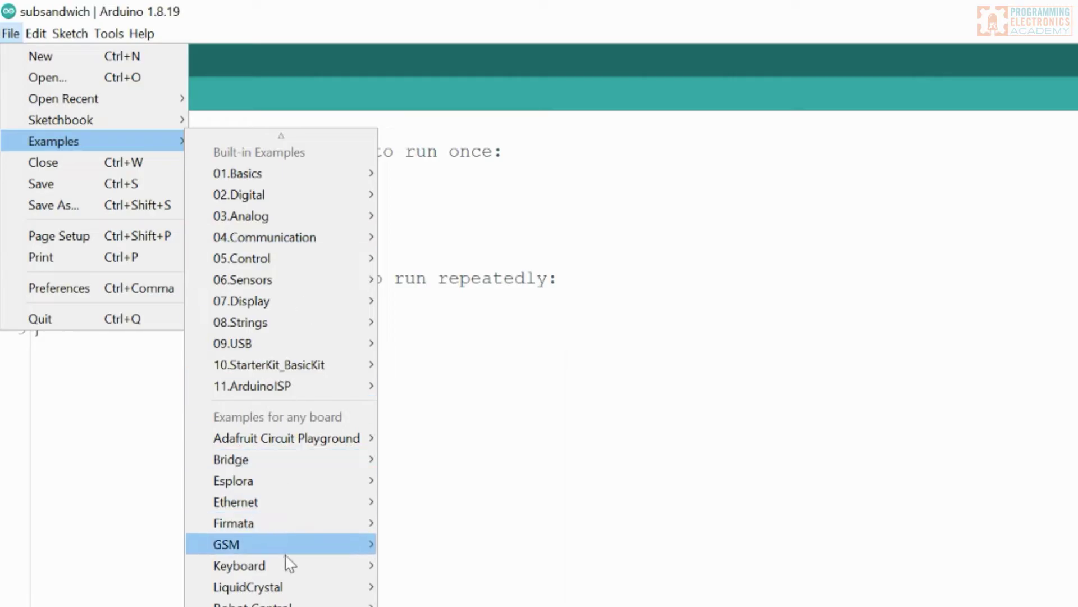
{"action": "mouse_move", "coordinate": [302, 296]}
{"action": "mouse_move", "coordinate": [273, 172]}
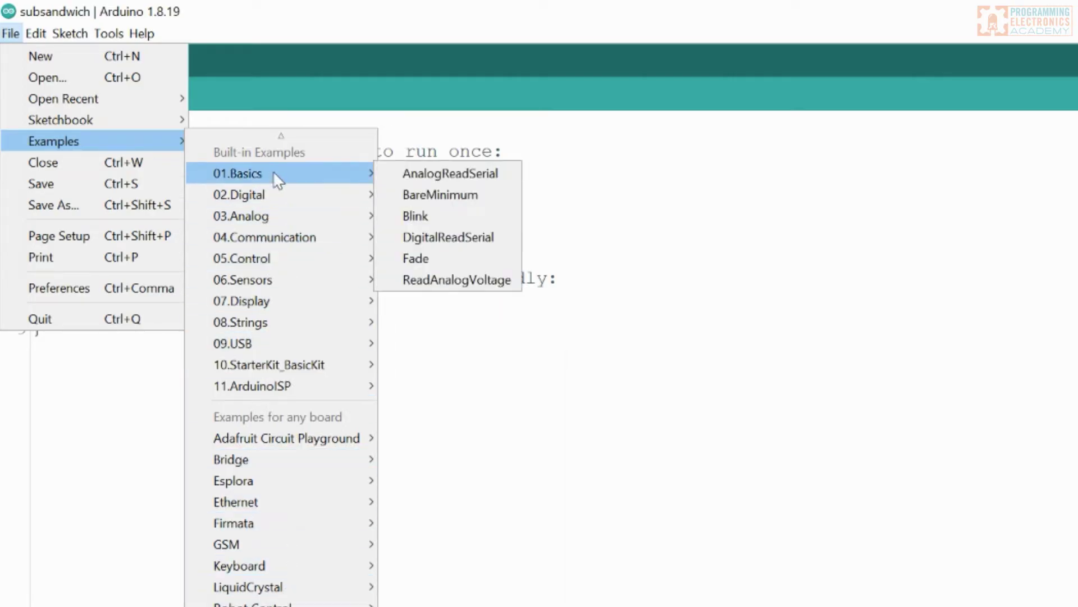
{"action": "left_click", "coordinate": [418, 221]}
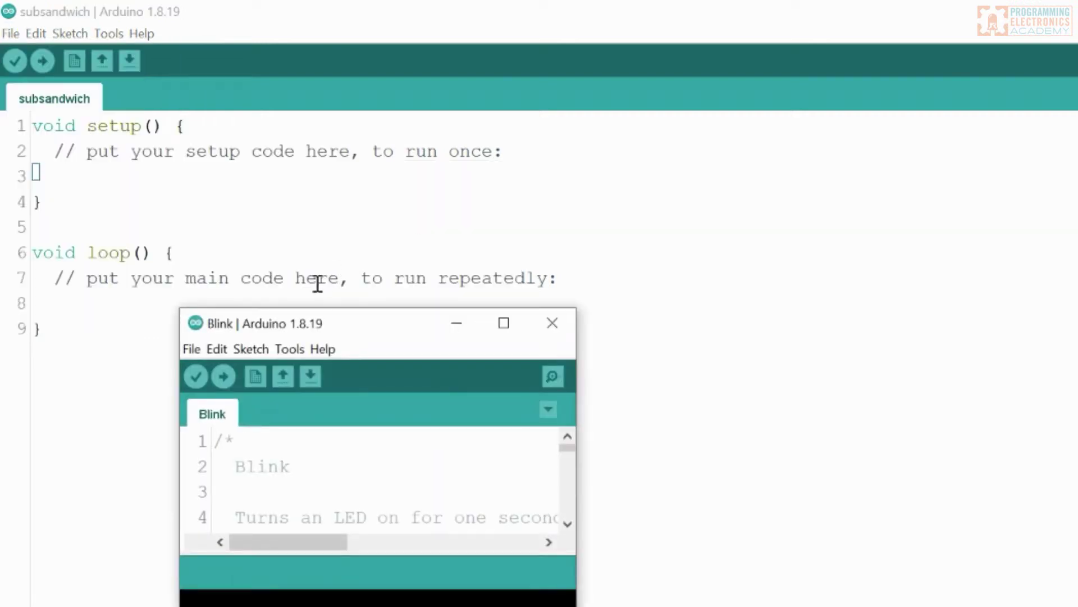
{"action": "left_click", "coordinate": [505, 321]}
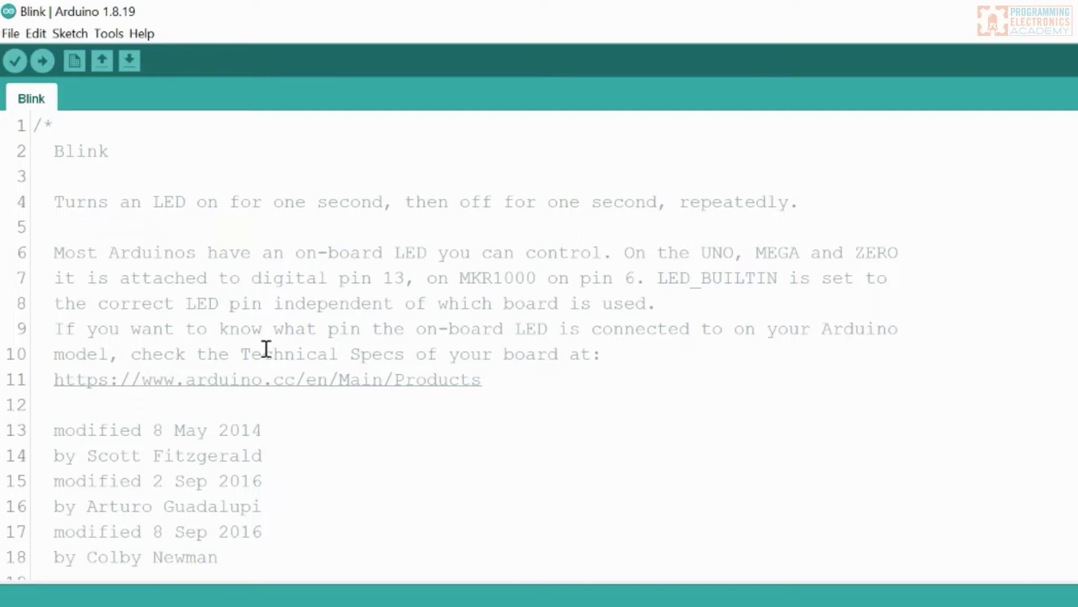
Read through the Blink sketch, from the introductory comments to the setup and loop functions.
{"action": "scroll", "coordinate": [266, 348], "scroll_direction": "down", "scroll_amount": 1}
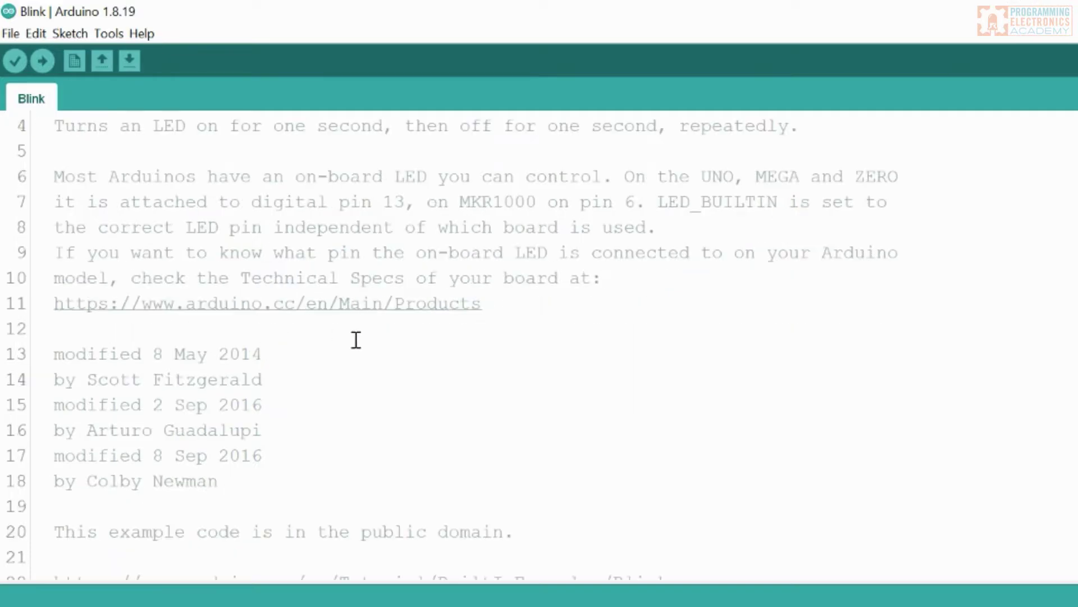
{"action": "scroll", "coordinate": [356, 340], "scroll_direction": "down", "scroll_amount": 1}
{"action": "scroll", "coordinate": [356, 339], "scroll_direction": "down", "scroll_amount": 1}
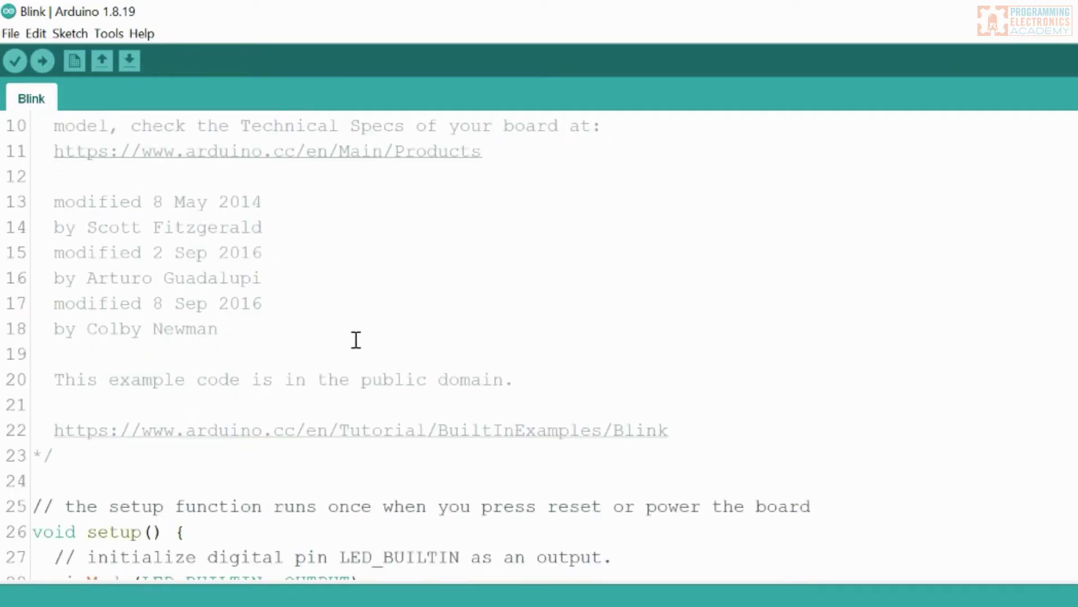
{"action": "scroll", "coordinate": [356, 339], "scroll_direction": "up", "scroll_amount": 3}
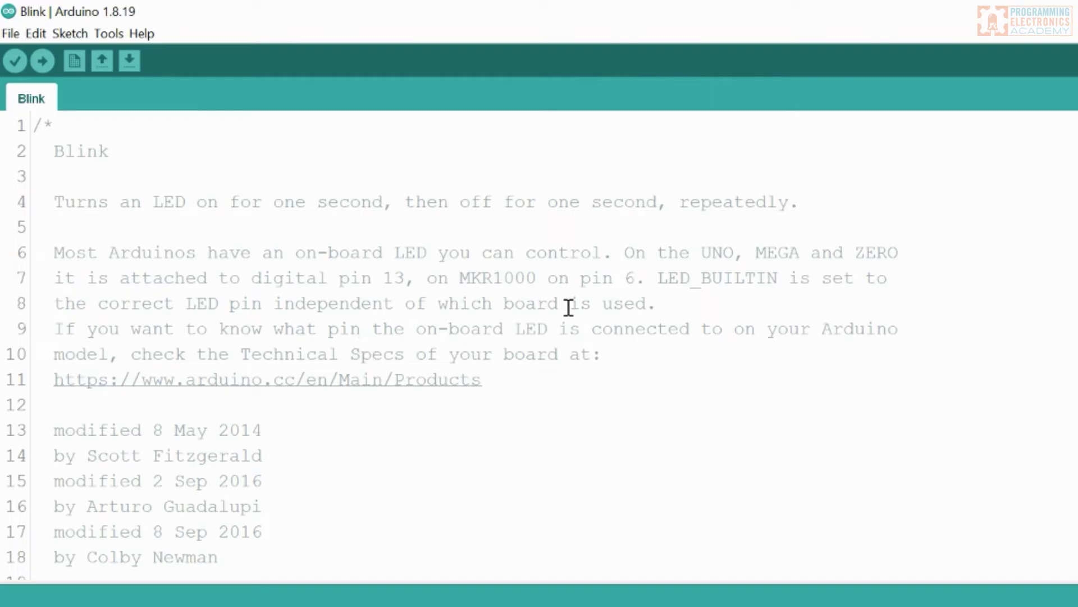
{"action": "scroll", "coordinate": [569, 307], "scroll_direction": "down", "scroll_amount": 2}
{"action": "scroll", "coordinate": [569, 307], "scroll_direction": "down", "scroll_amount": 3}
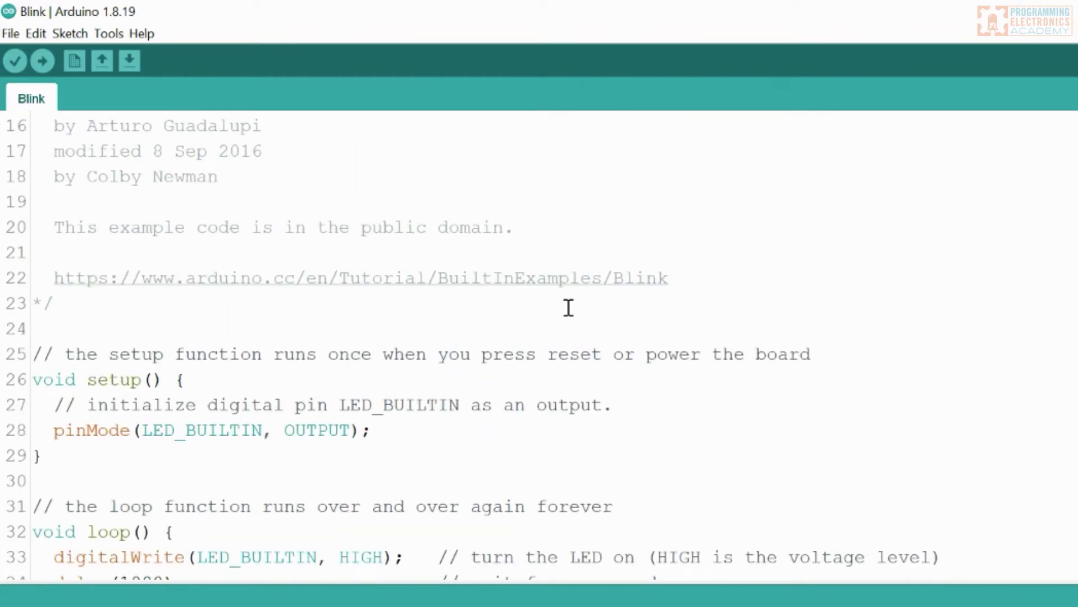
{"action": "scroll", "coordinate": [568, 308], "scroll_direction": "down", "scroll_amount": 1}
{"action": "scroll", "coordinate": [568, 307], "scroll_direction": "down", "scroll_amount": 1}
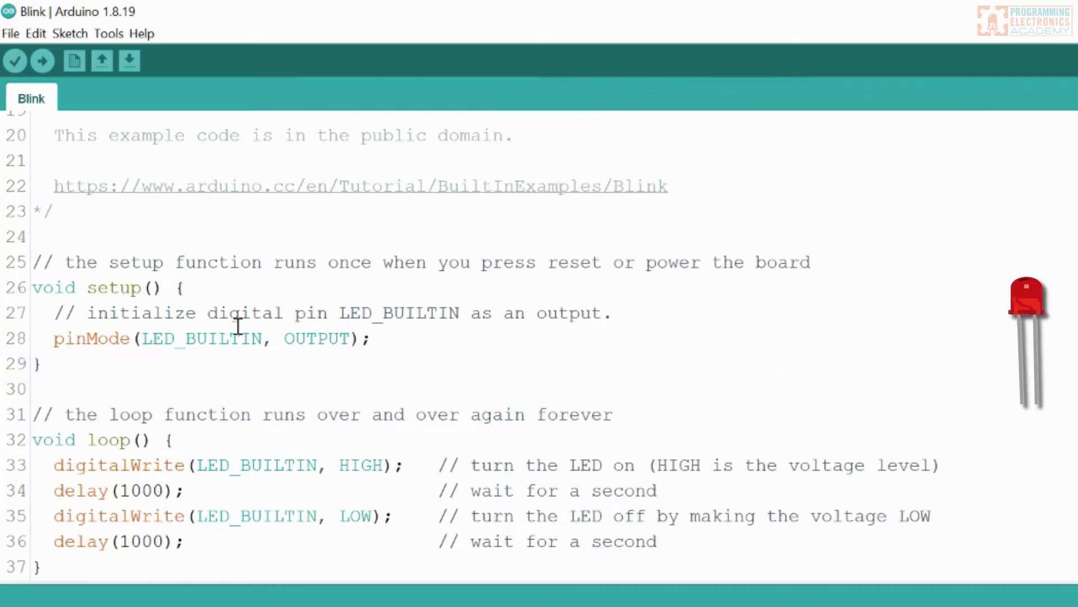
{"action": "scroll", "coordinate": [396, 399], "scroll_direction": "up", "scroll_amount": 3}
{"action": "scroll", "coordinate": [395, 399], "scroll_direction": "down", "scroll_amount": 3}
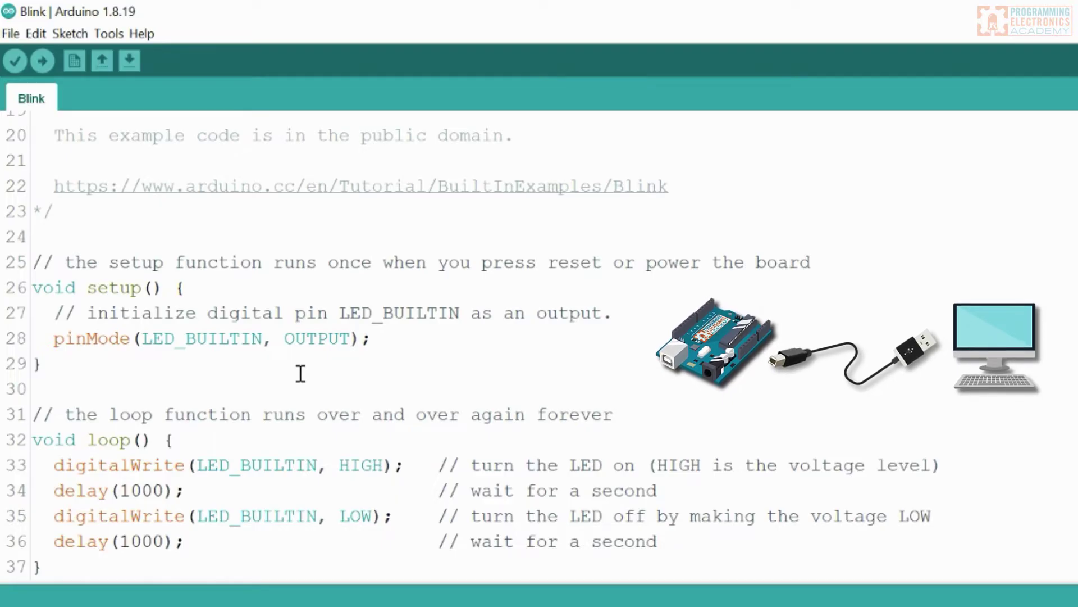
Choose Arduino Uno as the board for the Blink sketch.
{"action": "left_click", "coordinate": [109, 32]}
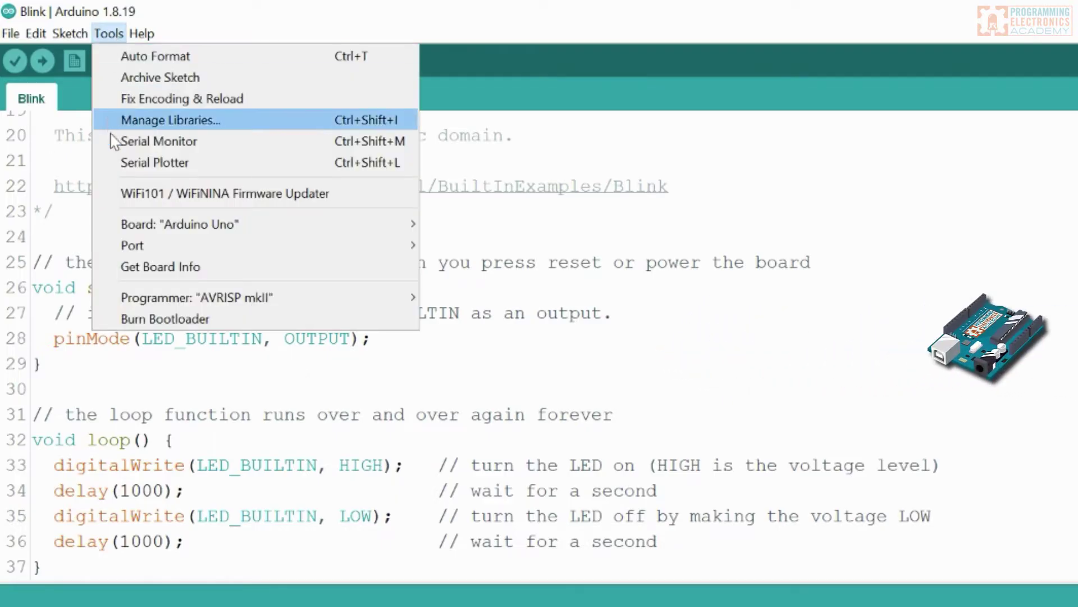
{"action": "mouse_move", "coordinate": [362, 229]}
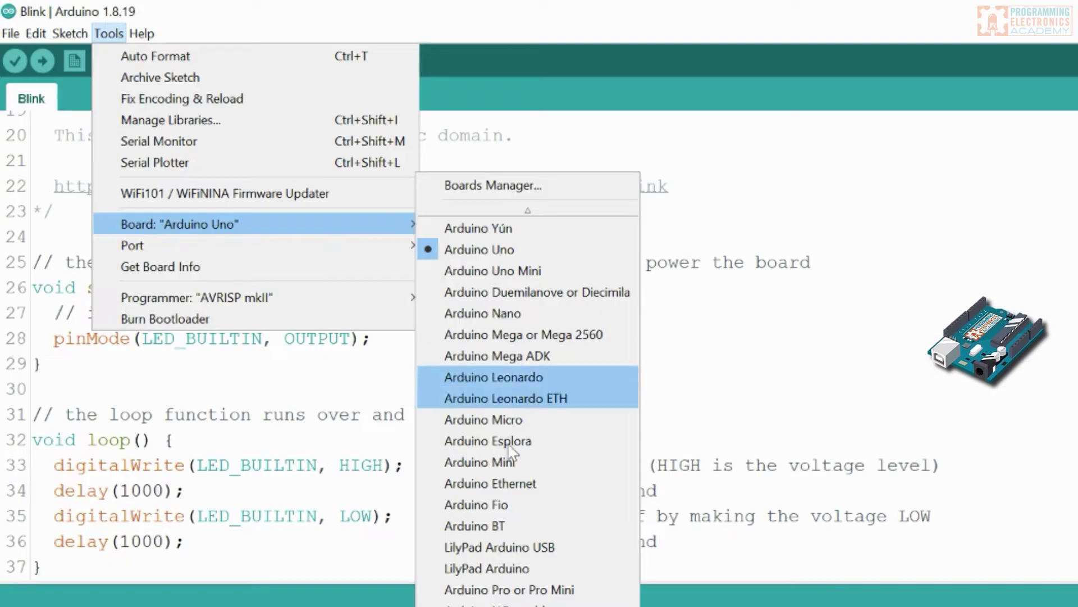
{"action": "scroll", "coordinate": [506, 497], "scroll_direction": "down", "scroll_amount": 1}
{"action": "scroll", "coordinate": [505, 497], "scroll_direction": "up", "scroll_amount": 1}
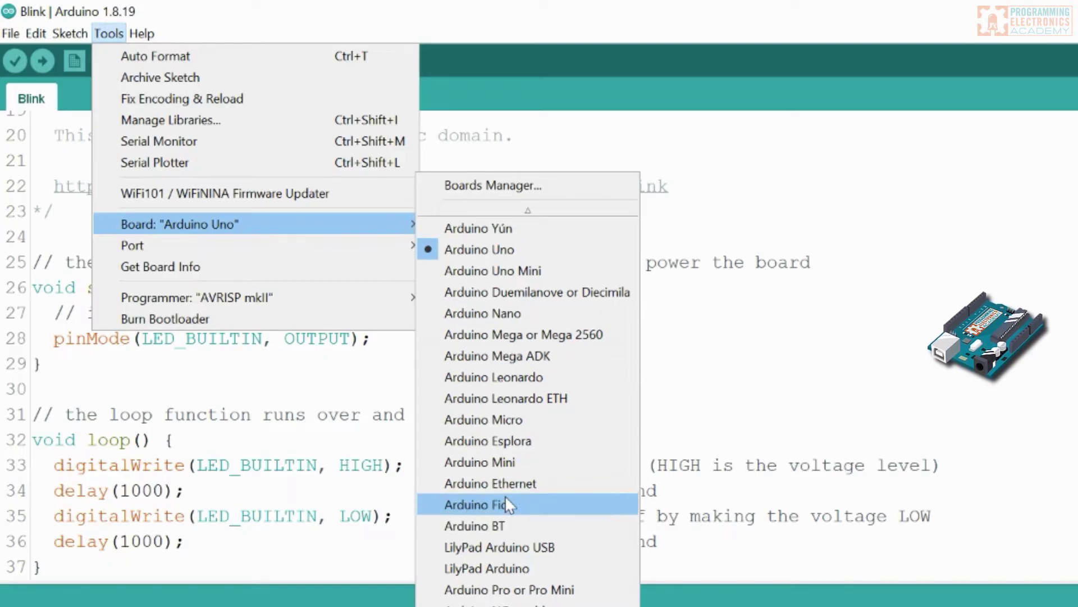
{"action": "left_click", "coordinate": [476, 249]}
Set the serial port to COM4 (Arduino Uno).
{"action": "left_click", "coordinate": [109, 32]}
{"action": "mouse_move", "coordinate": [137, 243]}
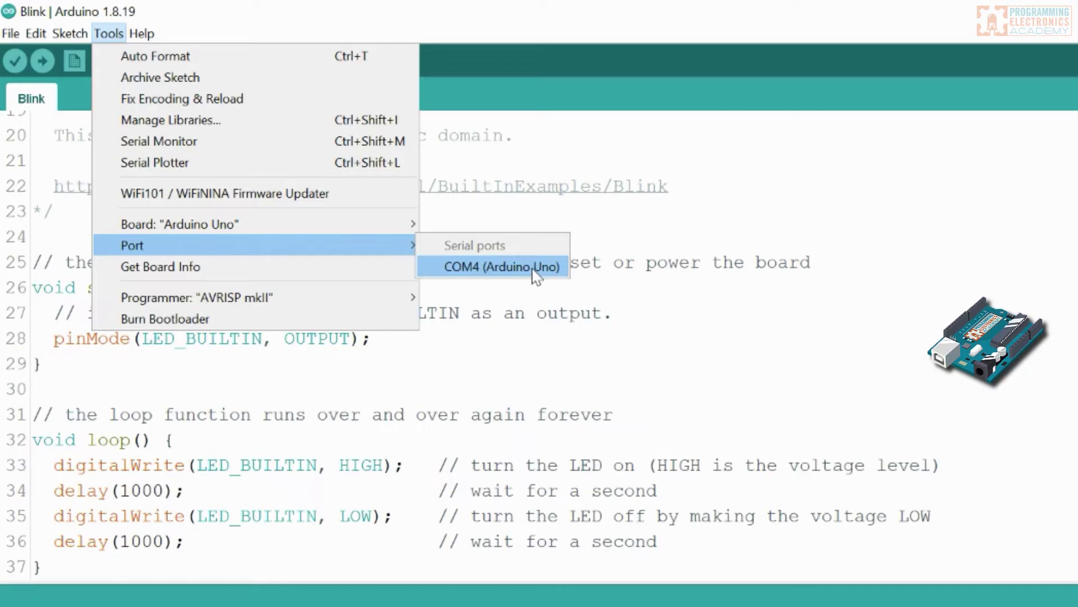
{"action": "left_click", "coordinate": [502, 268]}
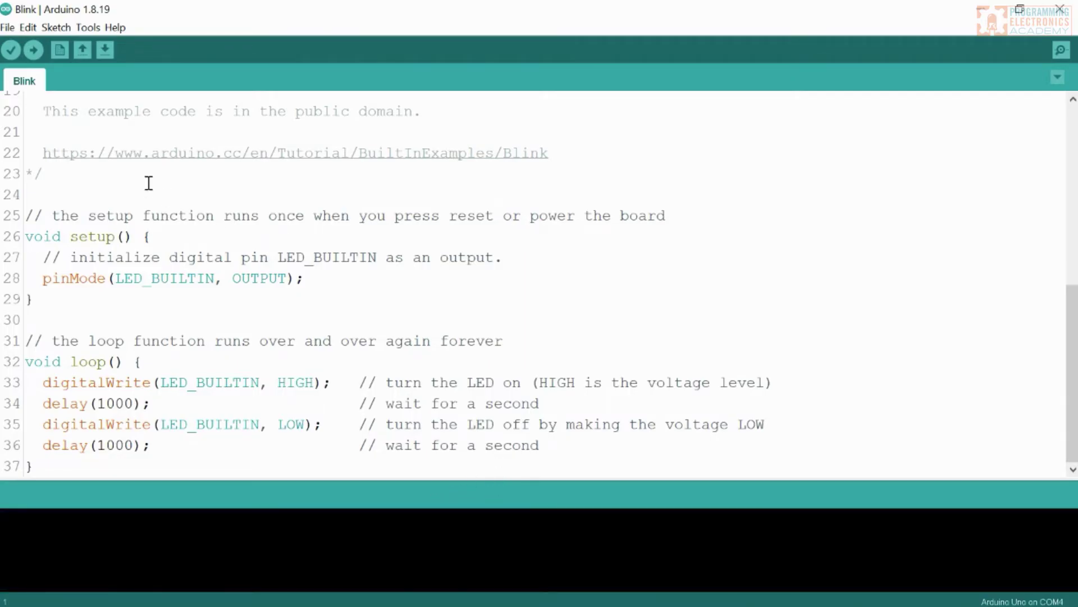
Verify the Blink sketch and upload it to the Arduino Uno.
{"action": "left_click", "coordinate": [11, 51]}
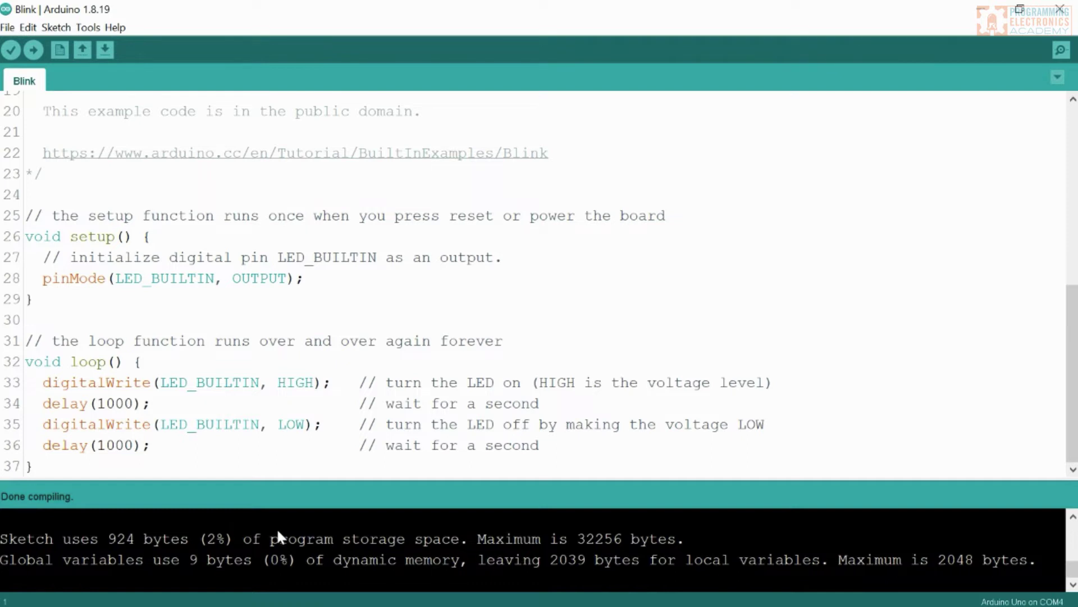
{"action": "left_click", "coordinate": [34, 51]}
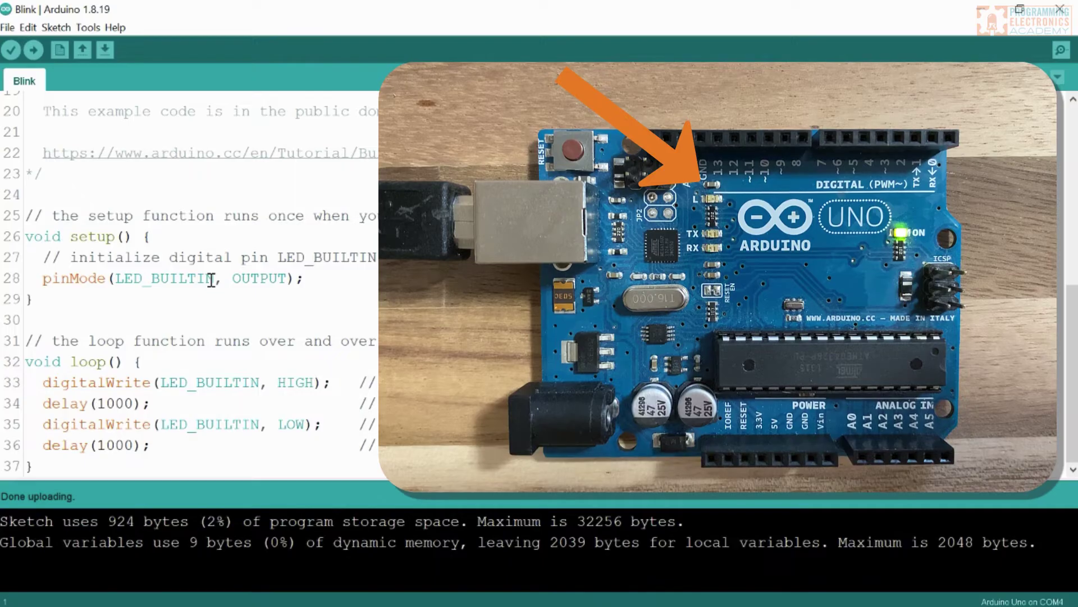
Change the delay after the LED is turned on, on line 34, to 100.
{"action": "left_click", "coordinate": [125, 402]}
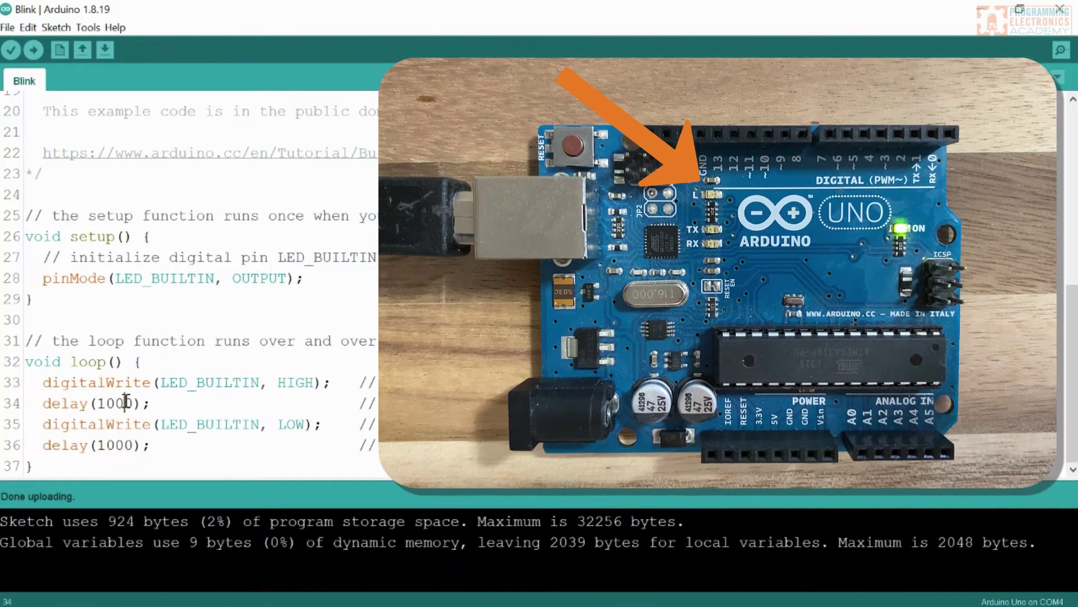
{"action": "key", "text": "Right"}
{"action": "key", "text": "BackSpace"}
{"action": "key", "text": "BackSpace"}
{"action": "key", "text": "BackSpace"}
{"action": "key", "text": "BackSpace"}
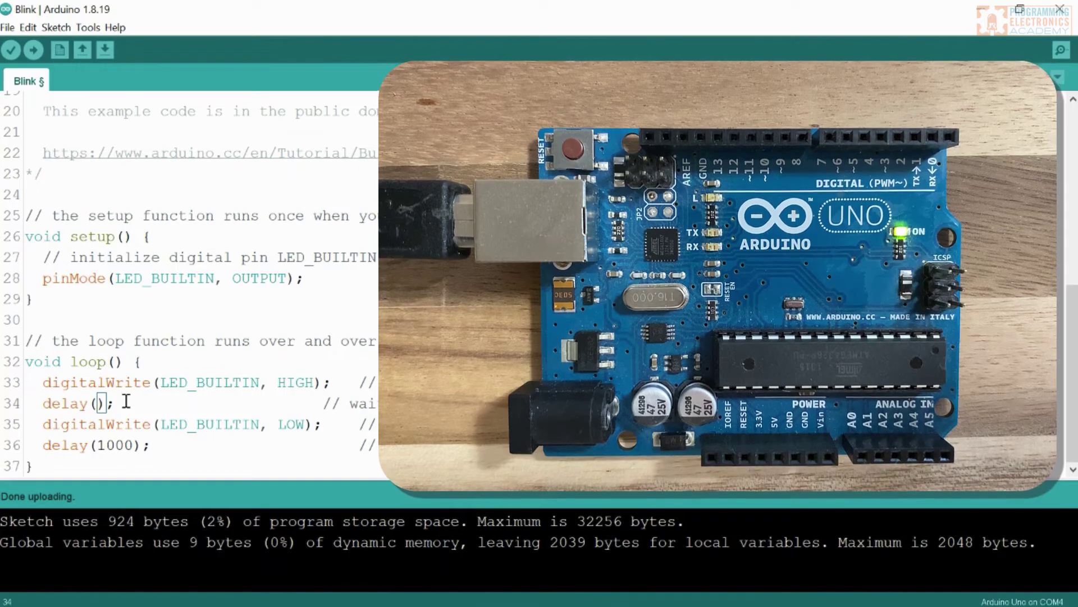
{"action": "type", "text": "100"}
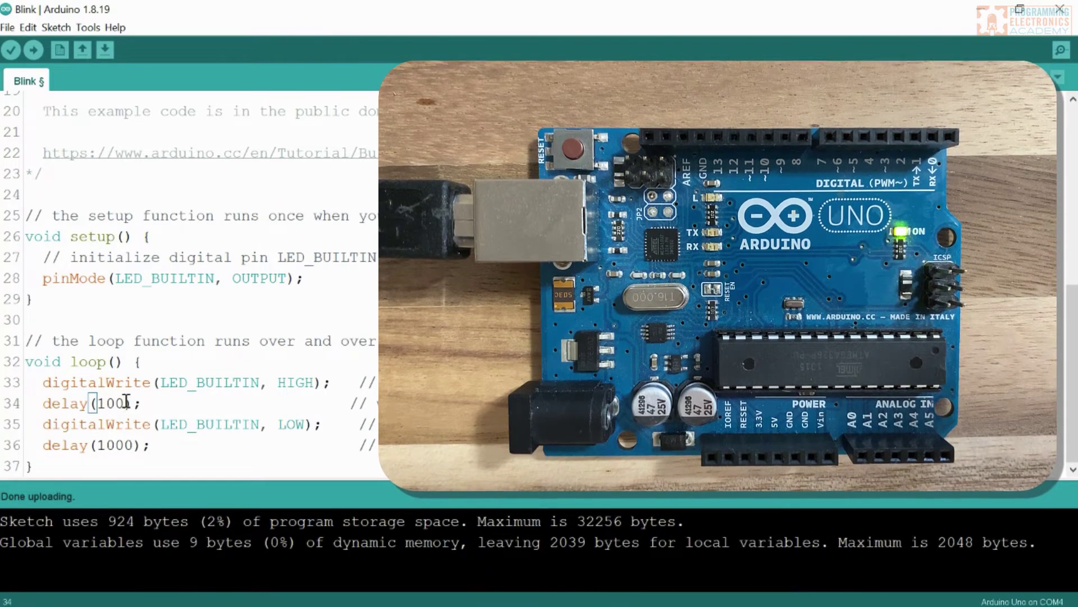
Change the delay after the LED is turned off, on line 36, to 75 and upload the sketch to the board.
{"action": "key", "text": "Down"}
{"action": "key", "text": "Down"}
{"action": "key", "text": "Right"}
{"action": "key", "text": "BackSpace"}
{"action": "key", "text": "BackSpace"}
{"action": "key", "text": "BackSpace"}
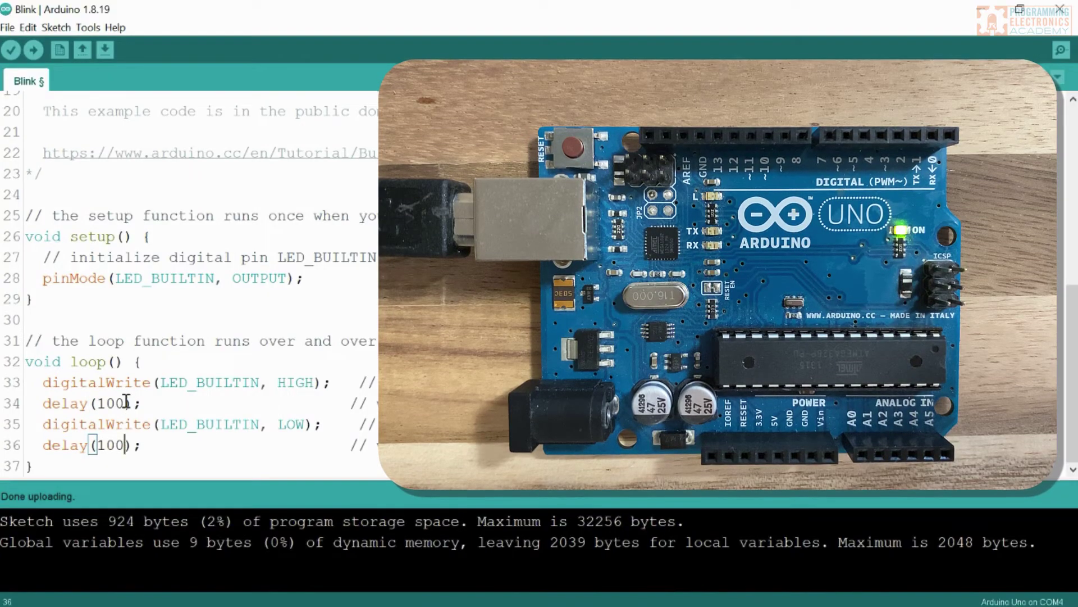
{"action": "key", "text": "BackSpace"}
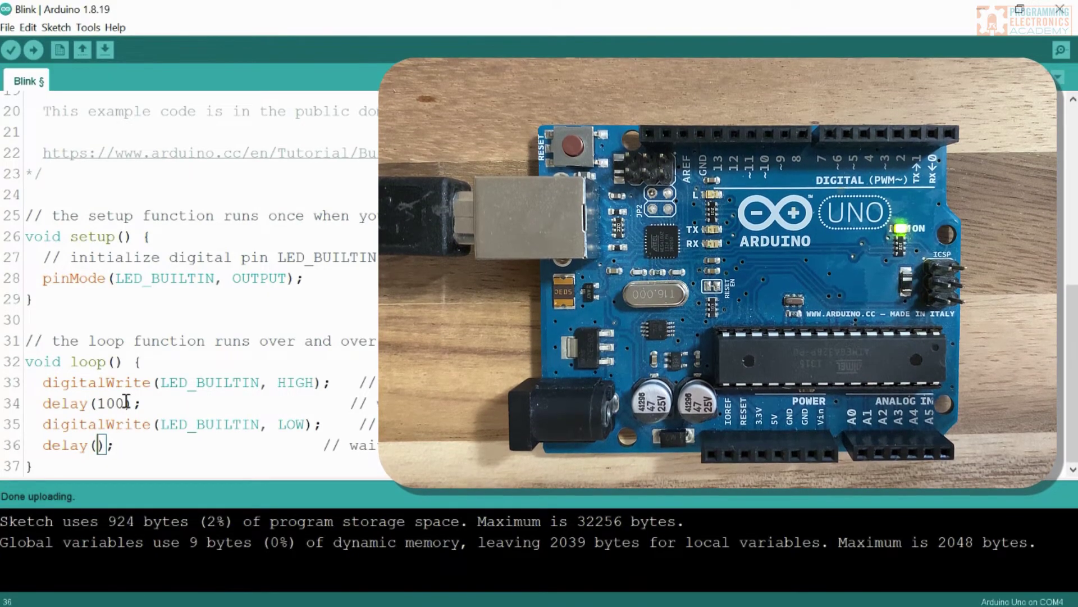
{"action": "type", "text": "75"}
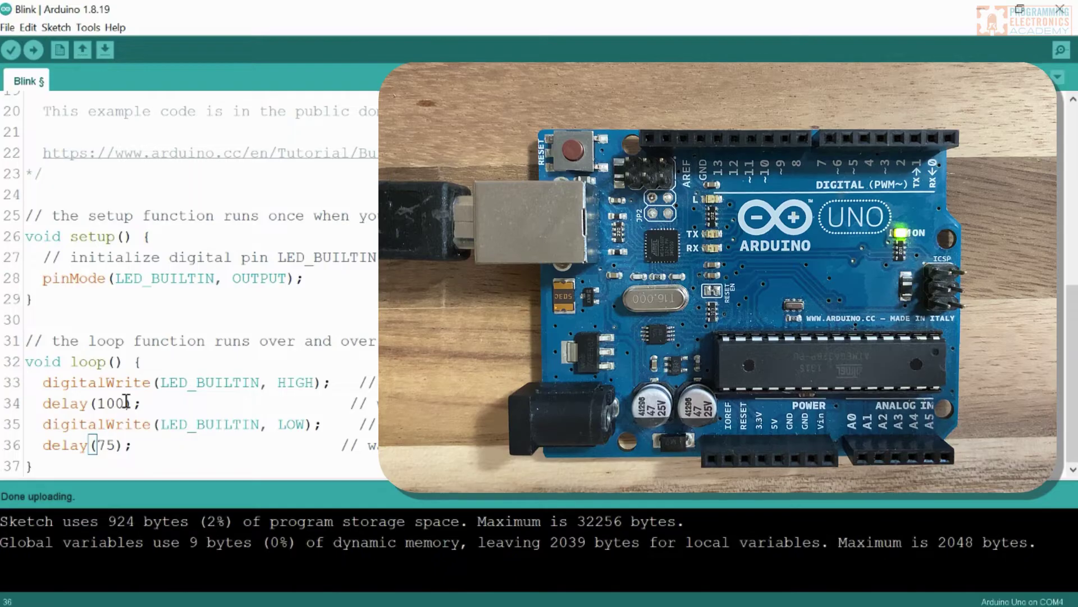
{"action": "left_click", "coordinate": [34, 51]}
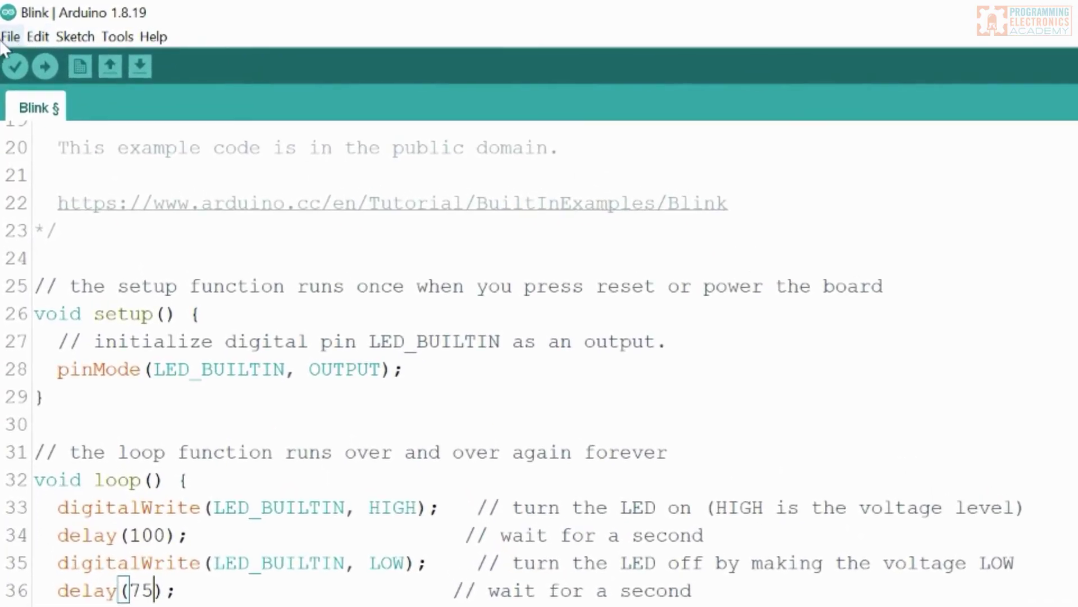
Look through the built-in example sketches in the 01.Basics and 02.Digital categories.
{"action": "left_click", "coordinate": [8, 37]}
{"action": "mouse_move", "coordinate": [43, 154]}
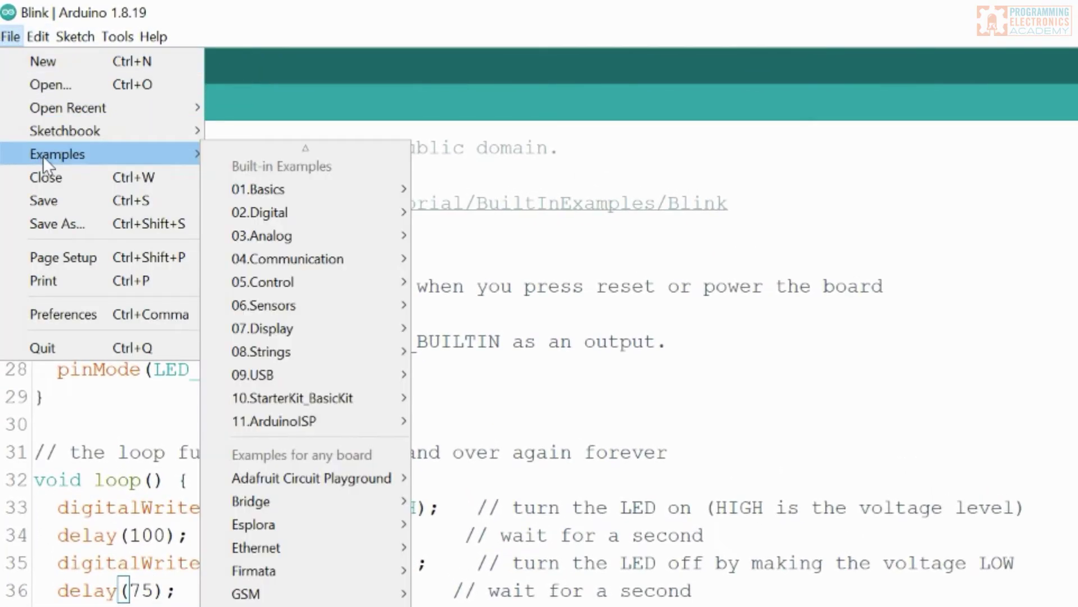
{"action": "mouse_move", "coordinate": [284, 220]}
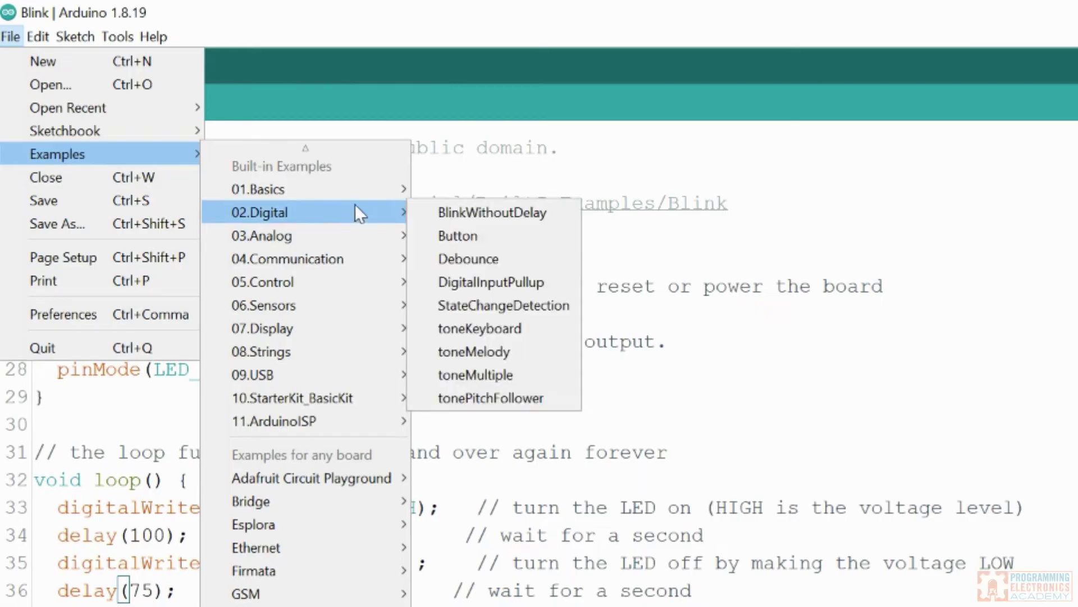
{"action": "mouse_move", "coordinate": [400, 190]}
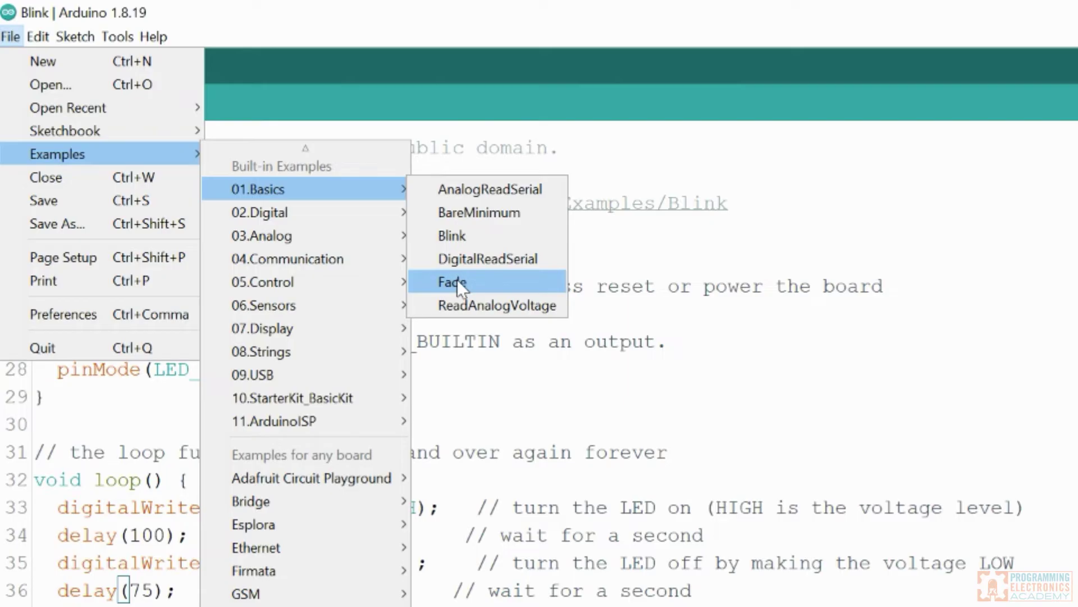
{"action": "mouse_move", "coordinate": [370, 209]}
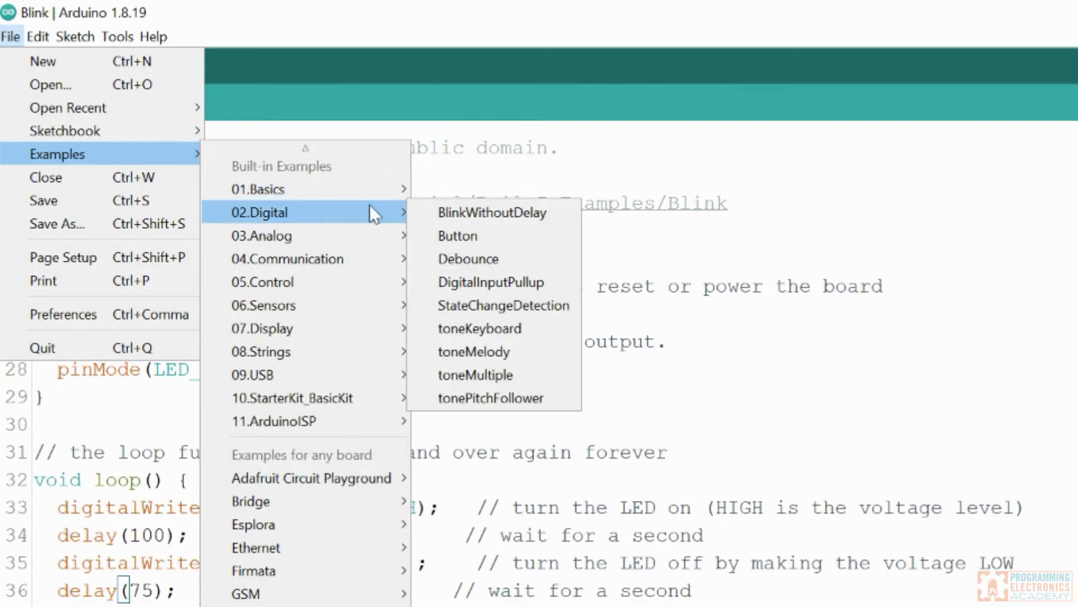
{"action": "left_click", "coordinate": [523, 128]}
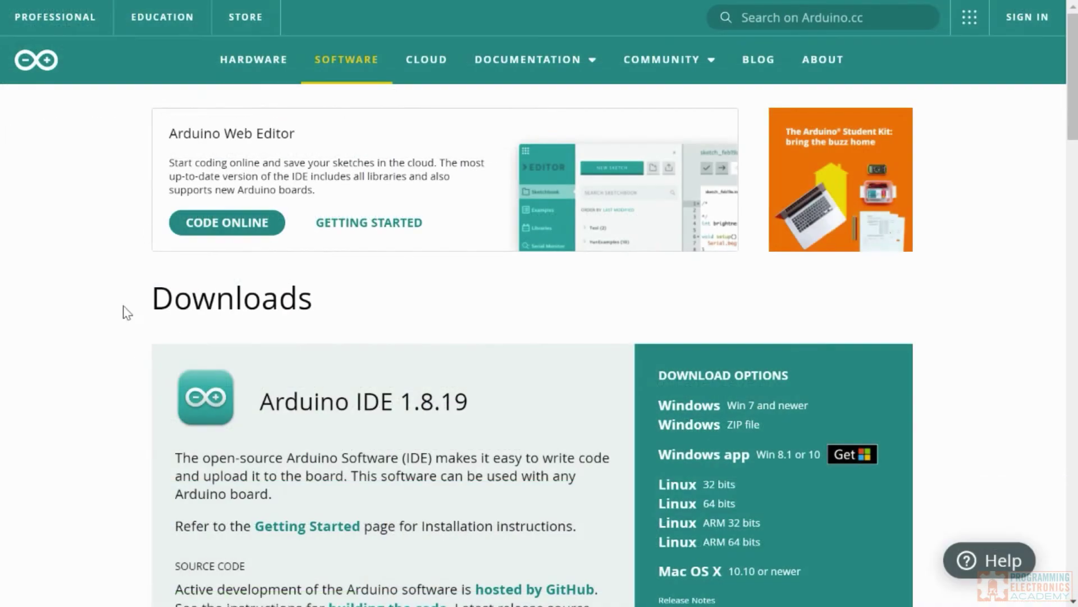
Download the Arduino IDE 2.0 RC installer for Windows 10 and newer, 64 bits, from the Arduino software page without donating.
{"action": "scroll", "coordinate": [169, 369], "scroll_direction": "down", "scroll_amount": 8}
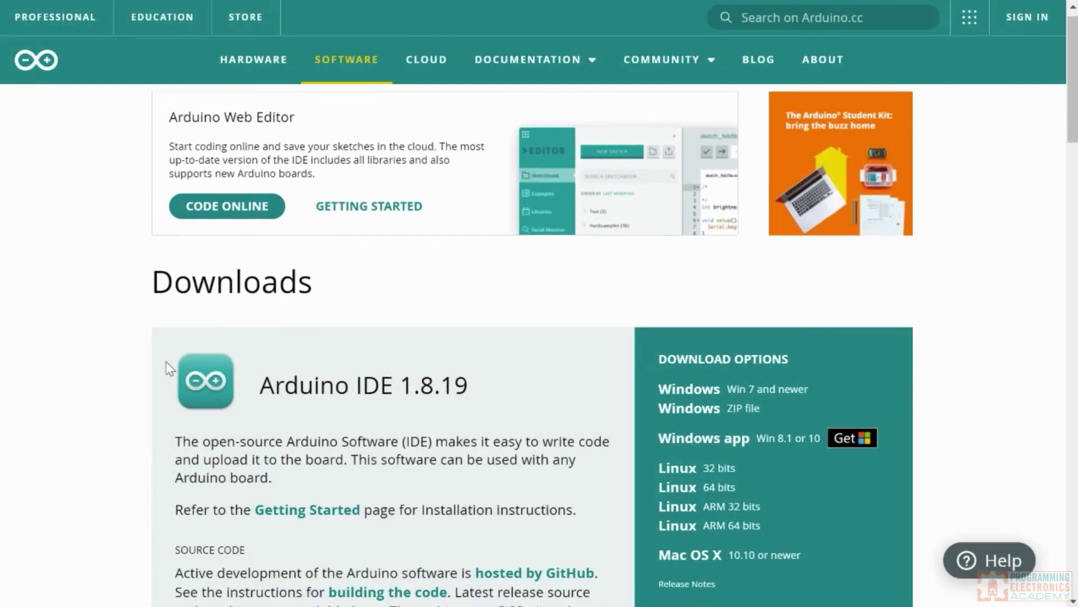
{"action": "scroll", "coordinate": [169, 369], "scroll_direction": "down", "scroll_amount": 10}
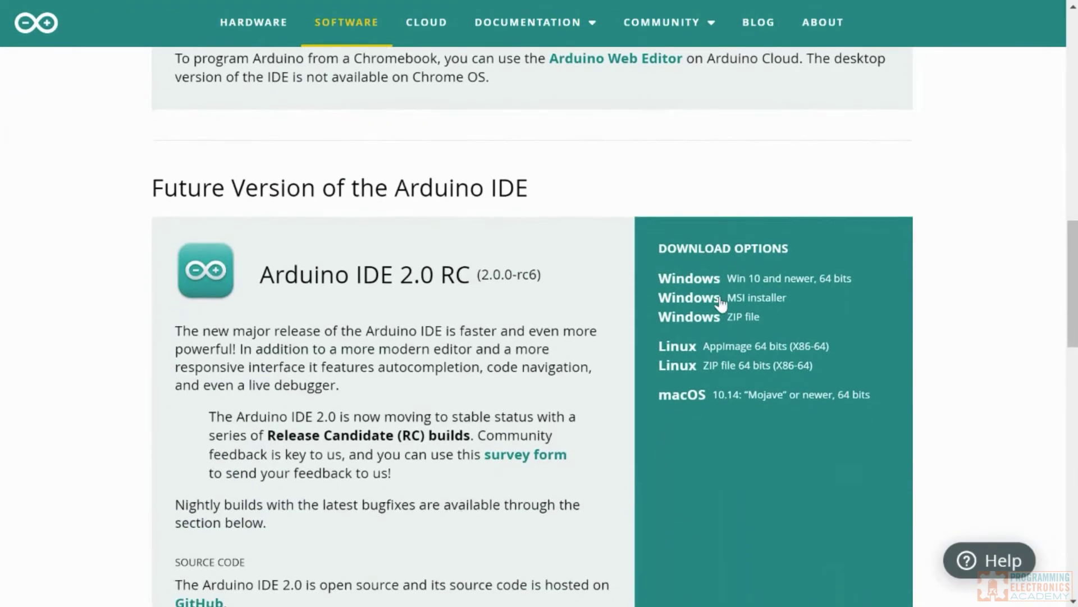
{"action": "left_click", "coordinate": [779, 281]}
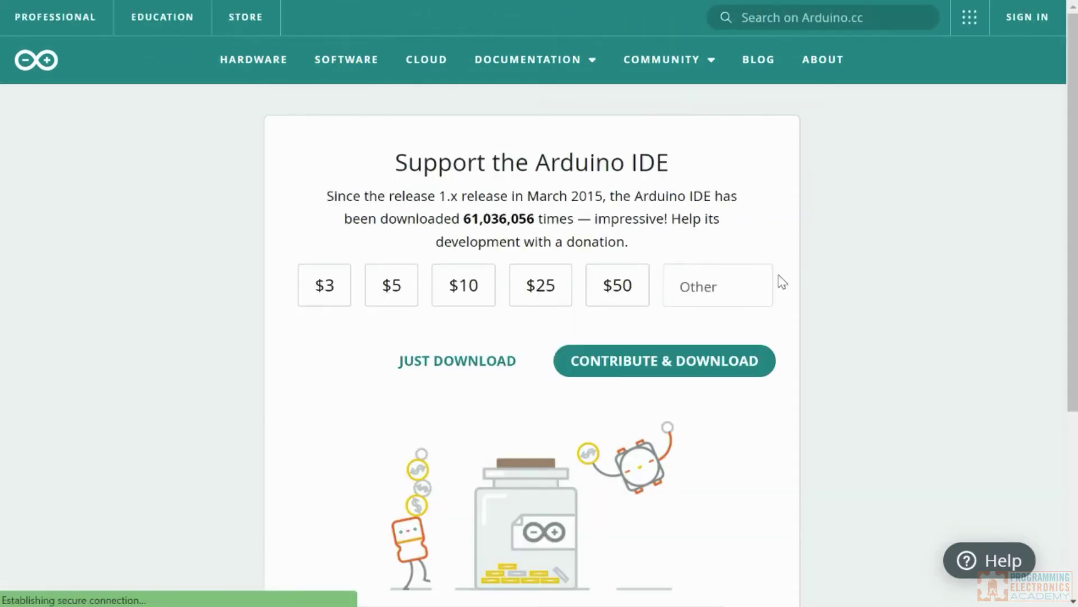
{"action": "left_click", "coordinate": [450, 365]}
{"action": "left_click", "coordinate": [505, 384]}
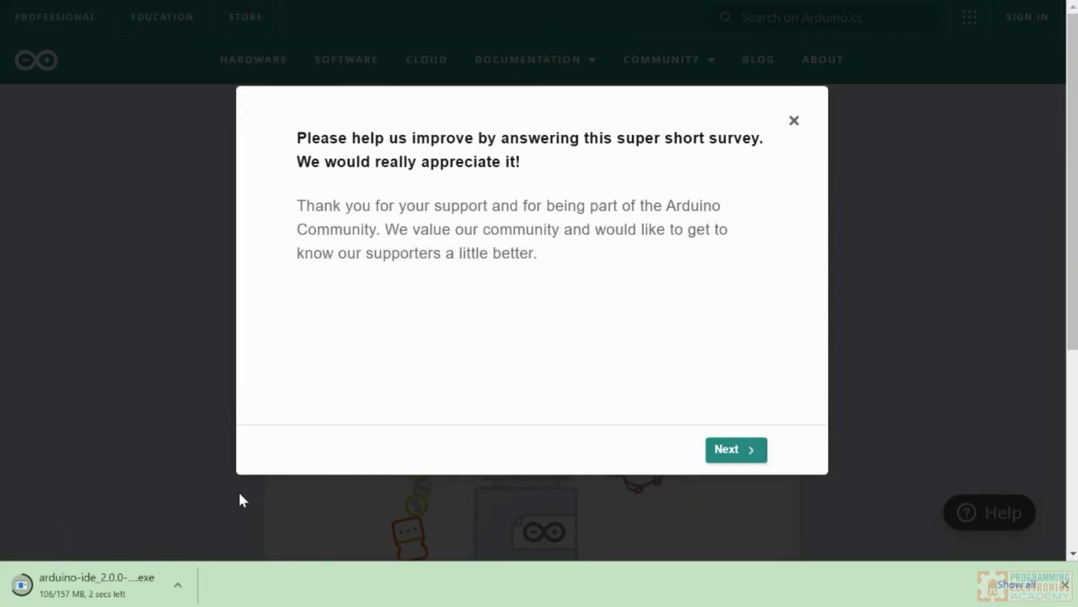
Launch the downloaded Arduino IDE 2.0.0-rc6 installer, accept the license agreement and choose installation for all users.
{"action": "left_click", "coordinate": [107, 584]}
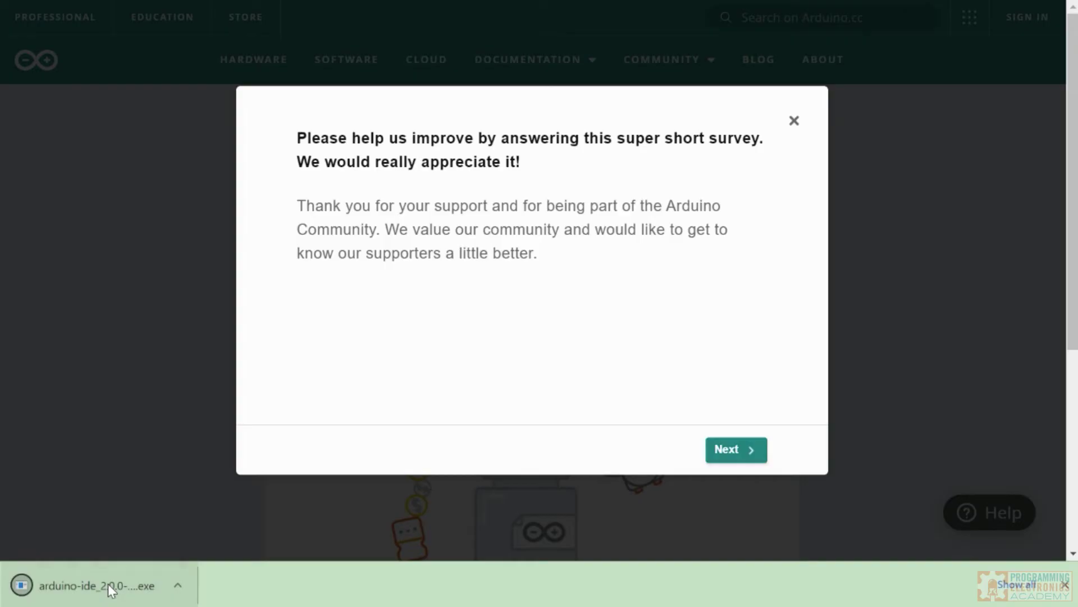
{"action": "key", "text": "super+Tab"}
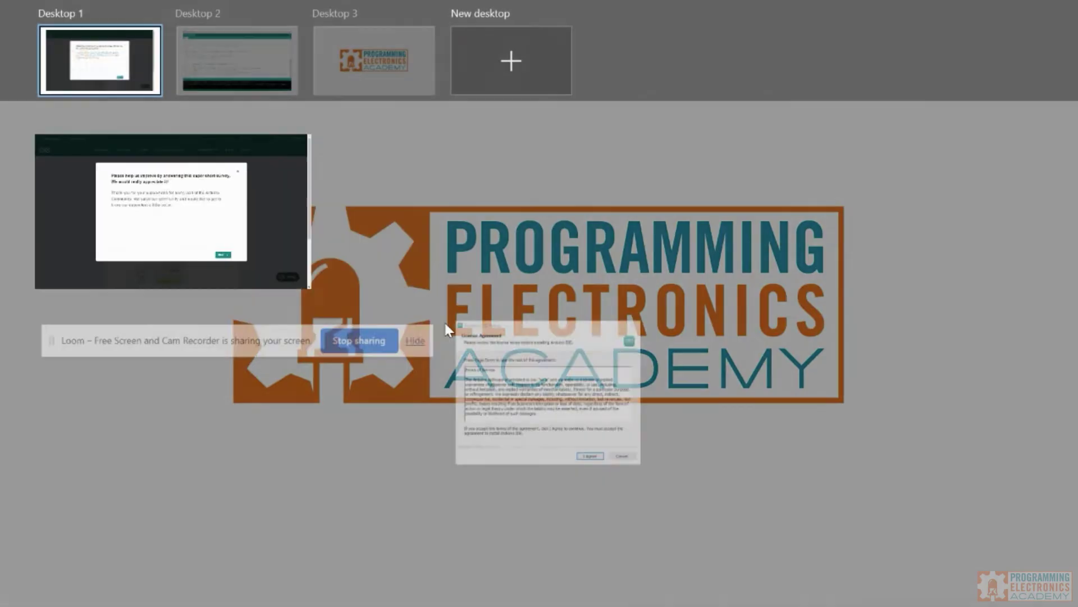
{"action": "left_click", "coordinate": [466, 340]}
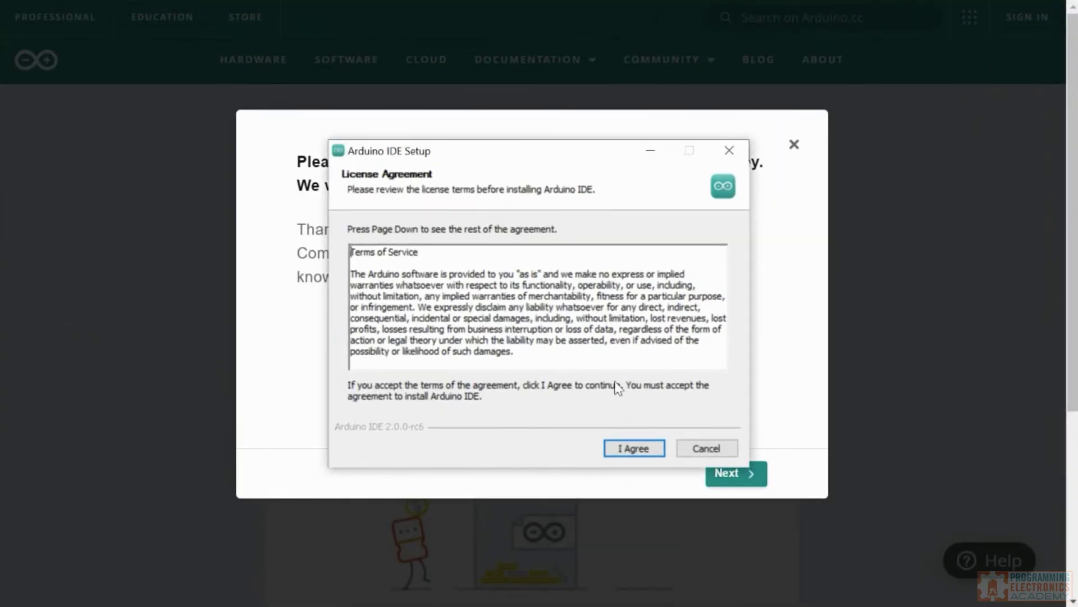
{"action": "left_click", "coordinate": [635, 449]}
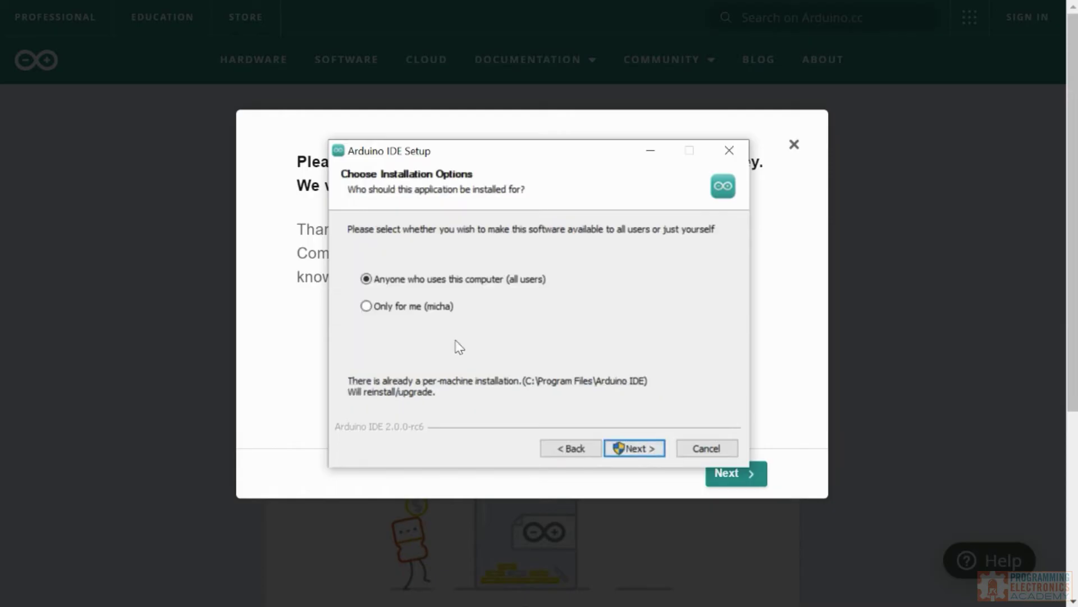
{"action": "left_click", "coordinate": [643, 449]}
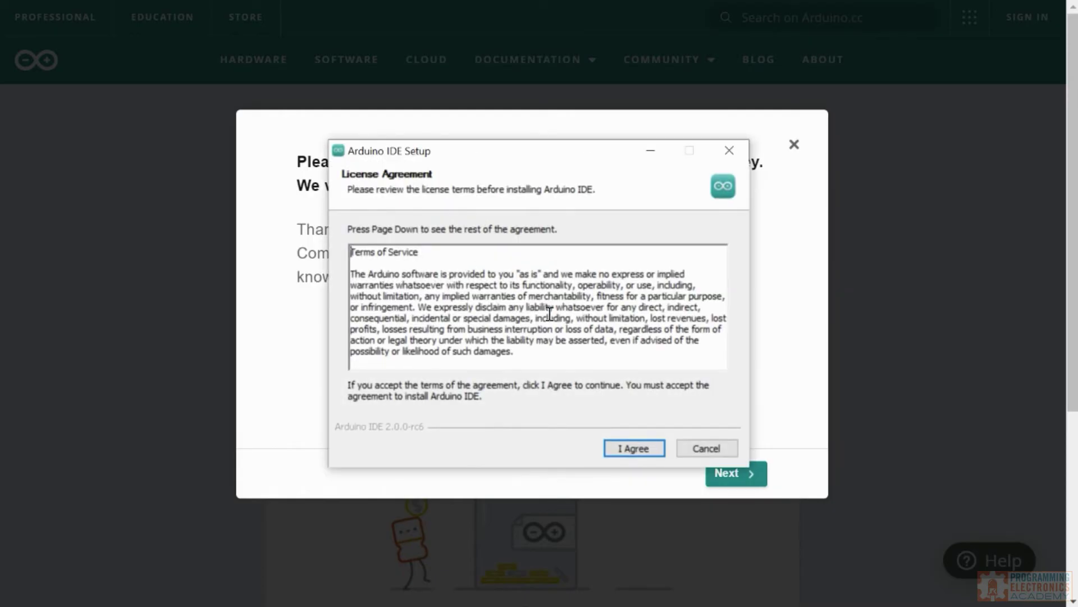
Accept the license agreement again, install into C:\Program Files\Arduino IDE, and finish the setup with Run Arduino IDE enabled.
{"action": "left_click", "coordinate": [634, 449]}
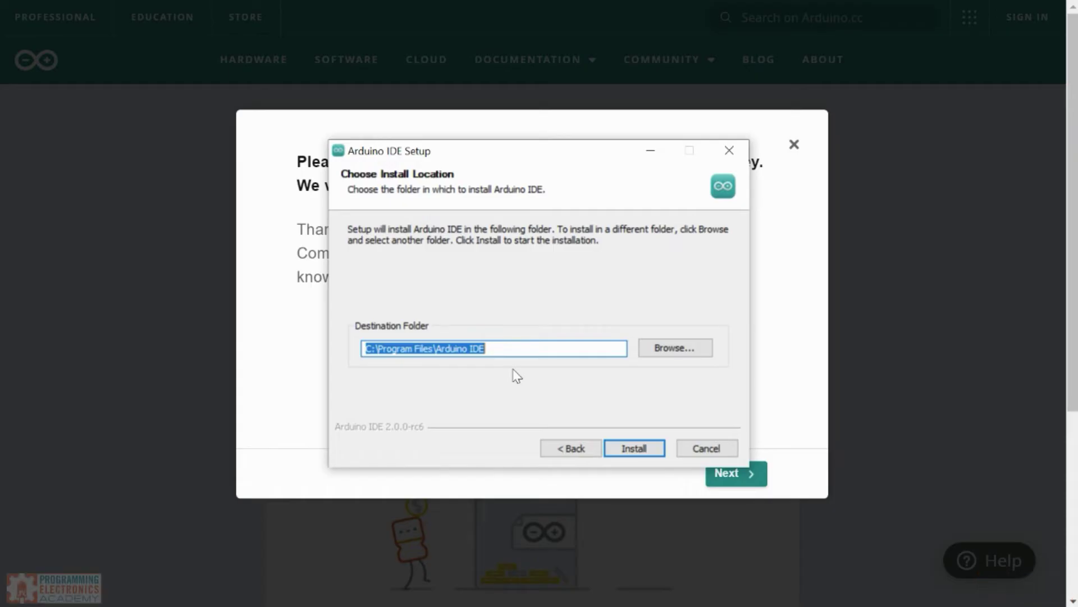
{"action": "left_click", "coordinate": [639, 453]}
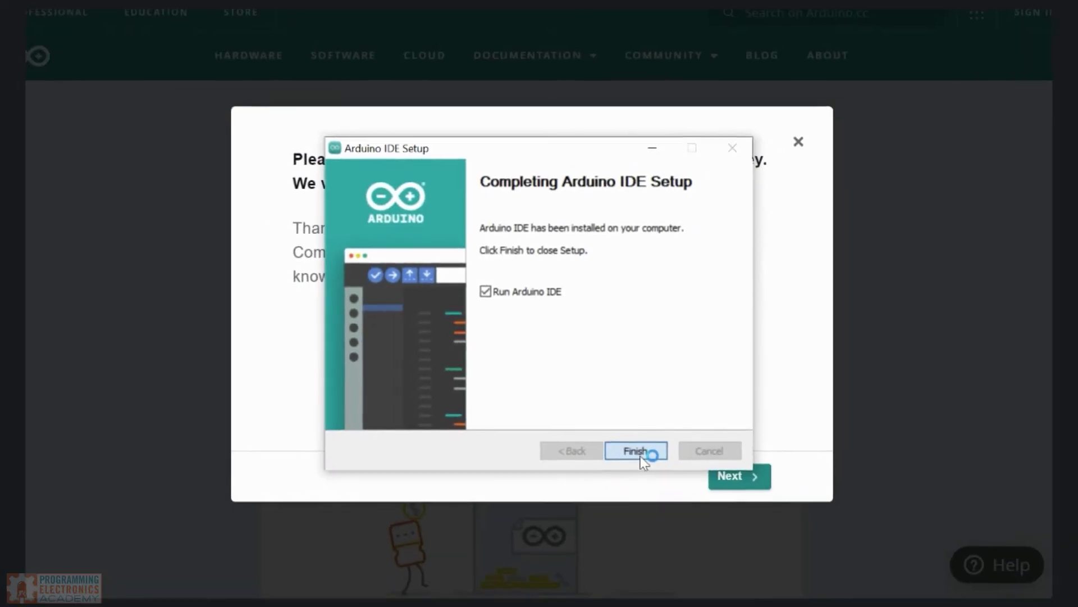
{"action": "left_click", "coordinate": [654, 476]}
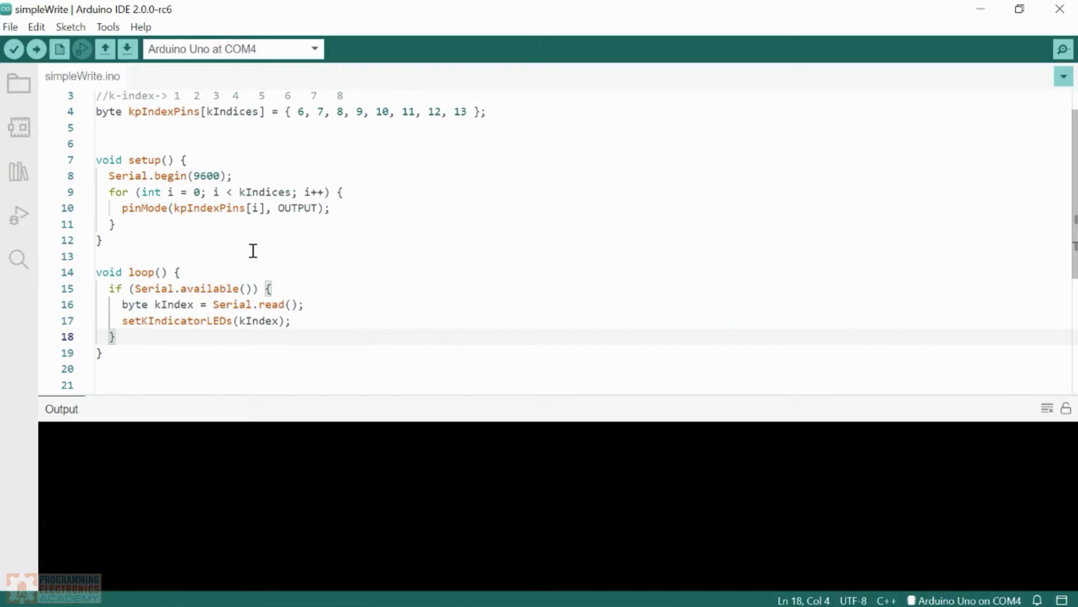
Review the preferences and the available themes, then close them without making changes.
{"action": "scroll", "coordinate": [291, 225], "scroll_direction": "up", "scroll_amount": 1}
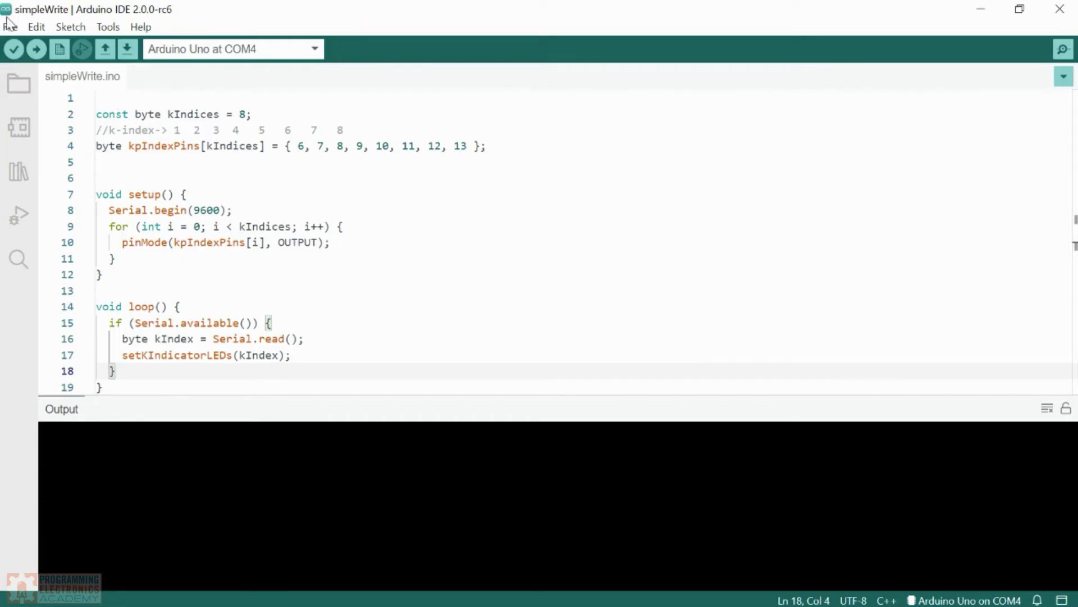
{"action": "left_click", "coordinate": [47, 248]}
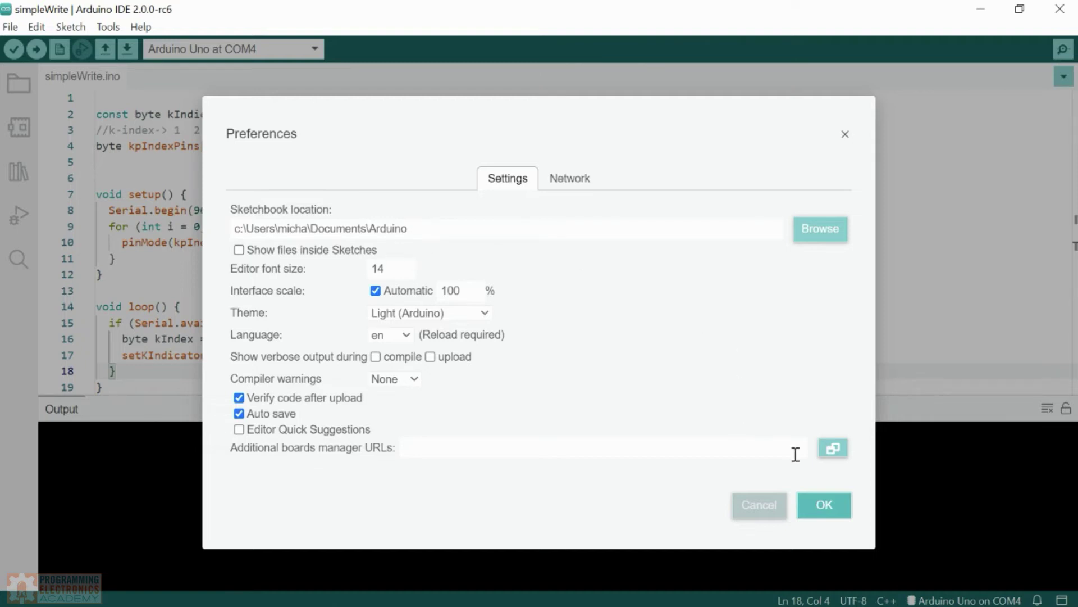
{"action": "left_click", "coordinate": [460, 315]}
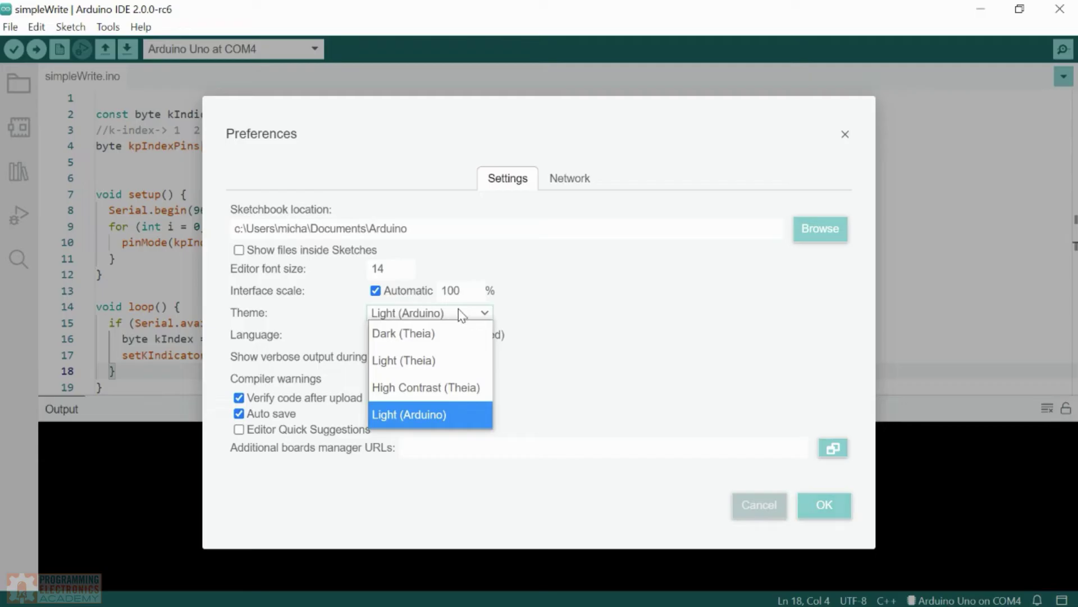
{"action": "left_click", "coordinate": [625, 197]}
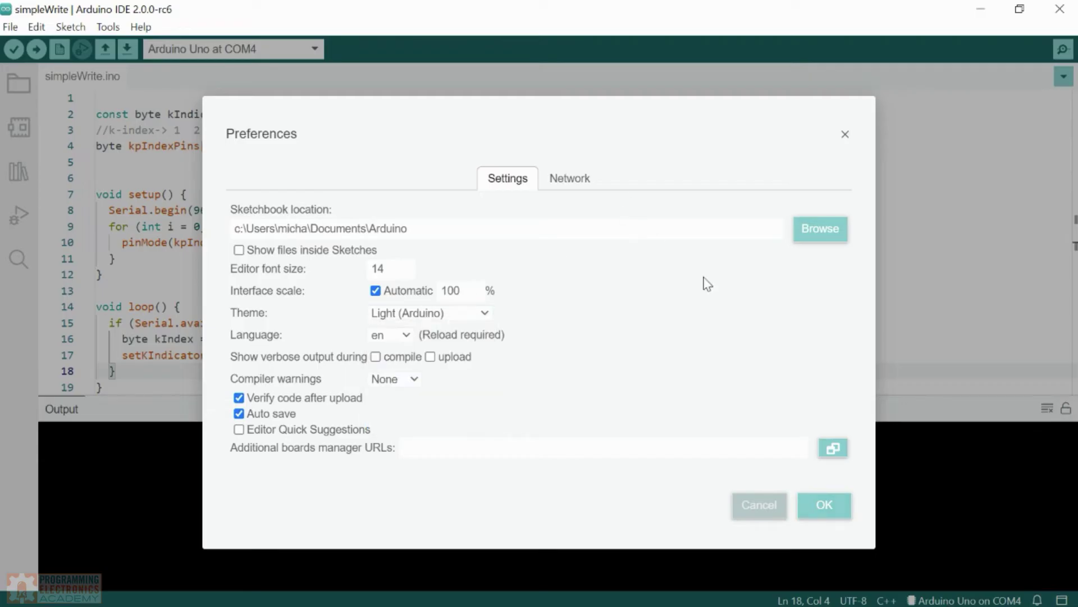
{"action": "left_click", "coordinate": [744, 506]}
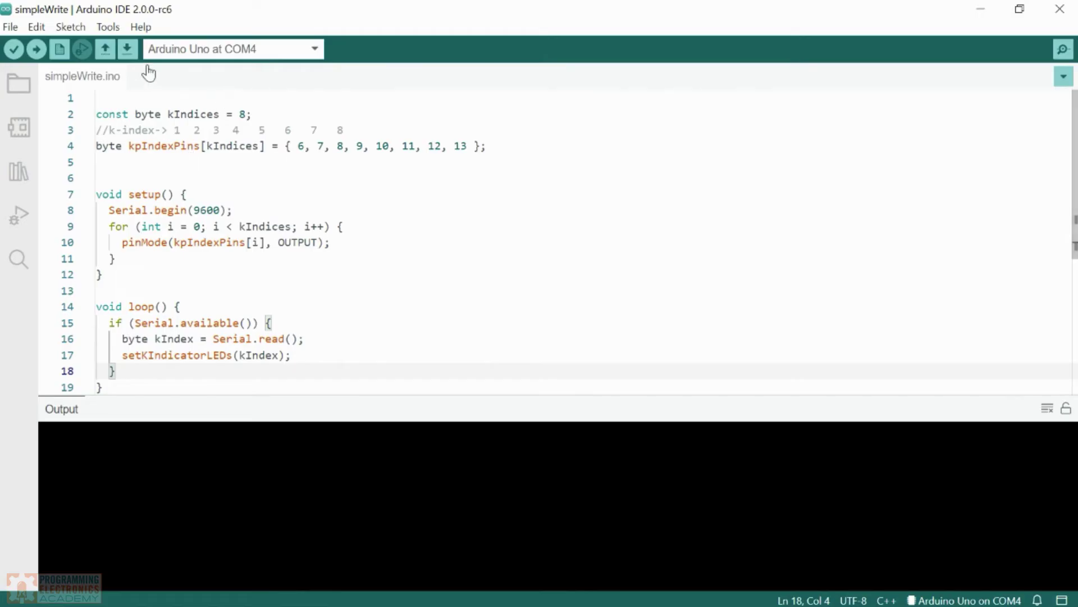
Choose Arduino Uno from the Arduino AVR Boards as the board for the simpleWrite sketch.
{"action": "left_click", "coordinate": [108, 27]}
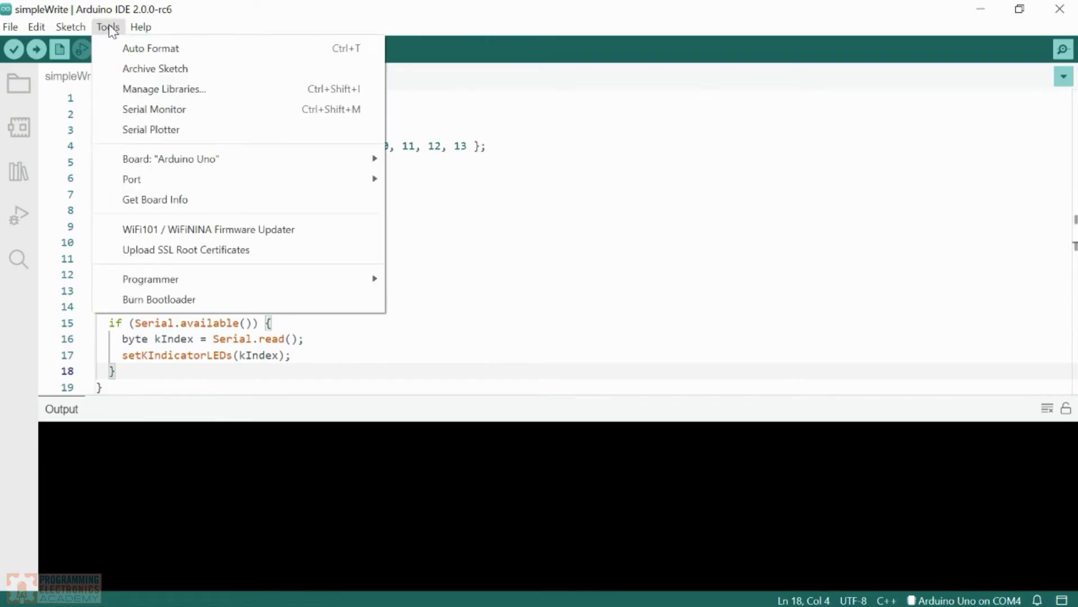
{"action": "mouse_move", "coordinate": [219, 160]}
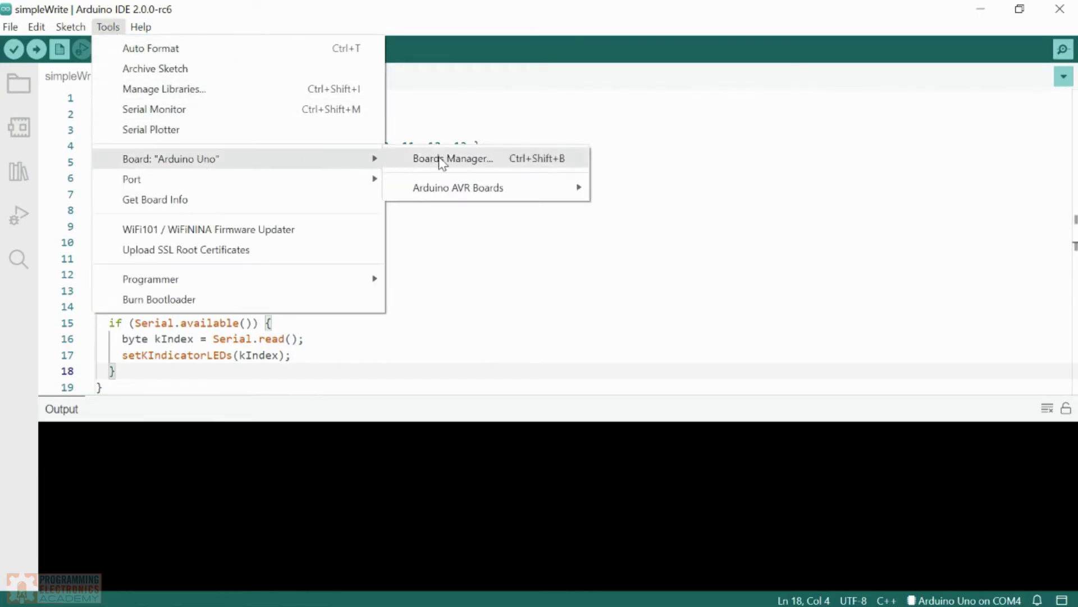
{"action": "mouse_move", "coordinate": [460, 191]}
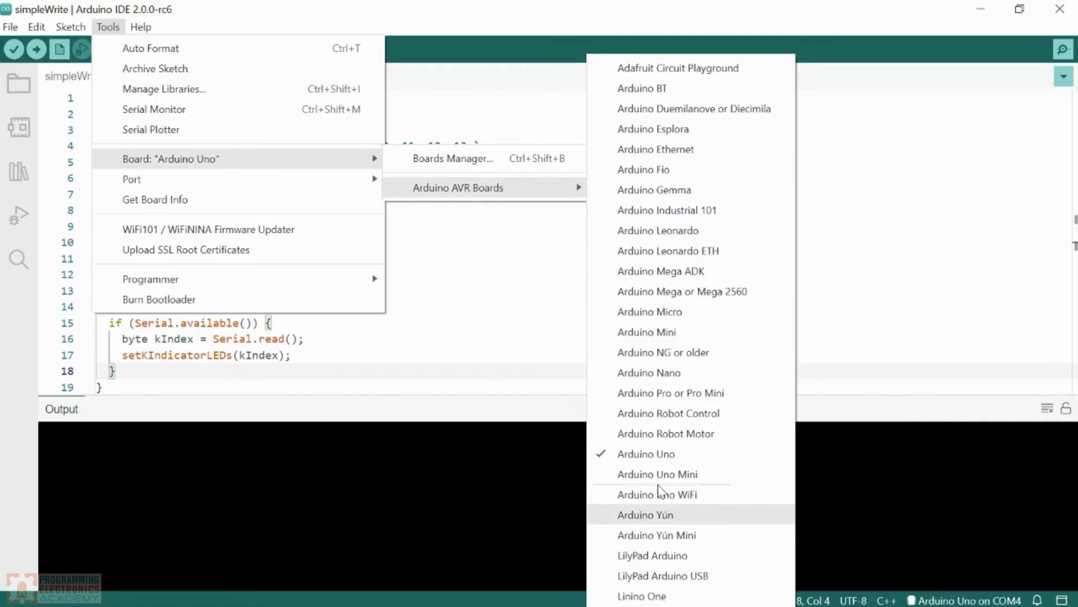
{"action": "left_click", "coordinate": [650, 454]}
Set the port to COM4 (Arduino Uno) and select the Arduino Uno at COM4 Serial Port (USB) board-and-port pairing.
{"action": "left_click", "coordinate": [107, 26]}
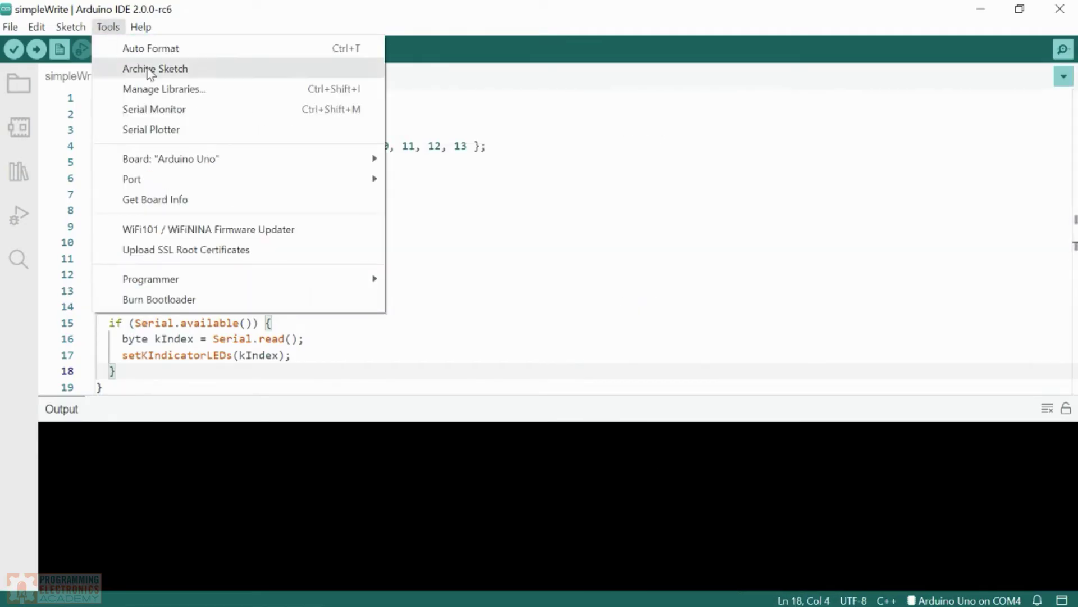
{"action": "mouse_move", "coordinate": [286, 180]}
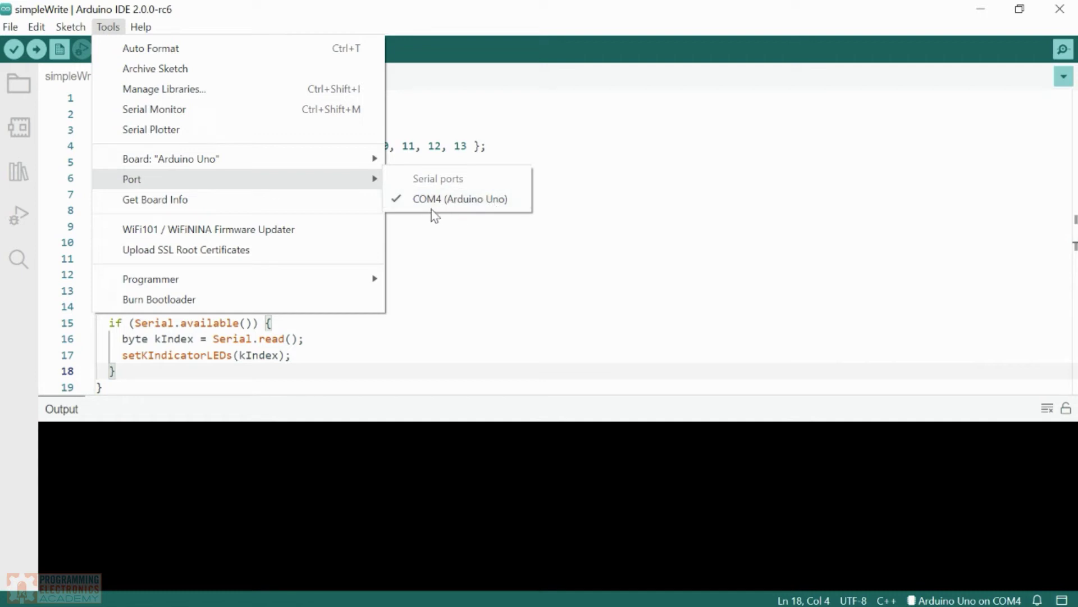
{"action": "left_click", "coordinate": [482, 199]}
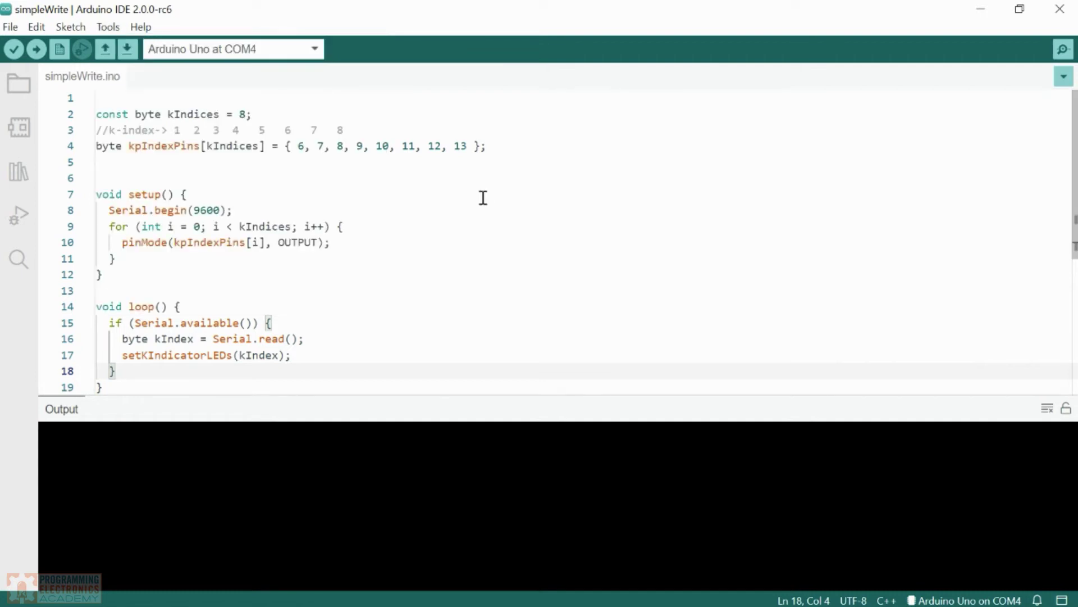
{"action": "left_click", "coordinate": [309, 51]}
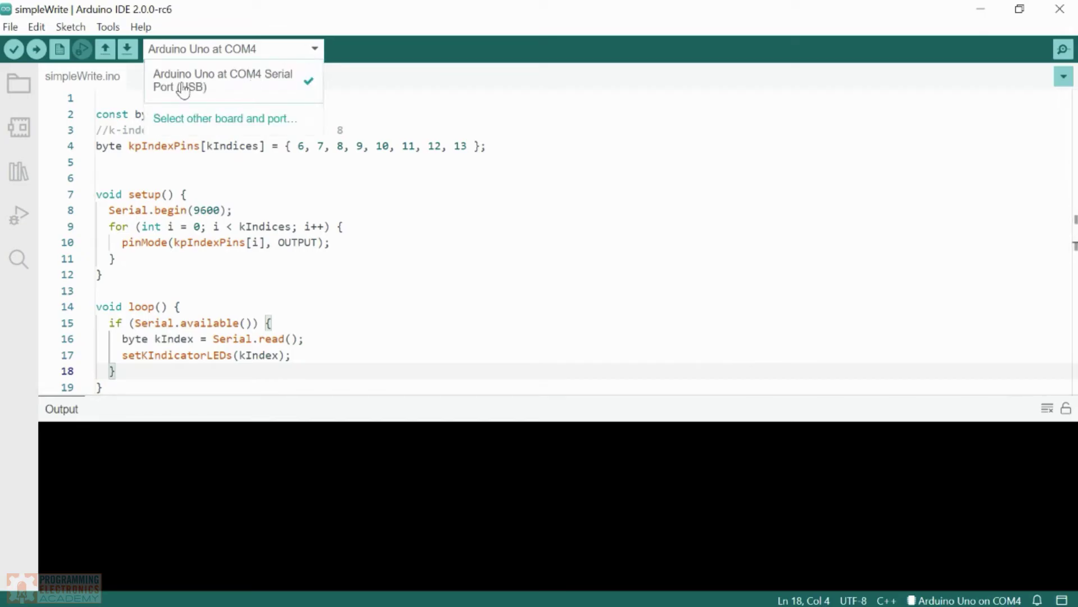
{"action": "left_click", "coordinate": [228, 84]}
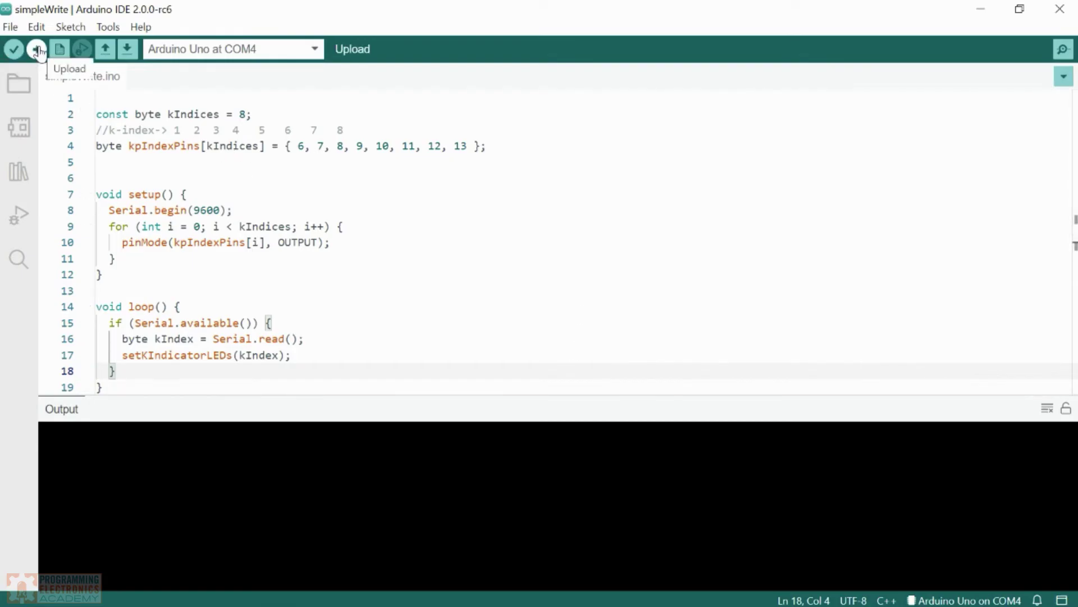
Open the built-in Blink example from 01.Basics and maximize its new window.
{"action": "left_click", "coordinate": [10, 27]}
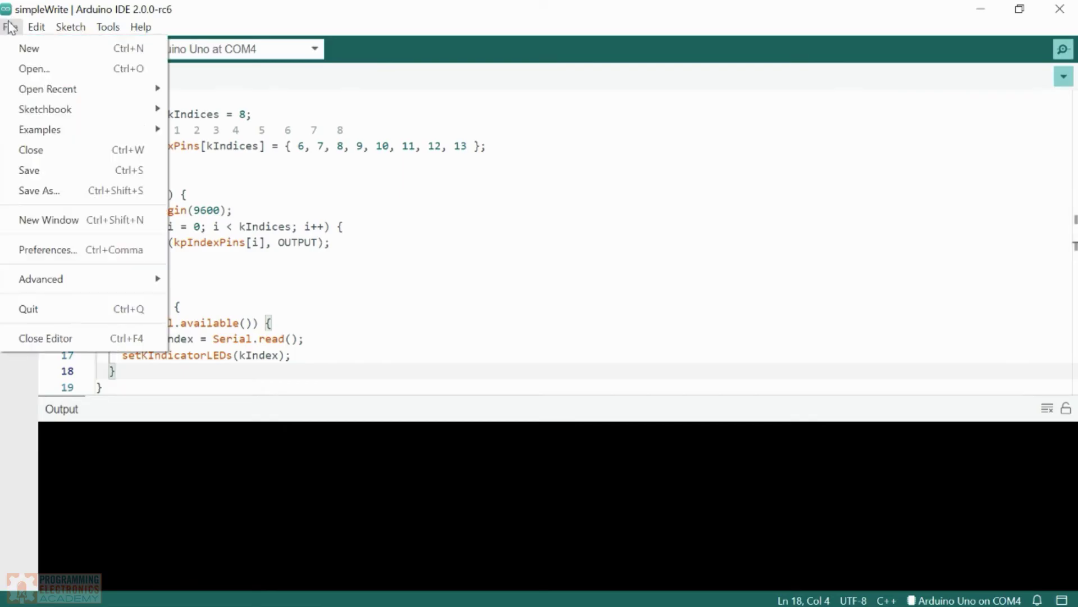
{"action": "mouse_move", "coordinate": [59, 115]}
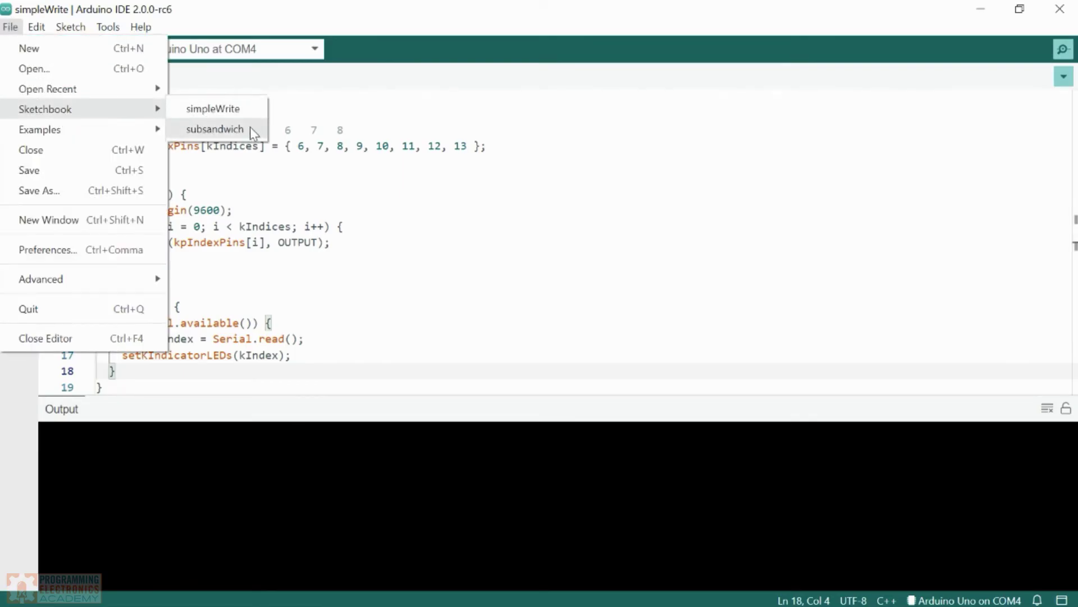
{"action": "mouse_move", "coordinate": [148, 128]}
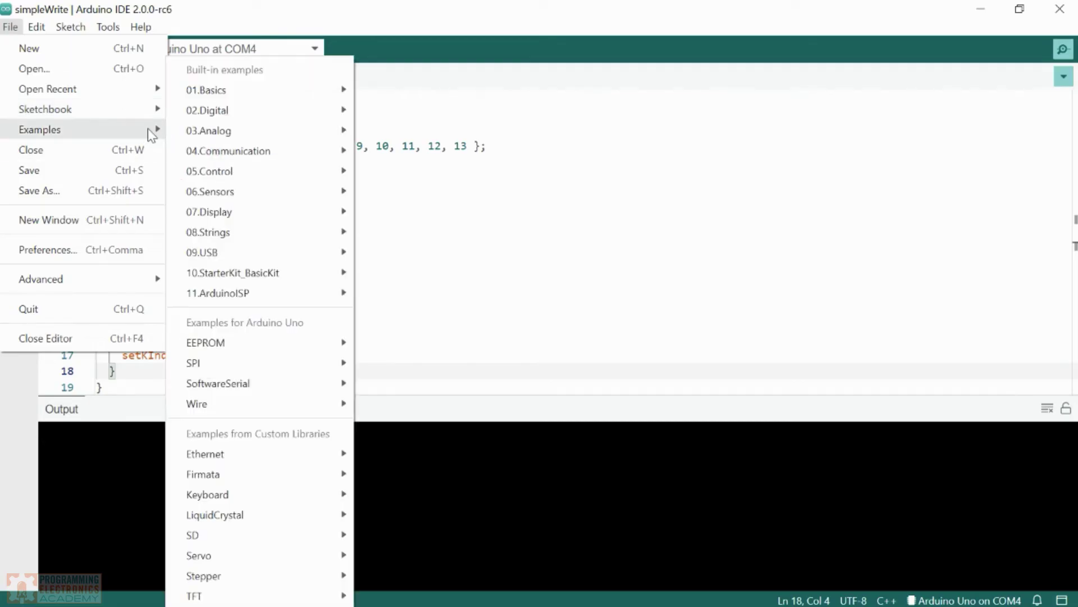
{"action": "mouse_move", "coordinate": [253, 98]}
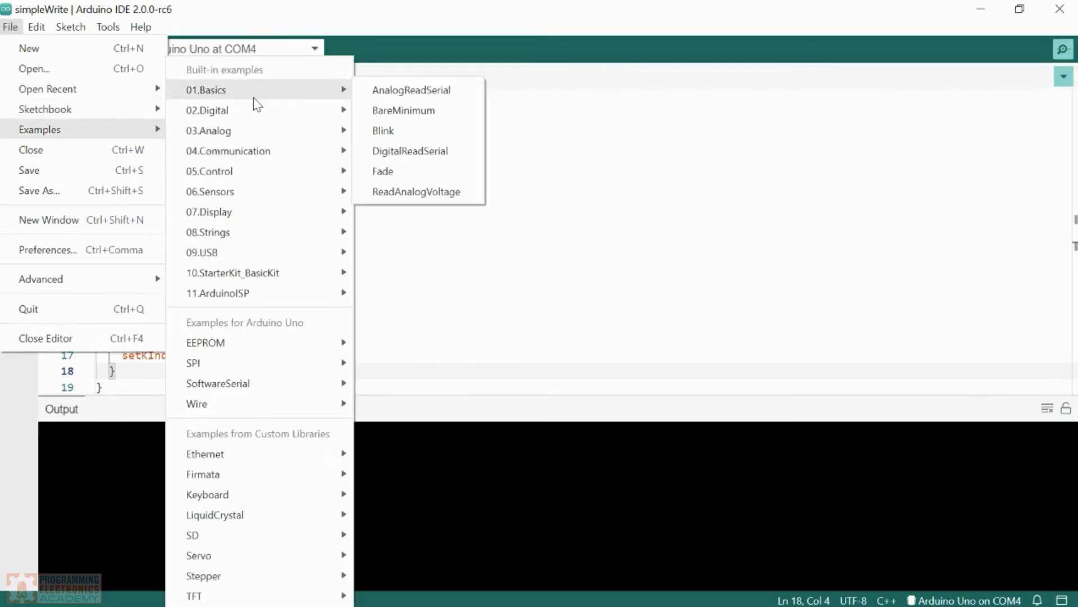
{"action": "left_click", "coordinate": [384, 131]}
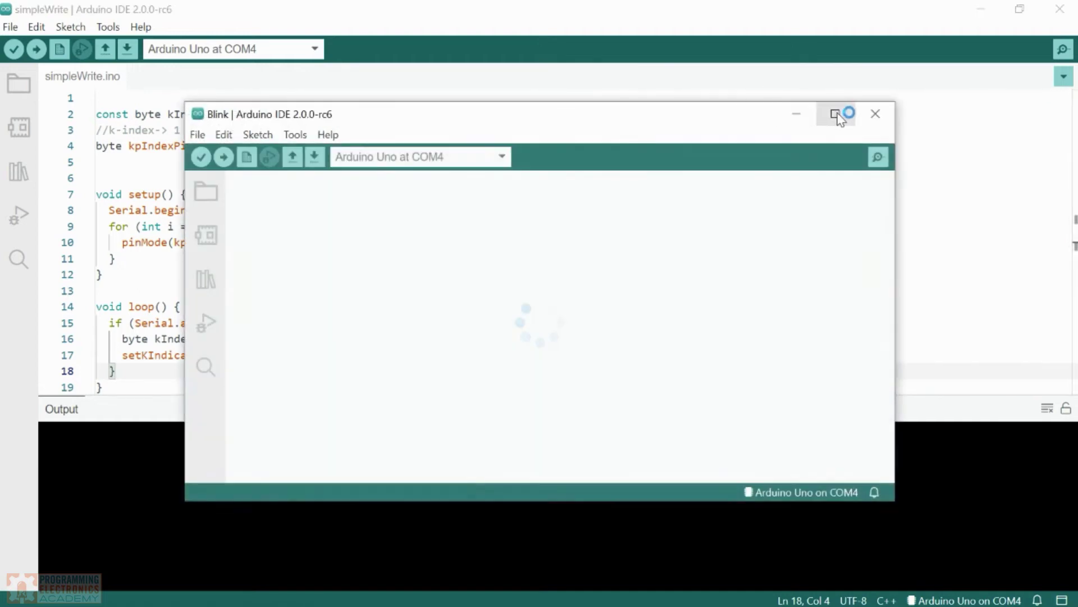
{"action": "left_click", "coordinate": [836, 114]}
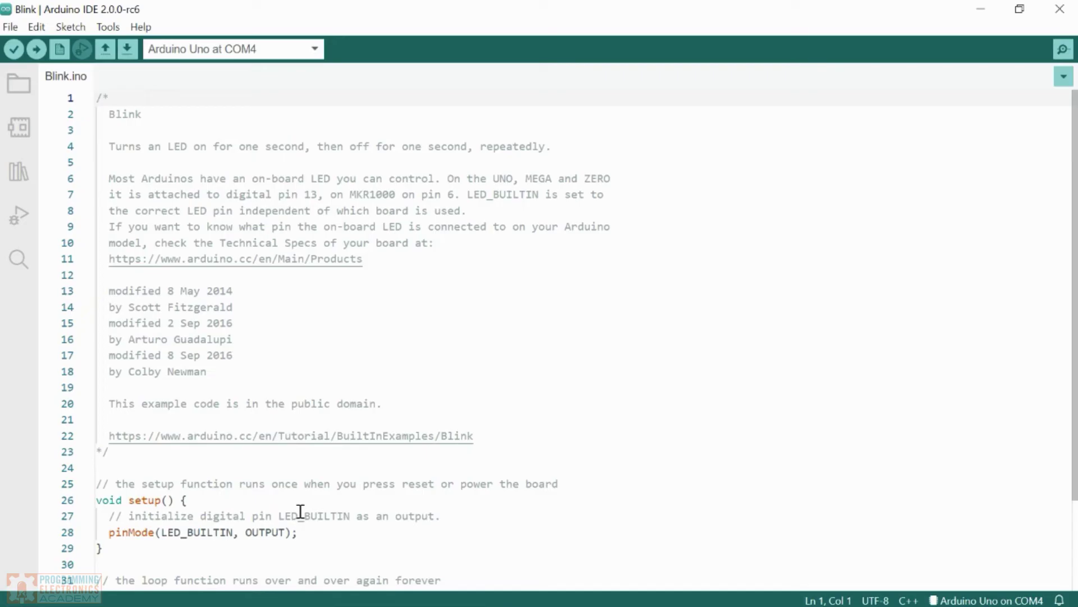
Check the board selection for the Blink sketch and upload it to the Arduino Uno at COM4.
{"action": "scroll", "coordinate": [301, 511], "scroll_direction": "down", "scroll_amount": 3}
{"action": "scroll", "coordinate": [301, 511], "scroll_direction": "up", "scroll_amount": 3}
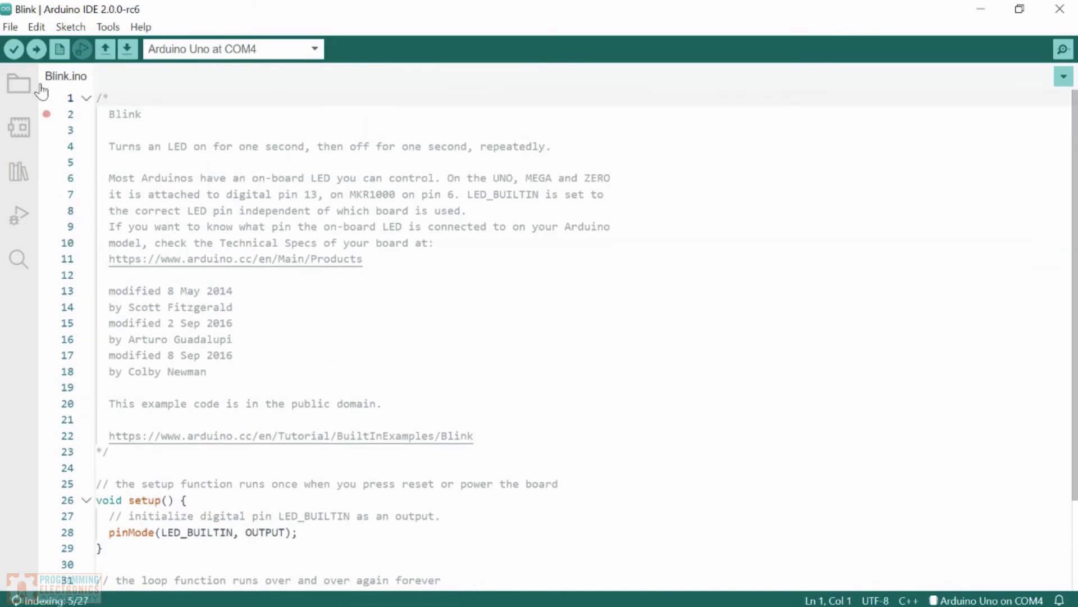
{"action": "left_click", "coordinate": [191, 59]}
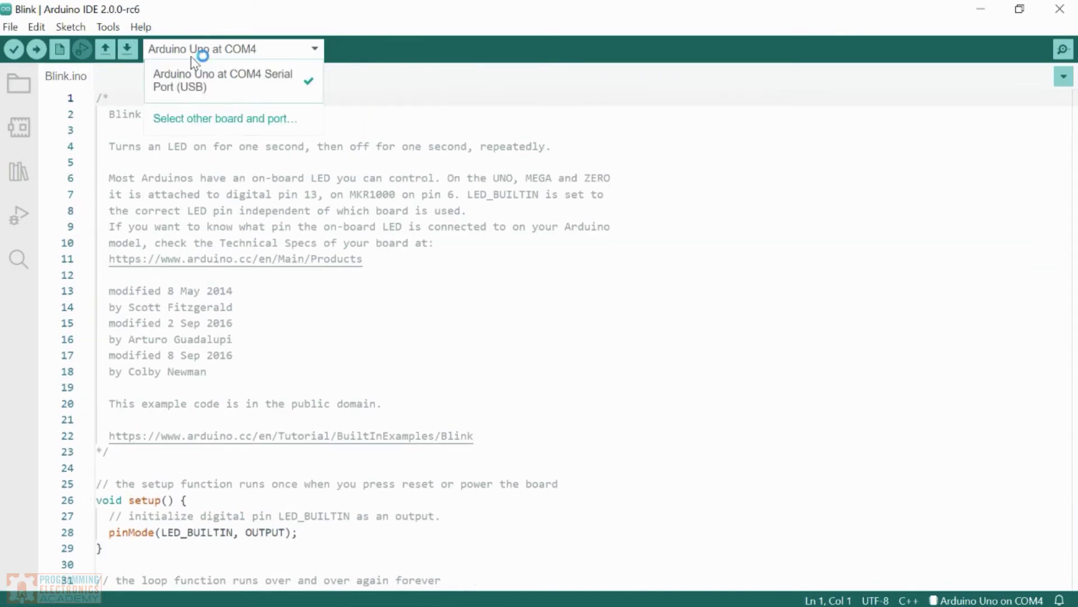
{"action": "left_click", "coordinate": [35, 50]}
{"action": "left_click", "coordinate": [35, 50]}
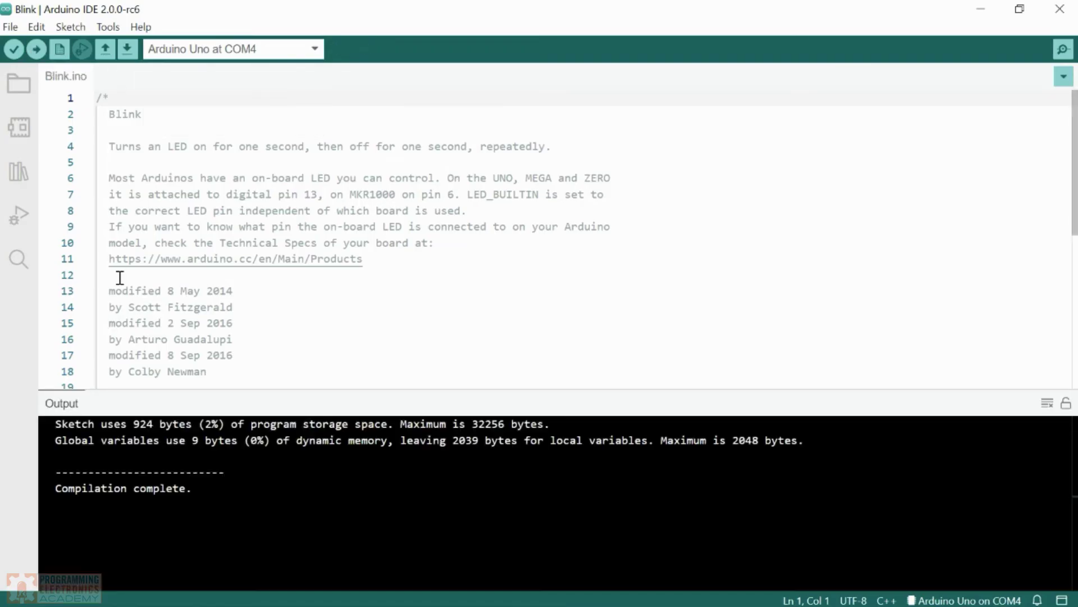
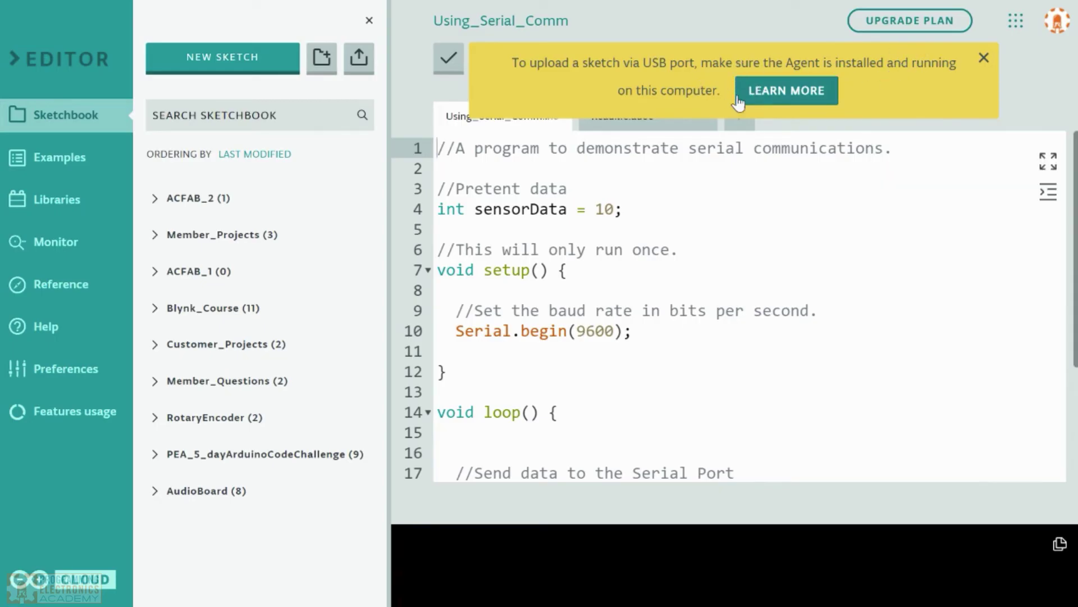
In the Arduino Web Editor, start the Create Agent installation and save the Win64 installer to the Downloads folder.
{"action": "left_click", "coordinate": [784, 93]}
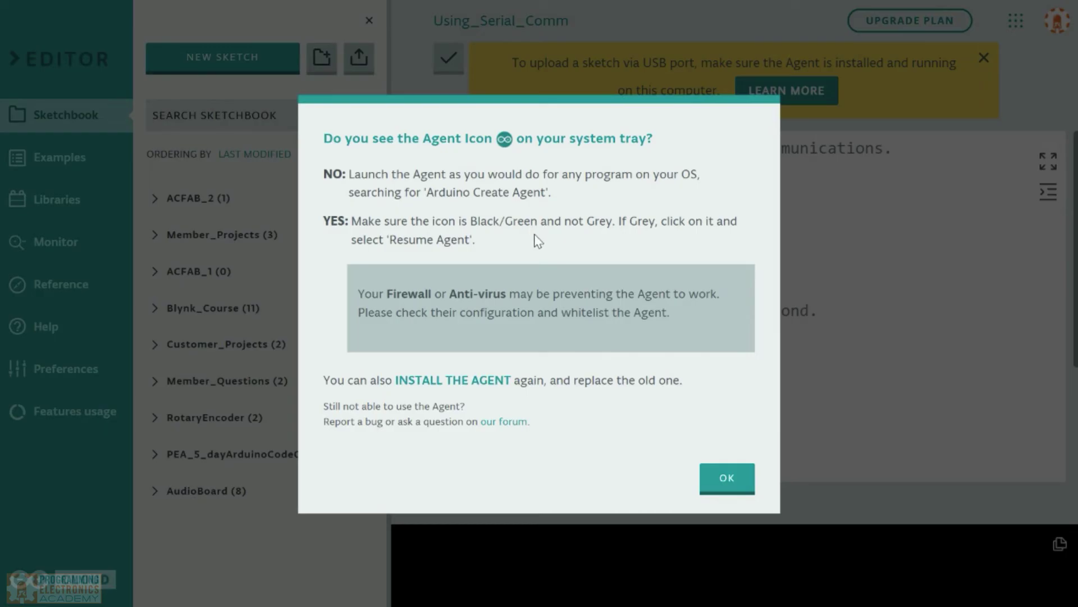
{"action": "left_click", "coordinate": [445, 383]}
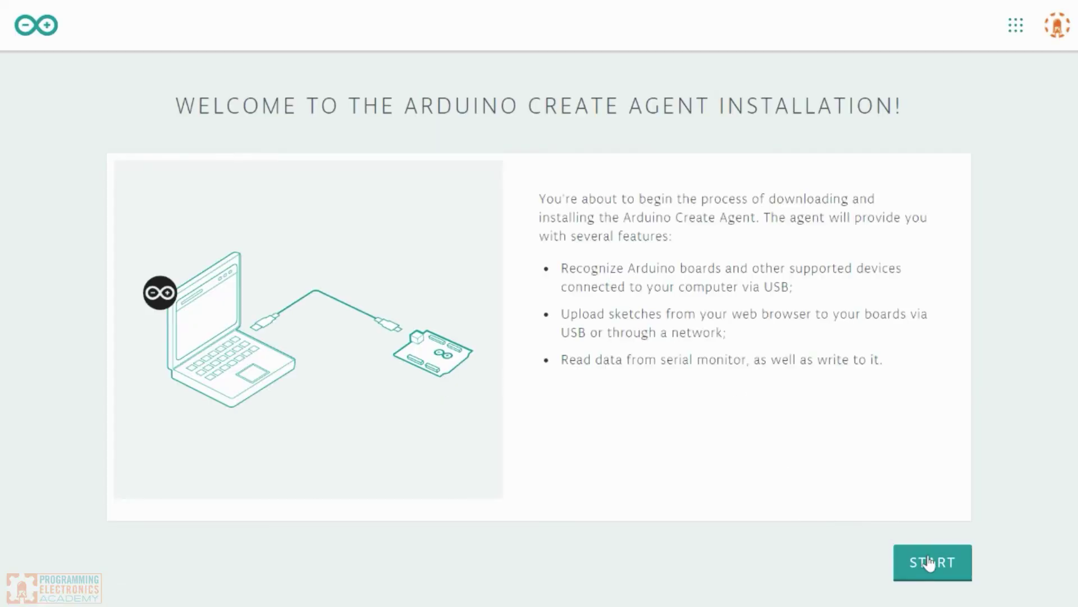
{"action": "left_click", "coordinate": [928, 564]}
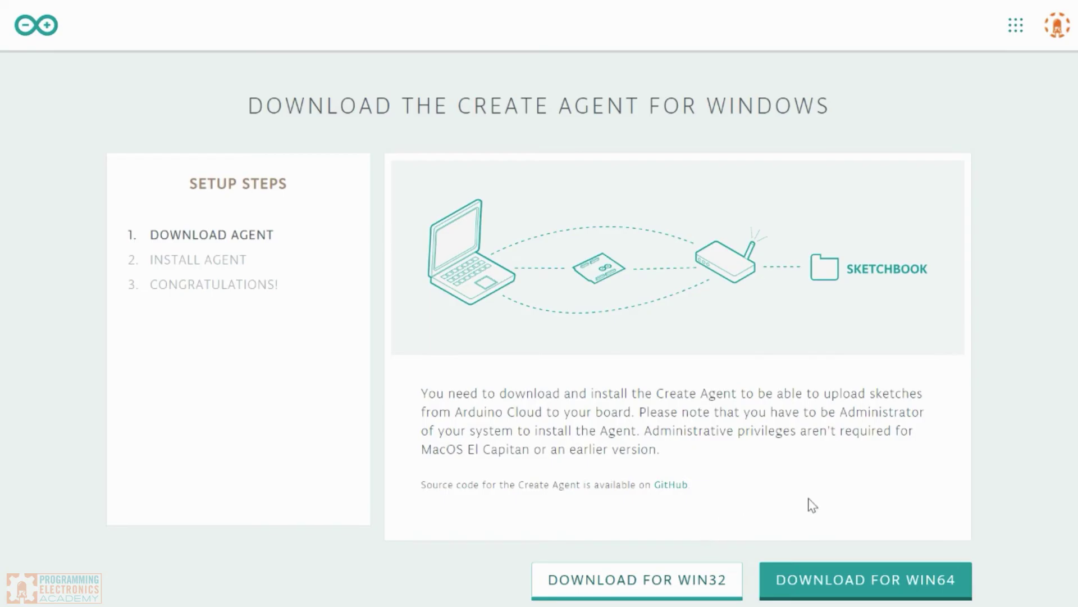
{"action": "left_click", "coordinate": [913, 584]}
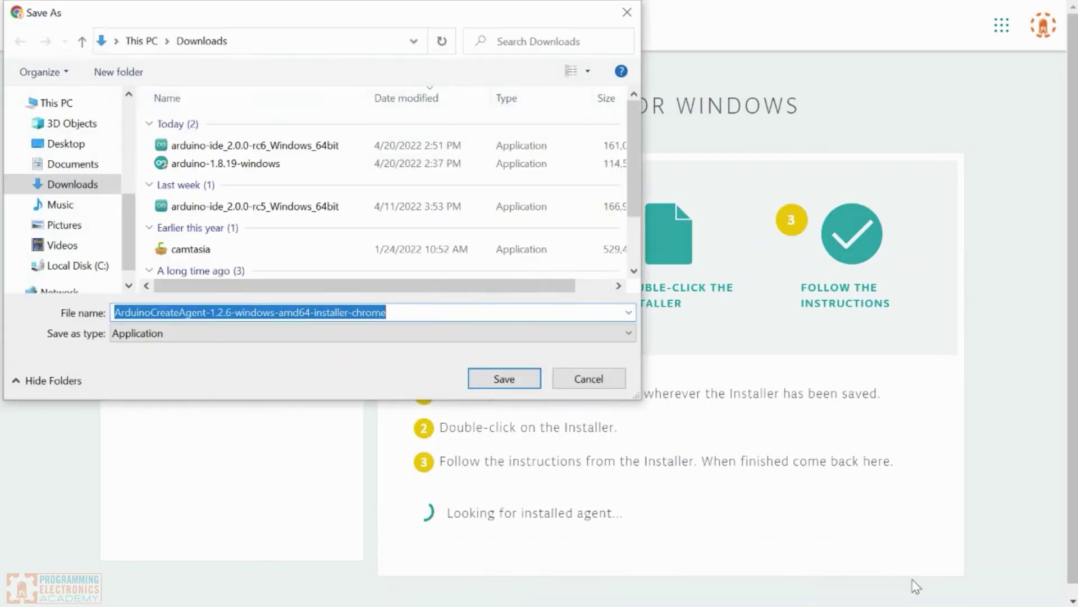
{"action": "left_click", "coordinate": [514, 387]}
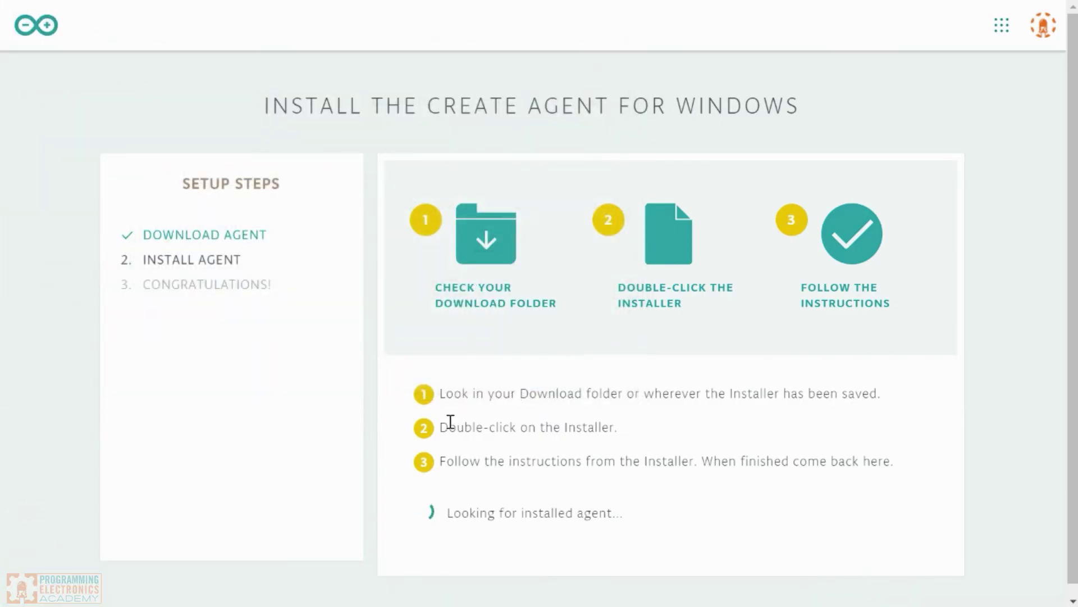
Accept the license agreement in the Create Agent setup and keep the default installation directory.
{"action": "left_click", "coordinate": [639, 451]}
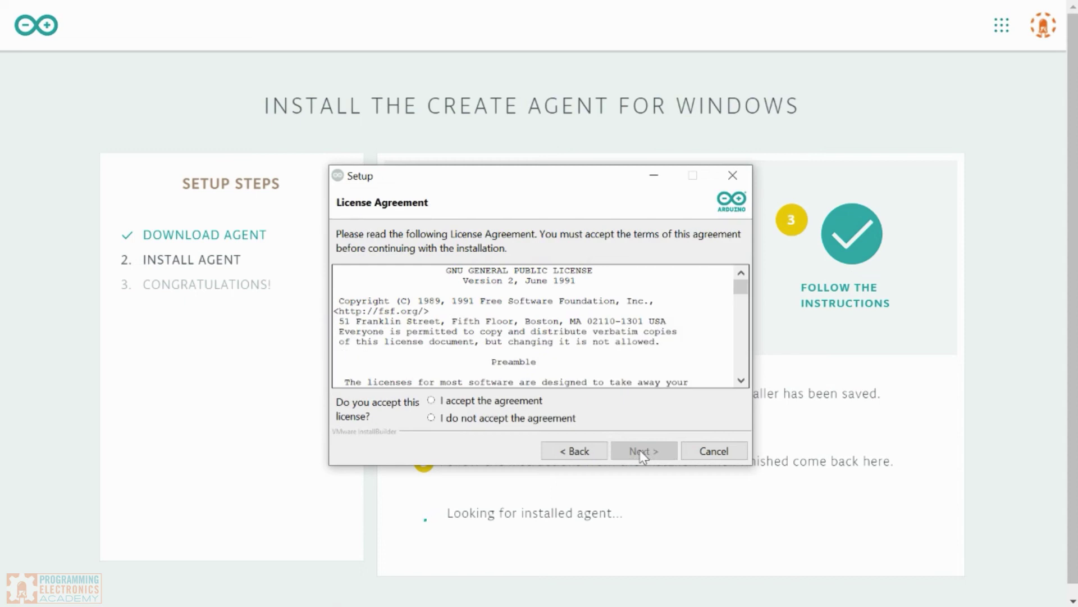
{"action": "left_click", "coordinate": [432, 401]}
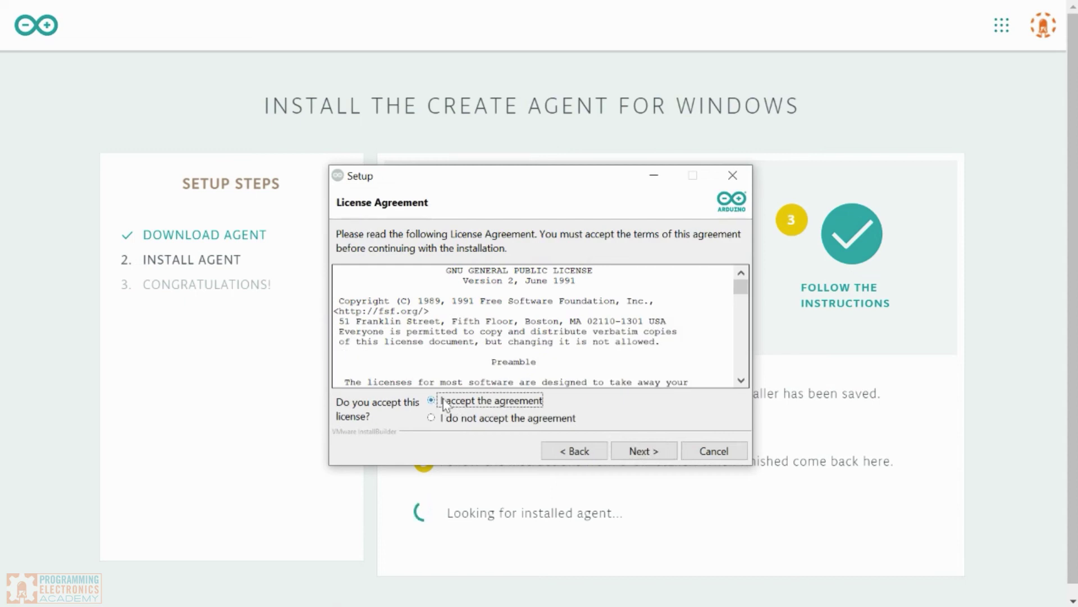
{"action": "left_click", "coordinate": [643, 451]}
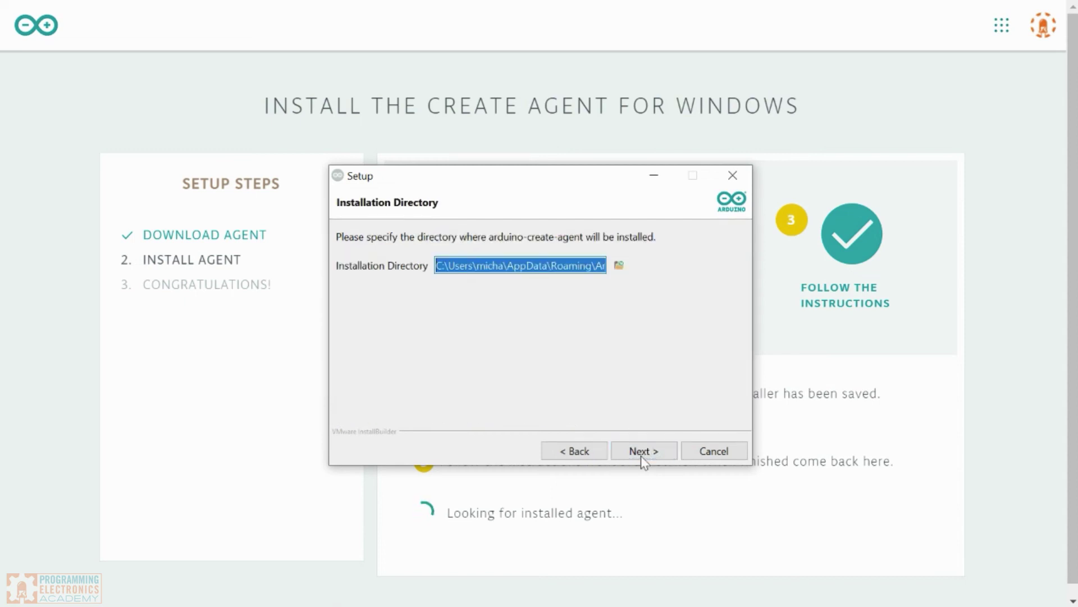
{"action": "left_click", "coordinate": [641, 456]}
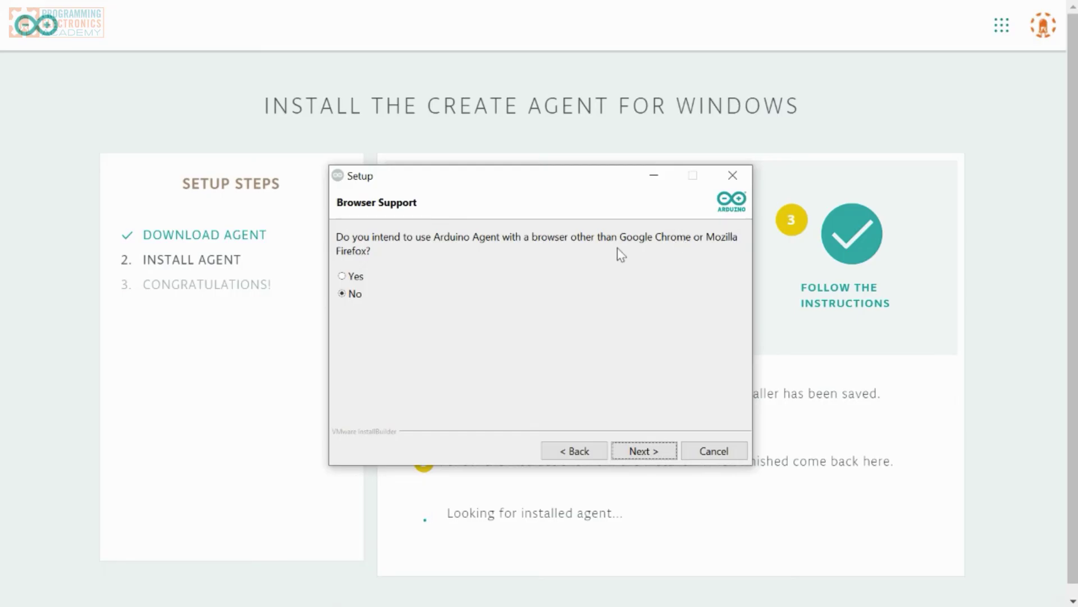
Keep No for other browser support, run the agent installation, and allow arduino_create_agent through the firewall on private networks.
{"action": "left_click", "coordinate": [649, 451]}
{"action": "left_click", "coordinate": [649, 451]}
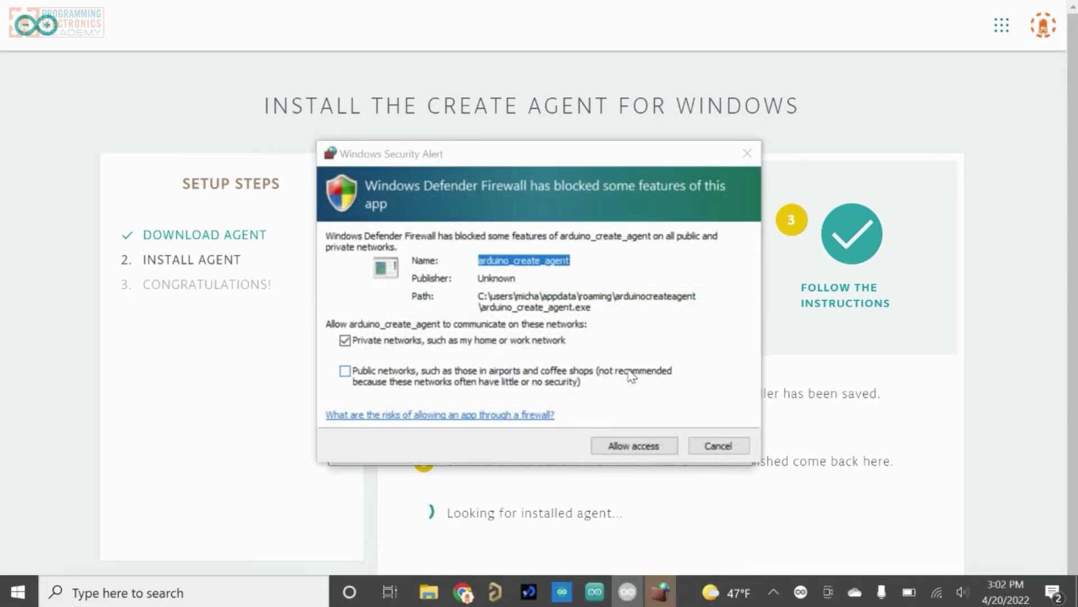
{"action": "left_click", "coordinate": [633, 446]}
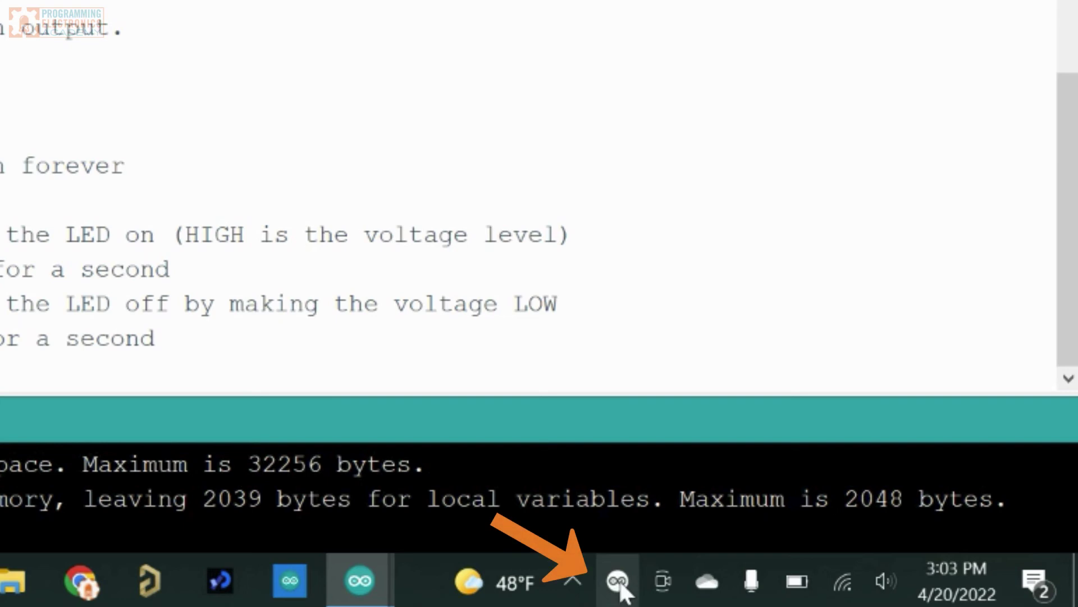
Go to Arduino Create from the running agent, show the browser full screen, and launch the Web Editor.
{"action": "right_click", "coordinate": [618, 582]}
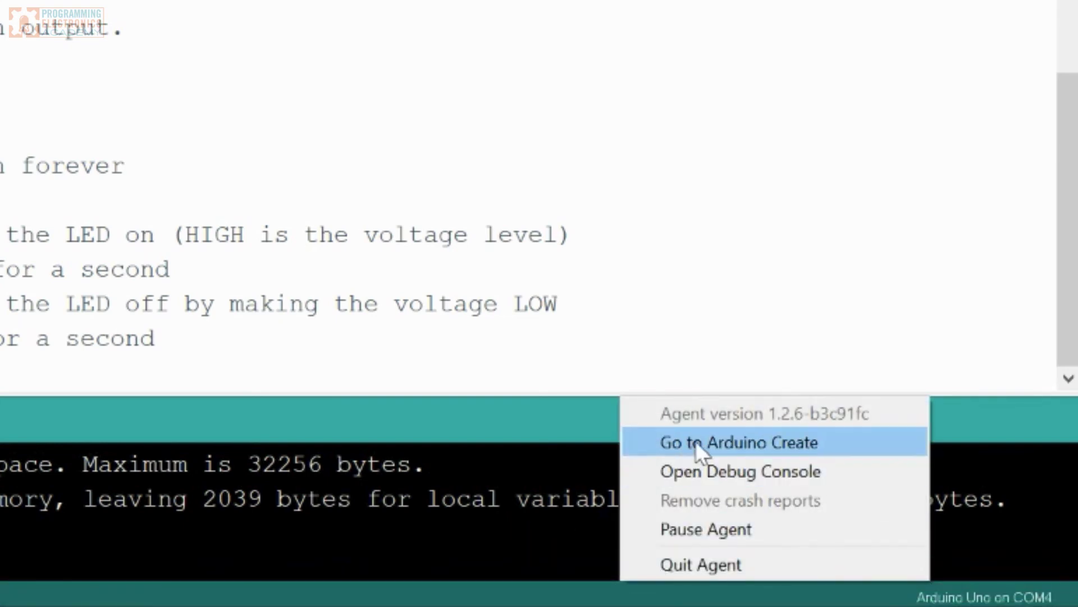
{"action": "left_click", "coordinate": [726, 442]}
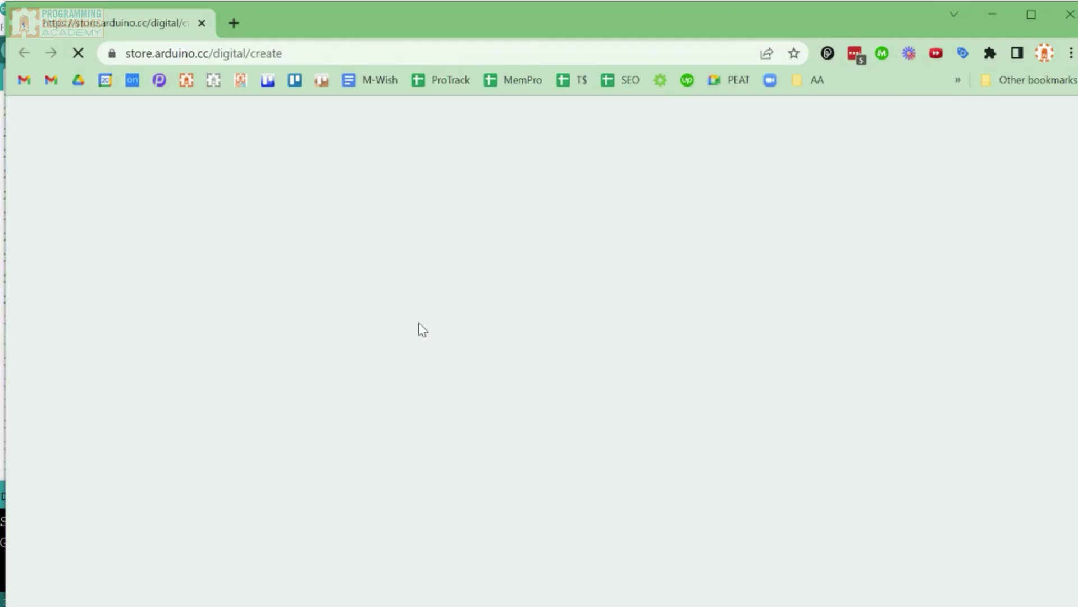
{"action": "key", "text": "F11"}
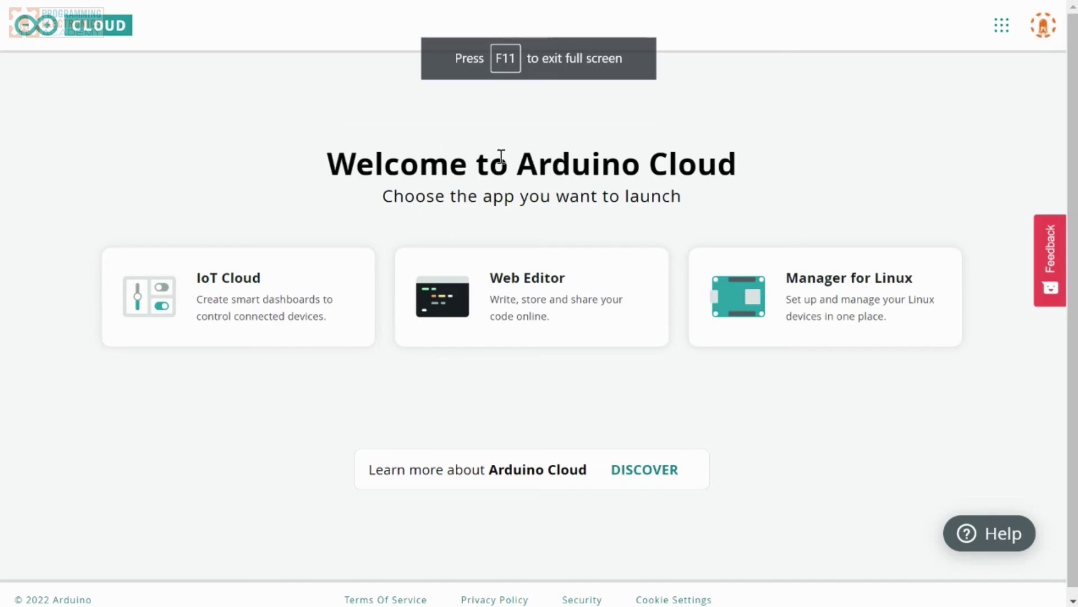
{"action": "left_click", "coordinate": [536, 282]}
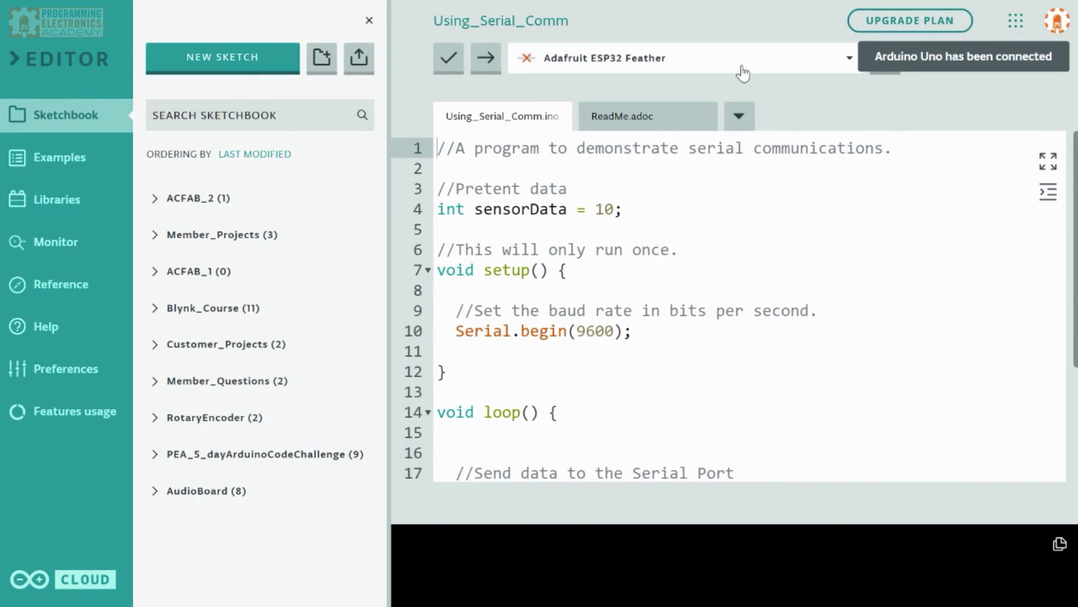
Set the board to Arduino Uno on COM4 and open the built-in Blink example from 01.Basics.
{"action": "left_click", "coordinate": [850, 61]}
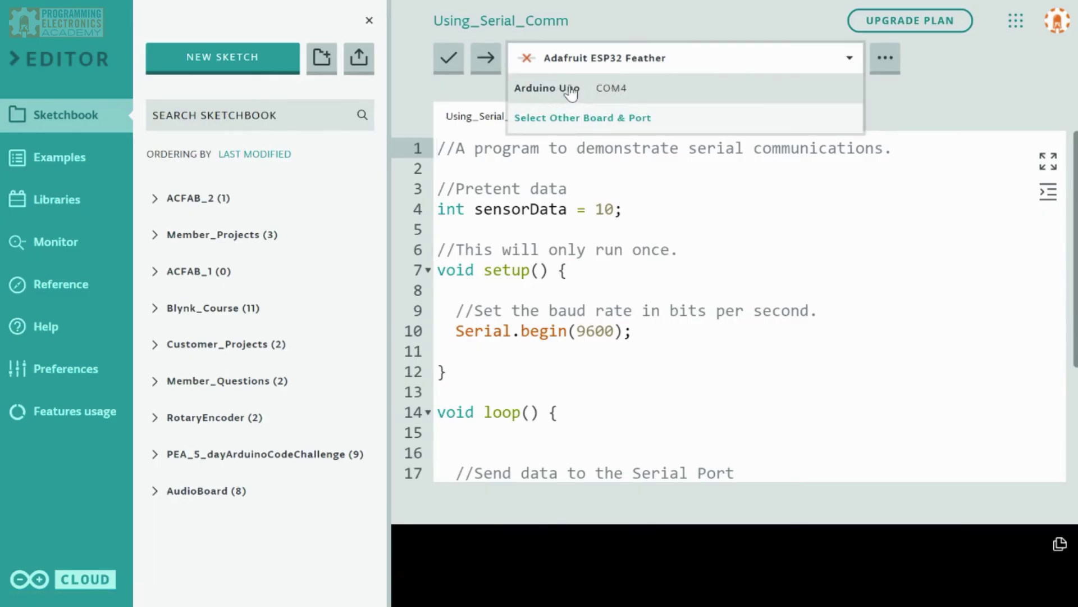
{"action": "left_click", "coordinate": [625, 93]}
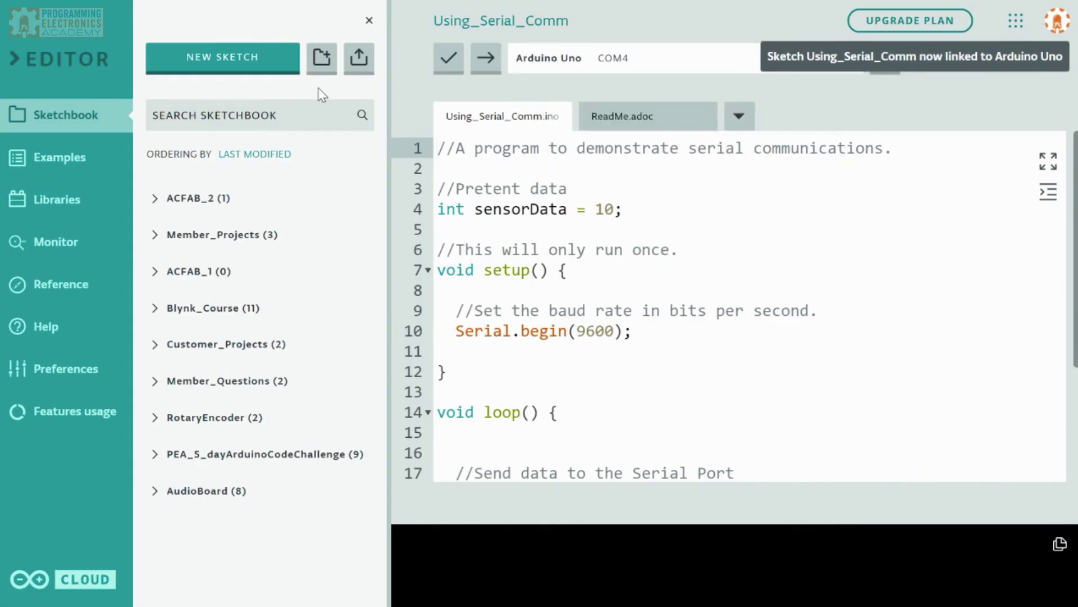
{"action": "left_click", "coordinate": [78, 160]}
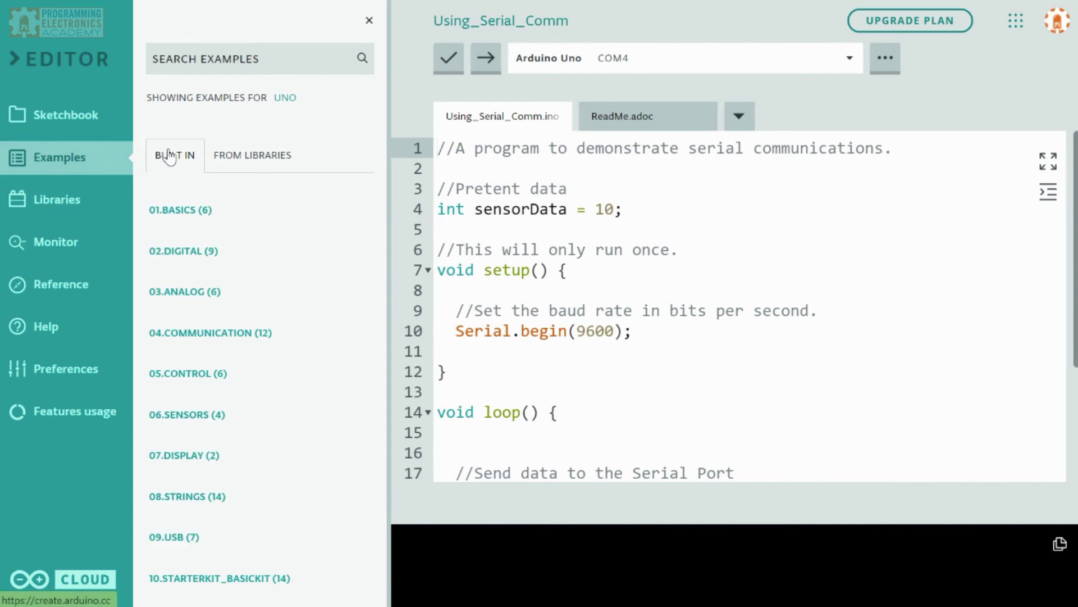
{"action": "left_click", "coordinate": [181, 216]}
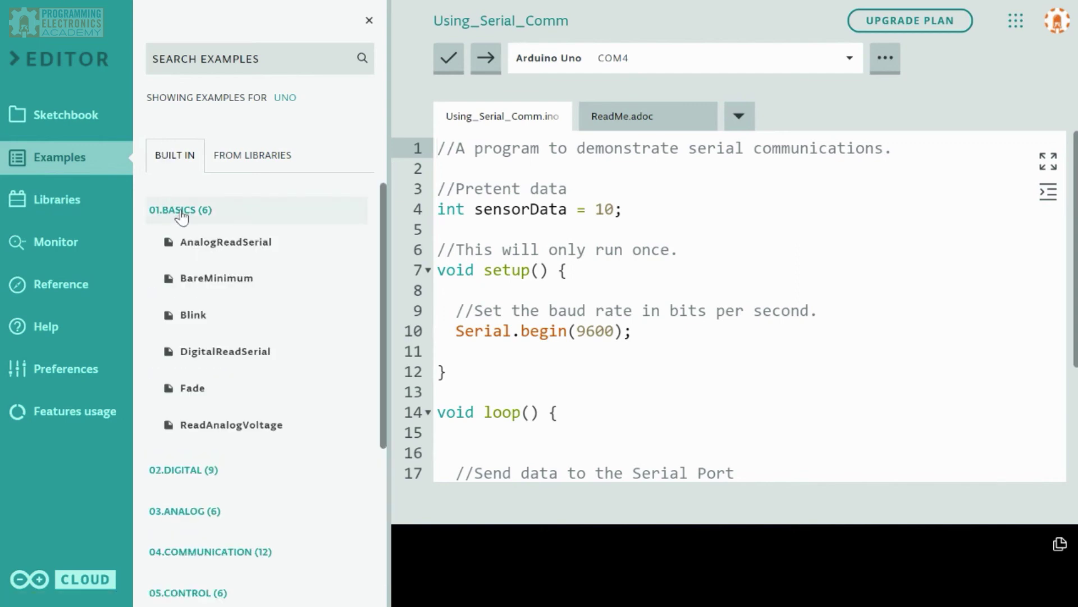
{"action": "left_click", "coordinate": [193, 315]}
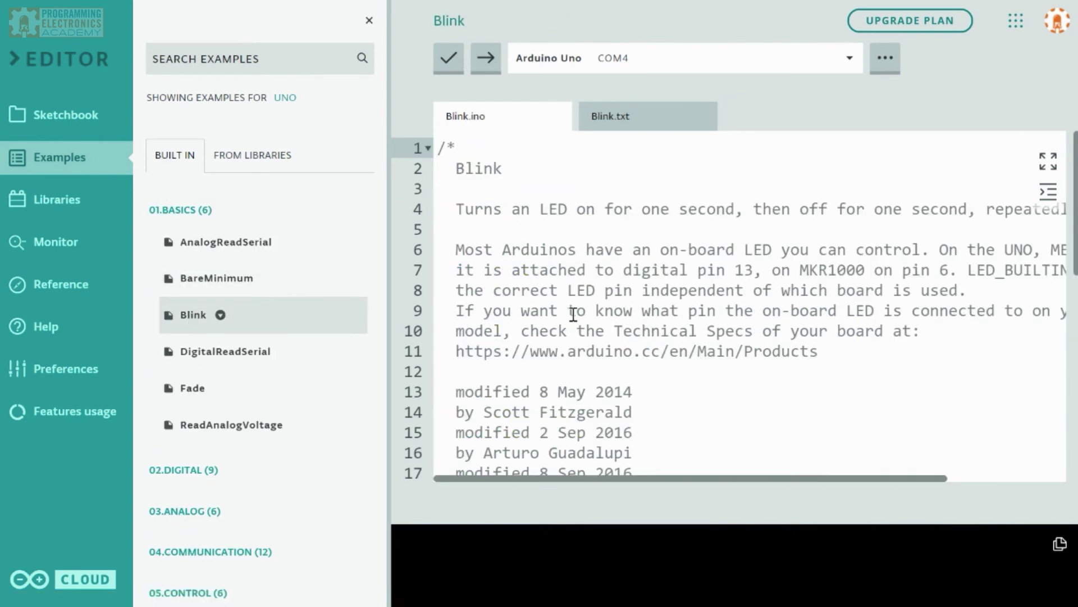
Look through the Blink code and upload the sketch to the Arduino Uno on COM4 twice.
{"action": "scroll", "coordinate": [572, 315], "scroll_direction": "down", "scroll_amount": 5}
{"action": "scroll", "coordinate": [573, 325], "scroll_direction": "down", "scroll_amount": 2}
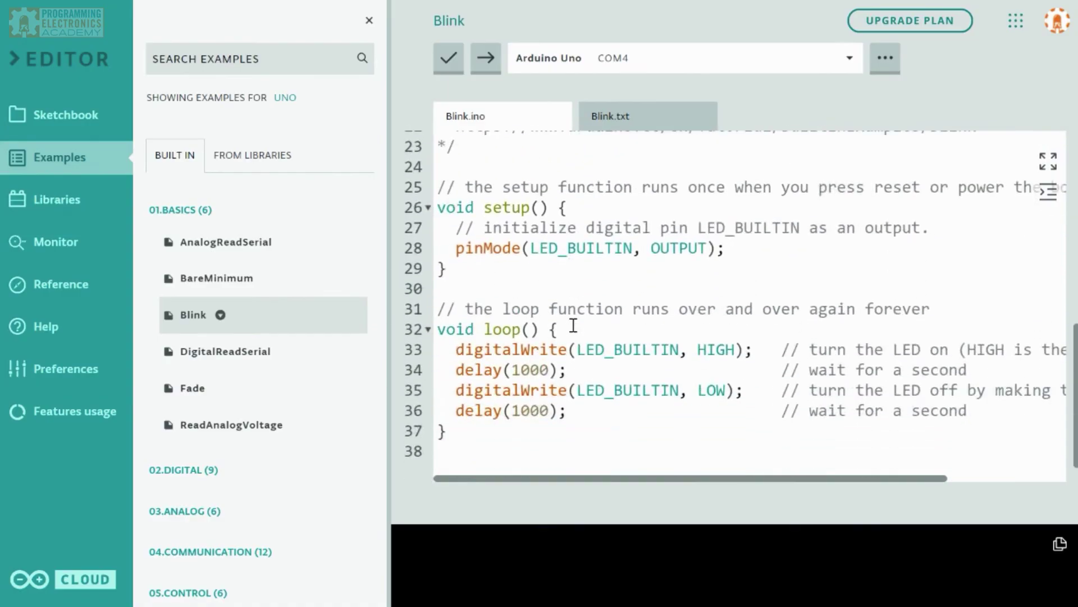
{"action": "scroll", "coordinate": [573, 325], "scroll_direction": "up", "scroll_amount": 7}
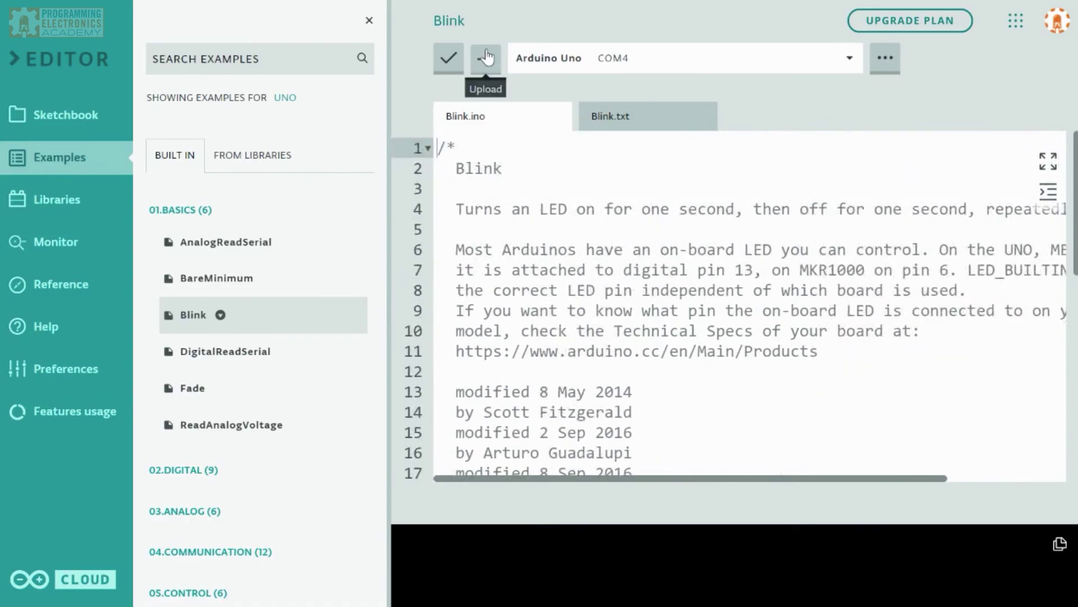
{"action": "left_click", "coordinate": [486, 57]}
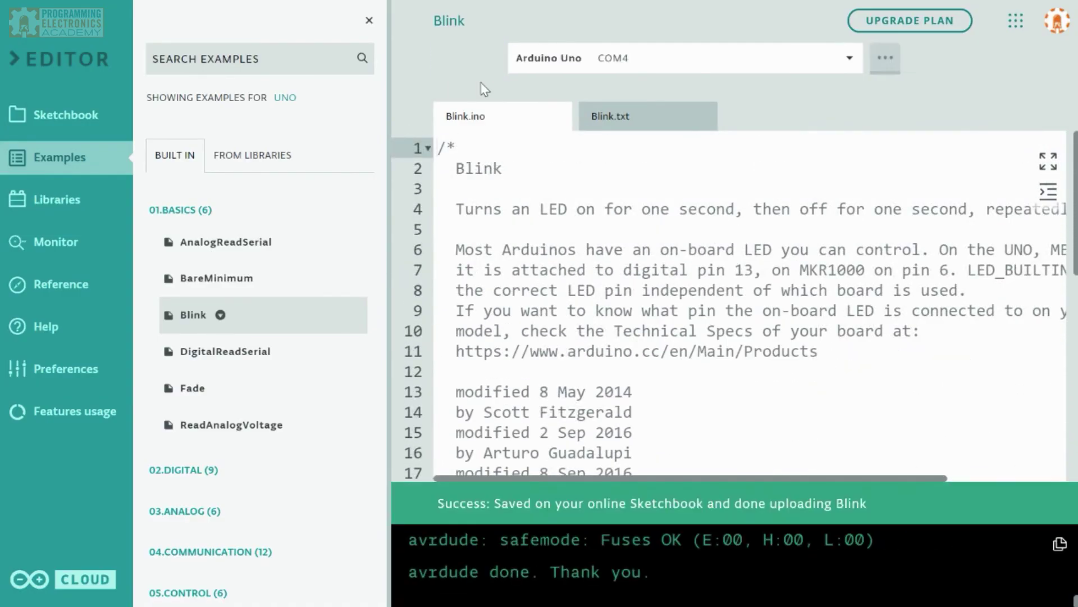
{"action": "left_click", "coordinate": [486, 62]}
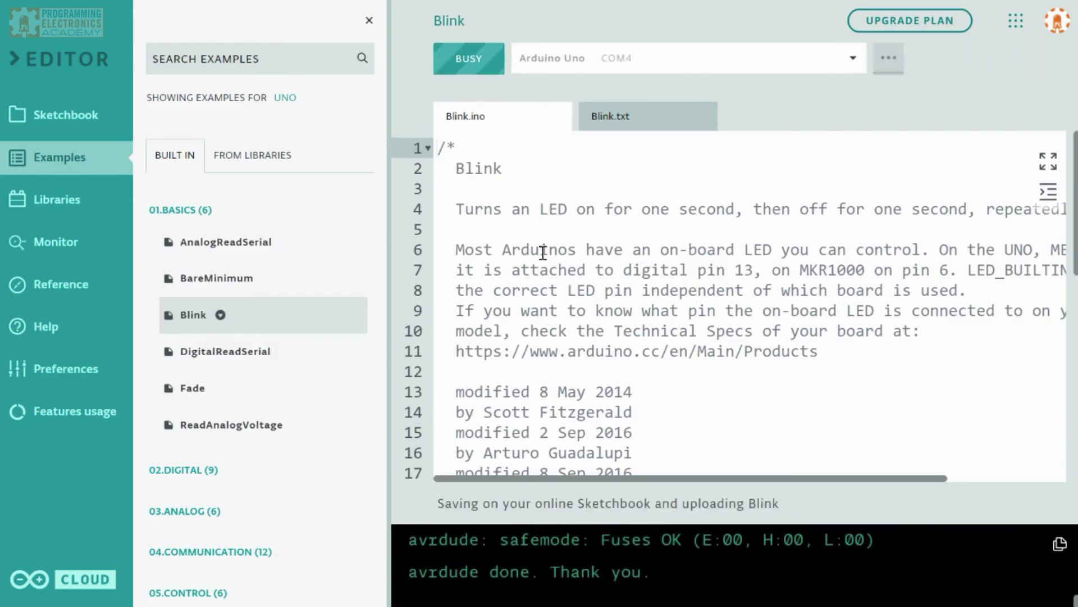
{"action": "scroll", "coordinate": [548, 277], "scroll_direction": "down", "scroll_amount": 1}
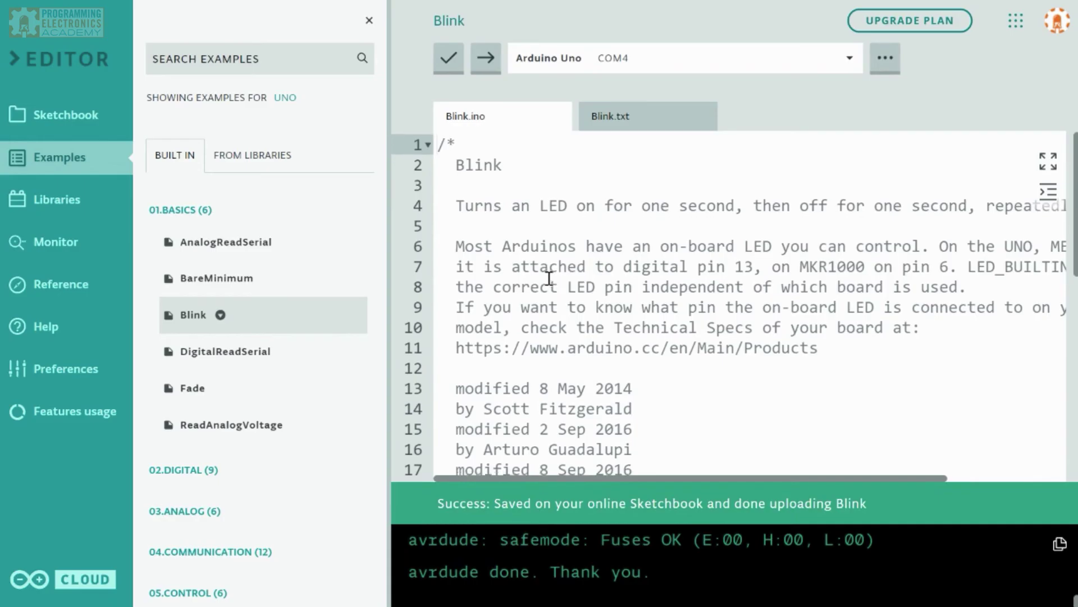
Look over the Blink code, close the built-in examples list and open the Sketchbook.
{"action": "scroll", "coordinate": [615, 371], "scroll_direction": "down", "scroll_amount": 10}
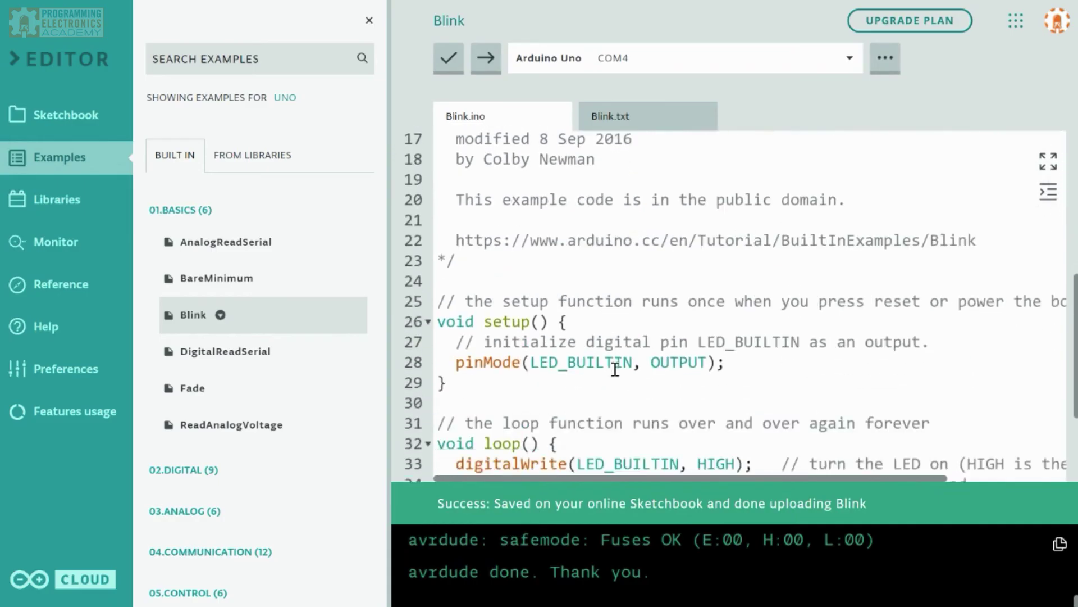
{"action": "scroll", "coordinate": [615, 370], "scroll_direction": "up", "scroll_amount": 5}
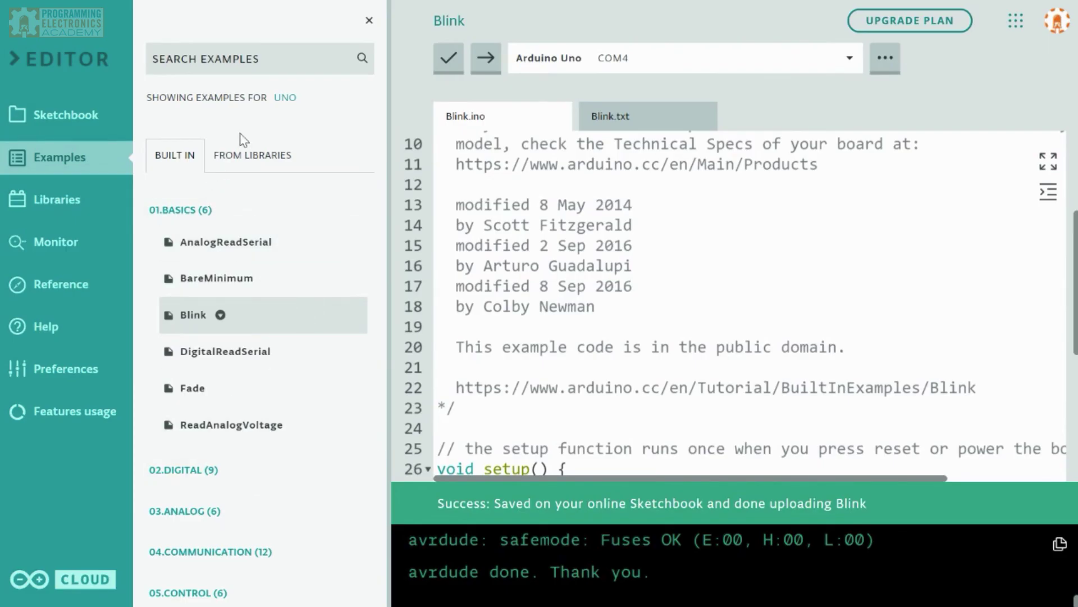
{"action": "left_click", "coordinate": [369, 21]}
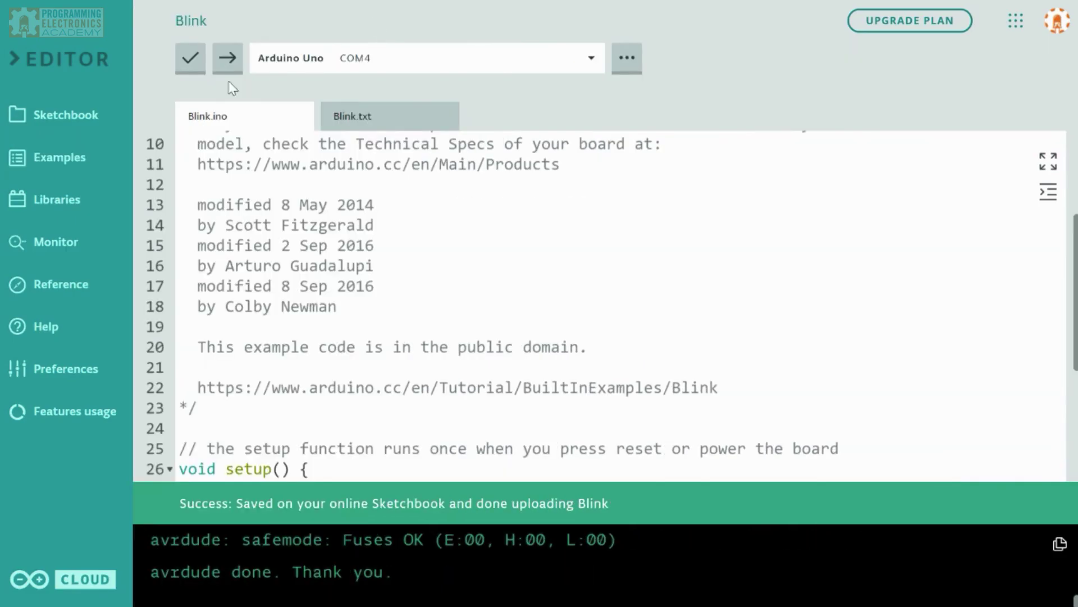
{"action": "left_click", "coordinate": [82, 111]}
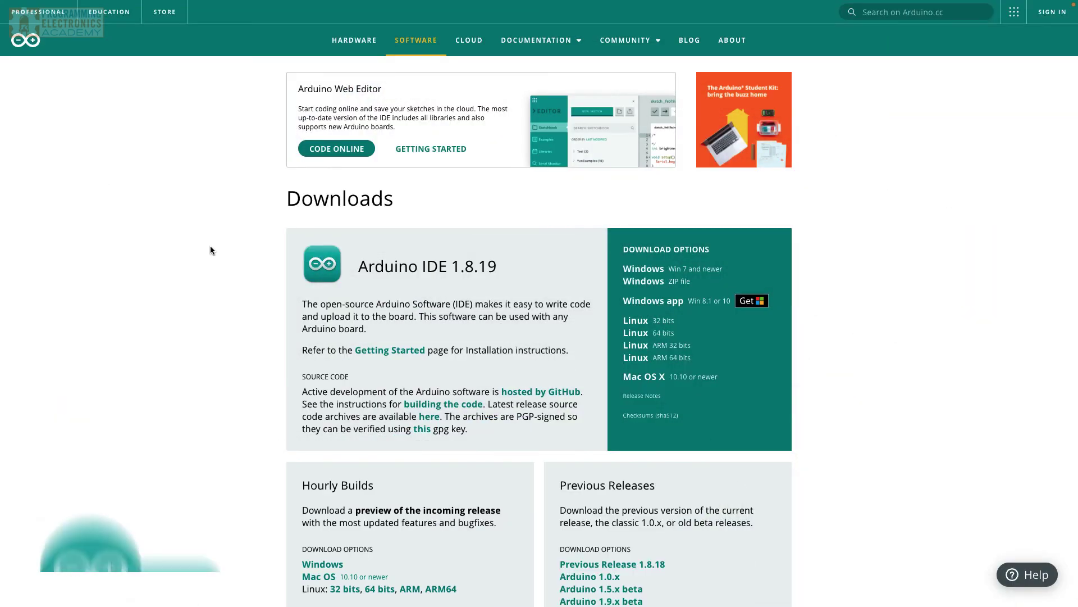
Compare the Arduino Web Editor, Arduino IDE 1.8.19 and Arduino IDE 2.0 RC offerings on the Arduino software downloads page.
{"action": "scroll", "coordinate": [211, 247], "scroll_direction": "down", "scroll_amount": 1}
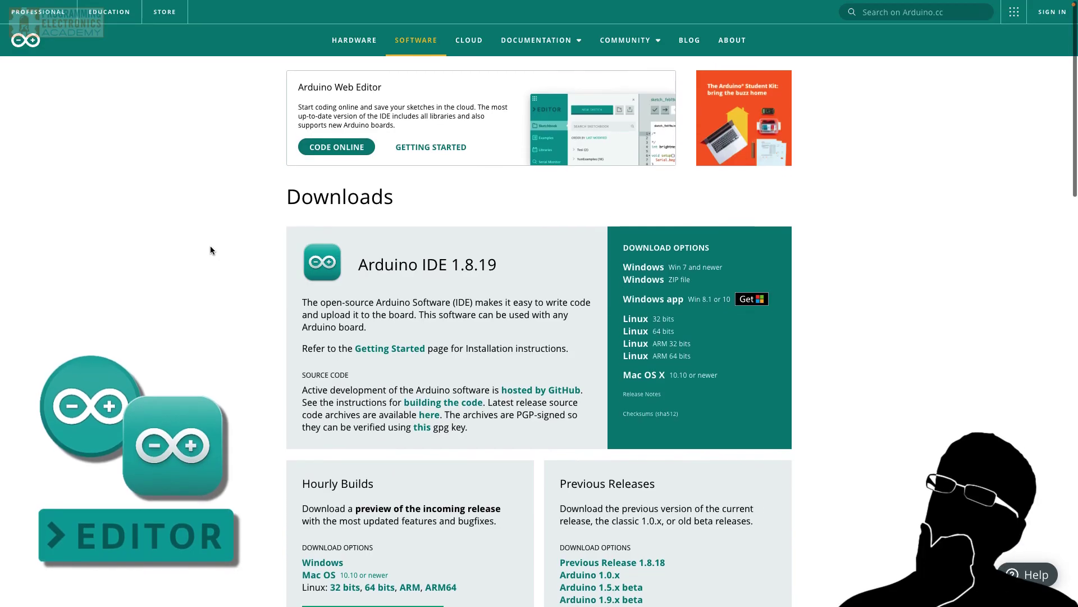
{"action": "scroll", "coordinate": [210, 246], "scroll_direction": "down", "scroll_amount": 3}
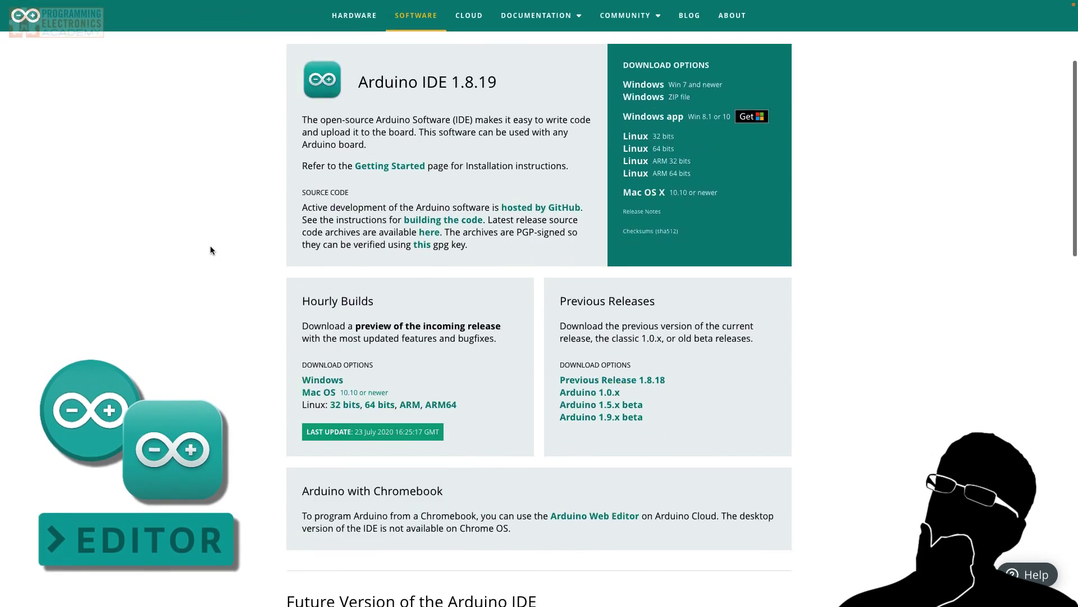
{"action": "scroll", "coordinate": [210, 247], "scroll_direction": "down", "scroll_amount": 9}
{"action": "scroll", "coordinate": [210, 247], "scroll_direction": "up", "scroll_amount": 8}
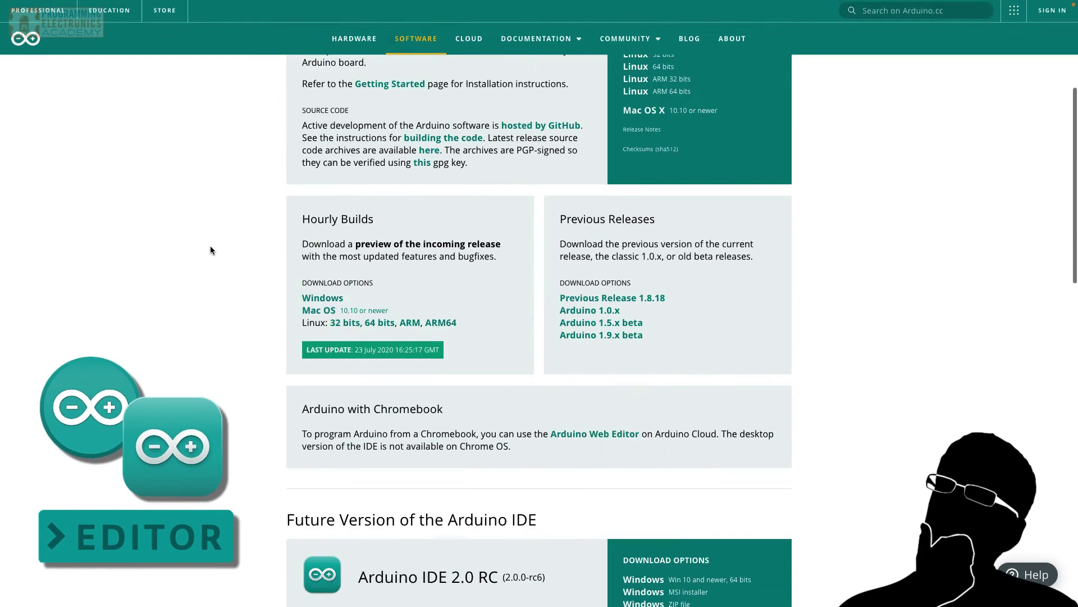
{"action": "scroll", "coordinate": [210, 250], "scroll_direction": "up", "scroll_amount": 5}
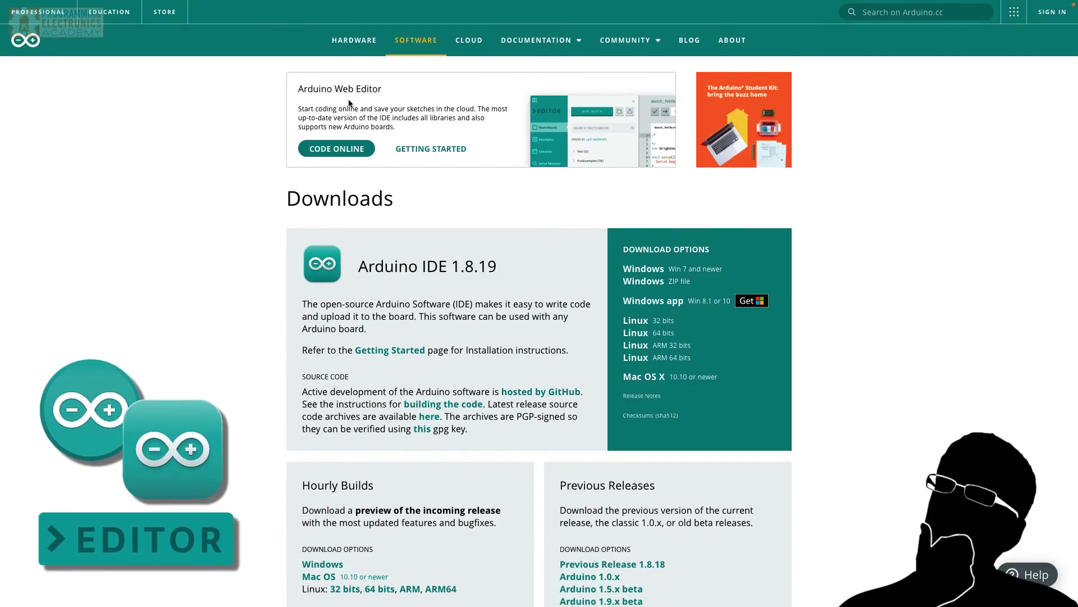
{"action": "scroll", "coordinate": [234, 162], "scroll_direction": "down", "scroll_amount": 1}
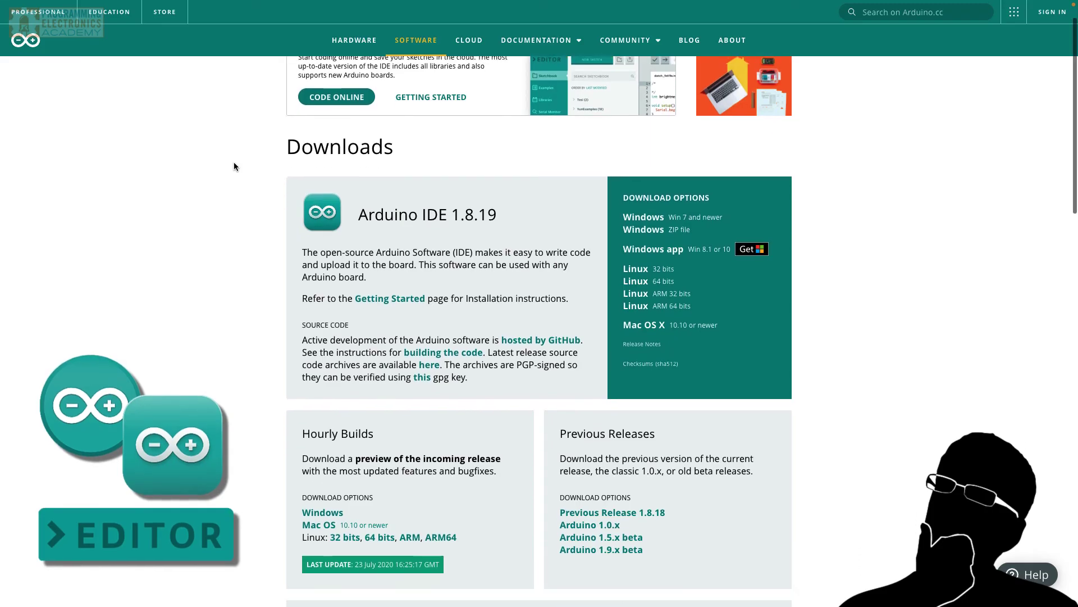
{"action": "scroll", "coordinate": [234, 163], "scroll_direction": "down", "scroll_amount": 7}
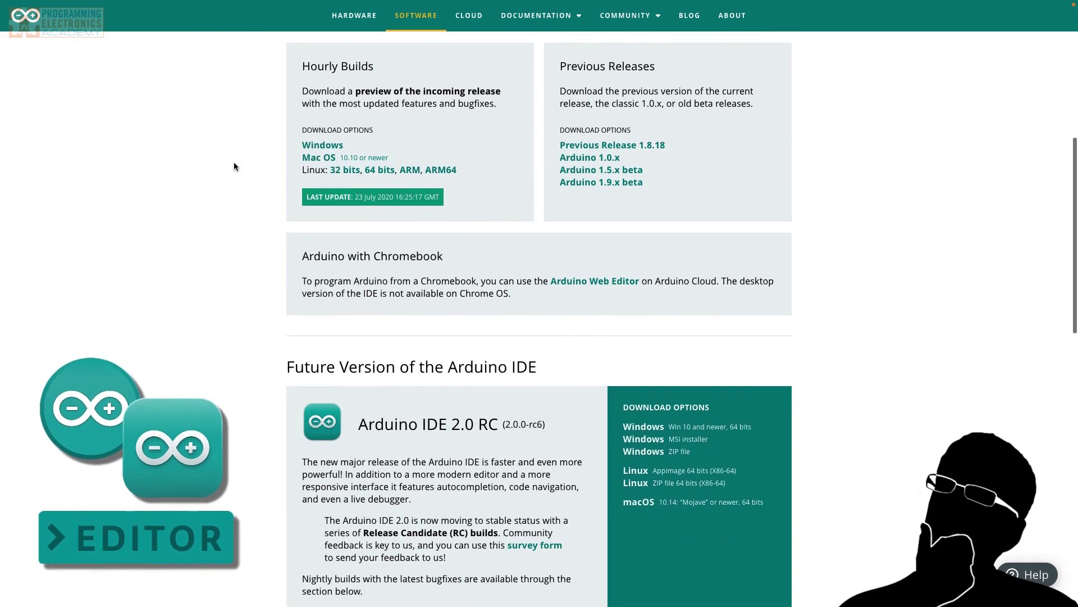
{"action": "scroll", "coordinate": [234, 163], "scroll_direction": "up", "scroll_amount": 8}
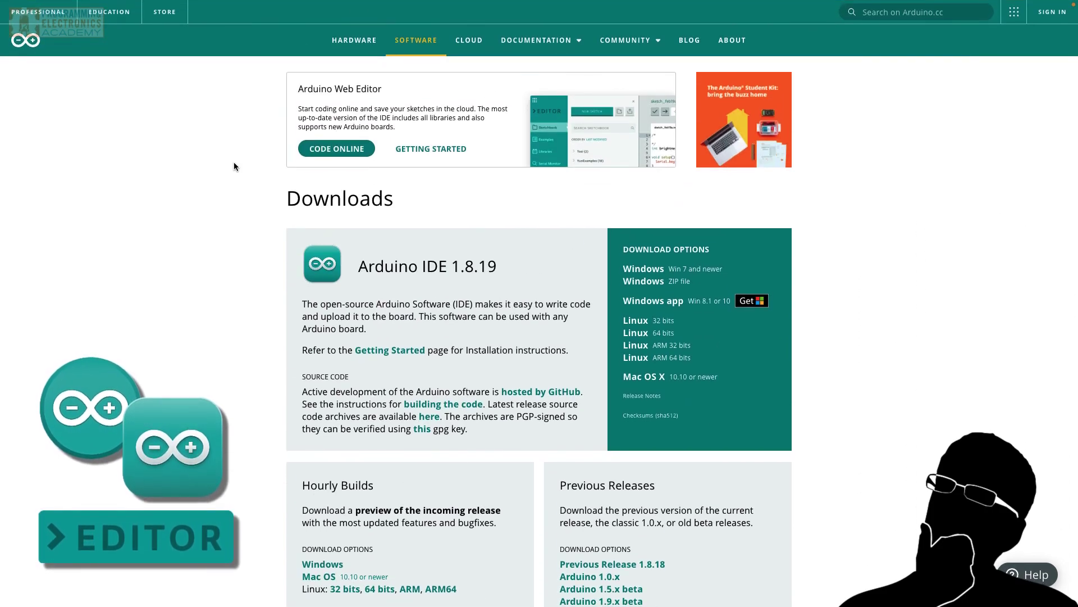